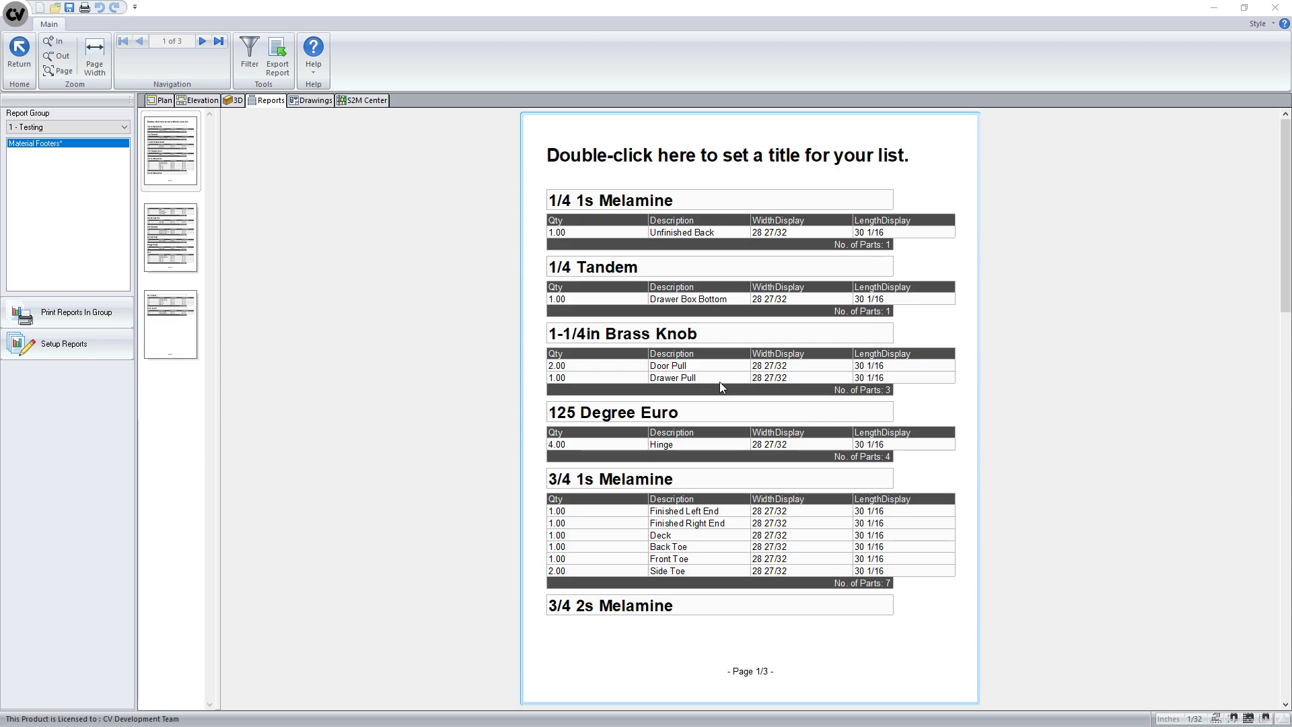
In report setup, sort the list by title and select the Panel Stock Cut List CLPS08 report.
{"action": "left_click", "coordinate": [92, 351]}
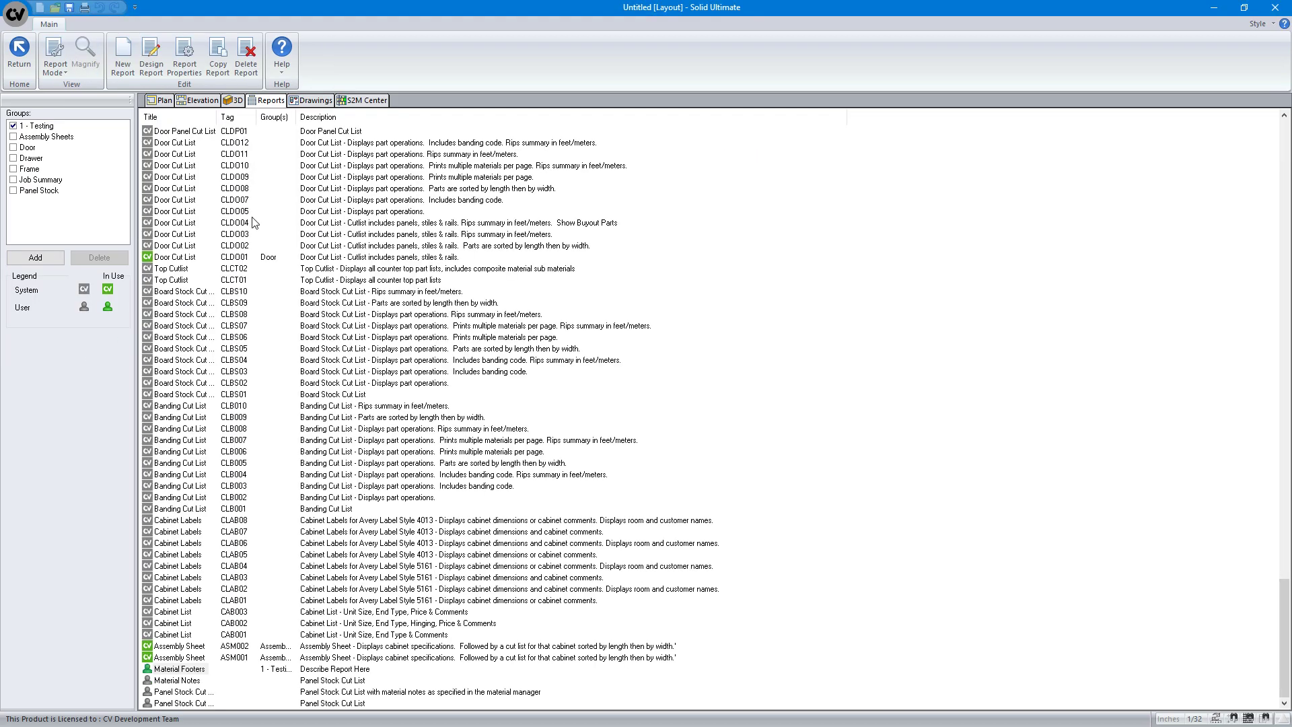
{"action": "left_click", "coordinate": [199, 115]}
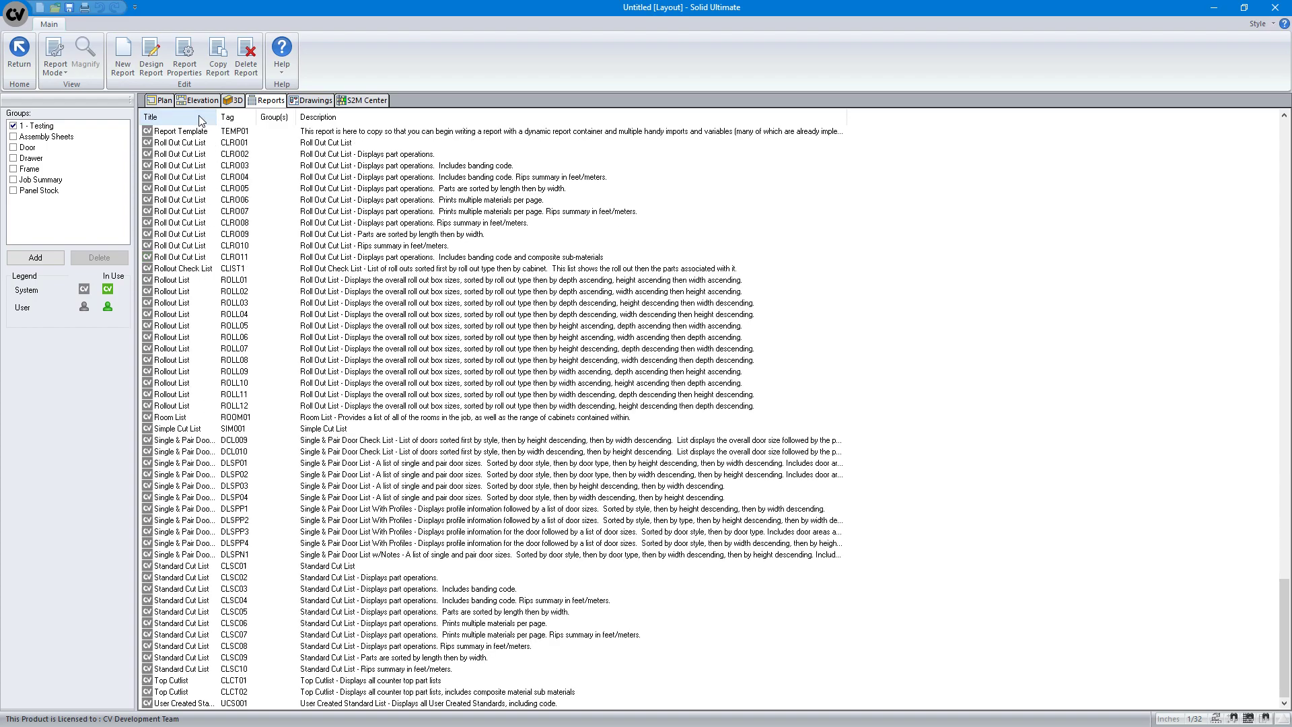
{"action": "left_click", "coordinate": [186, 202]}
{"action": "key", "text": "p"}
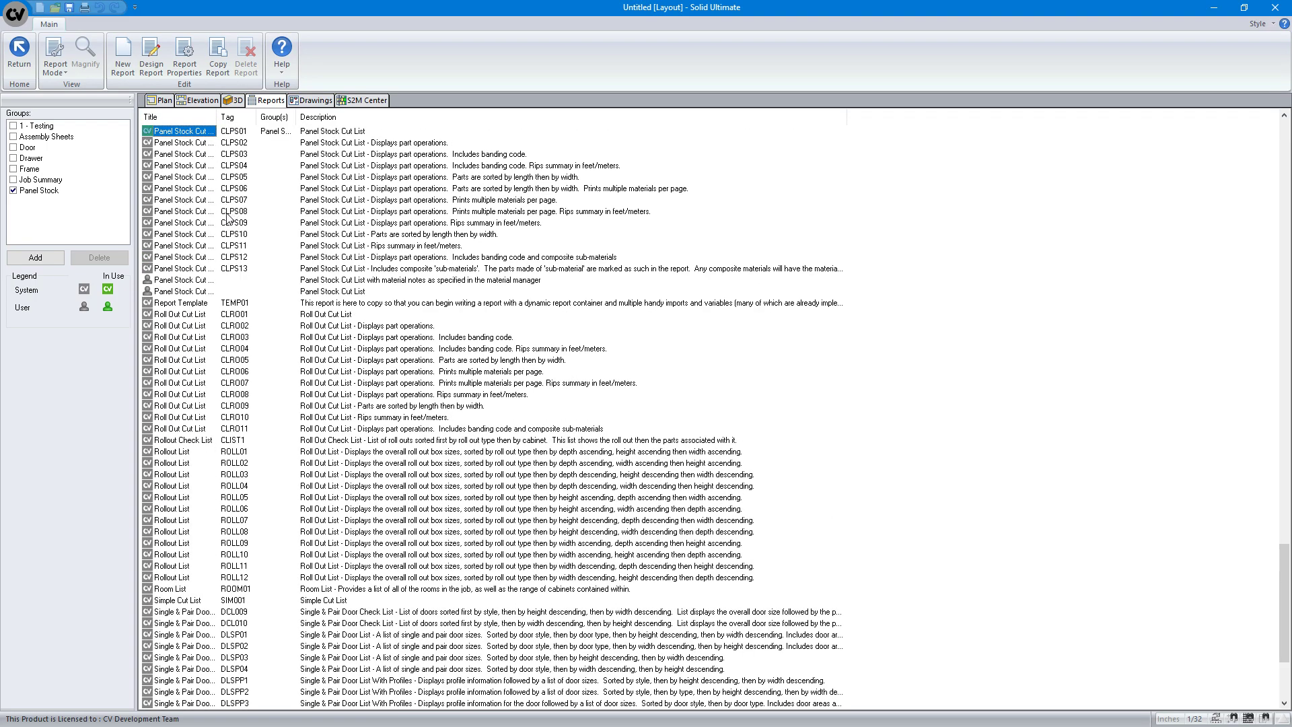
{"action": "left_click", "coordinate": [186, 212]}
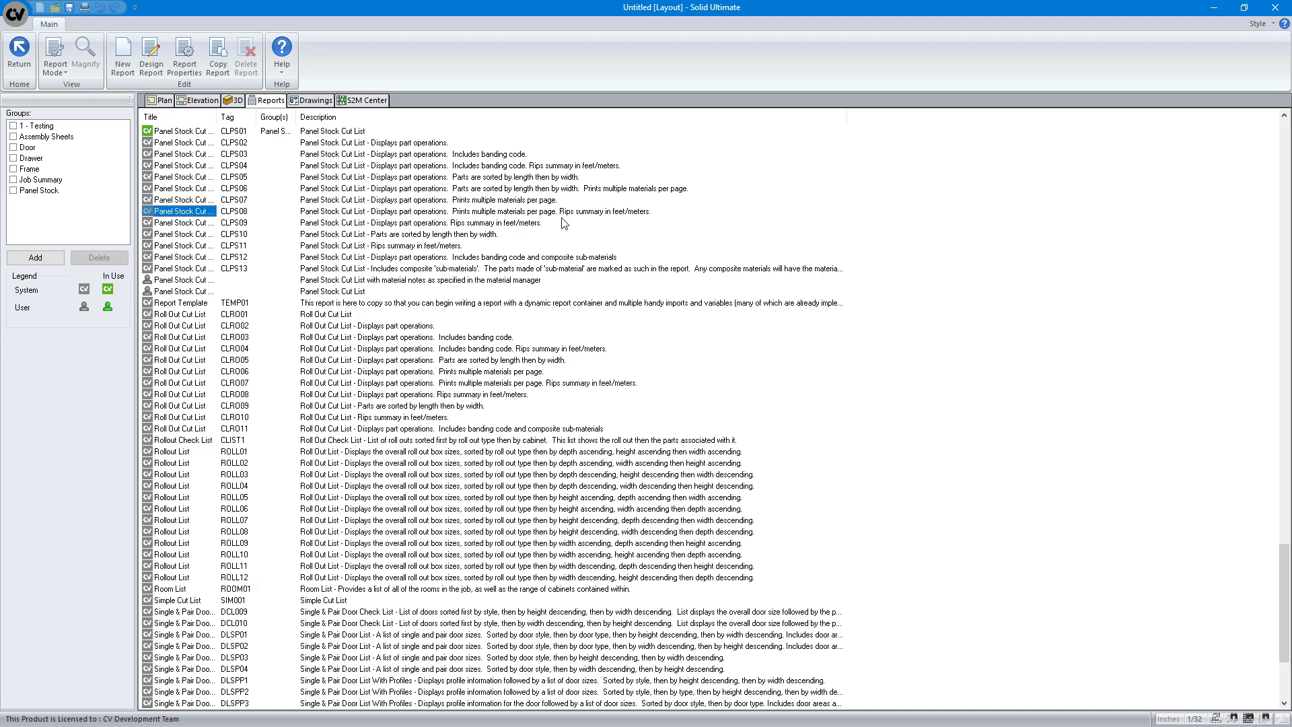
Generate the CLPS08 report in View Mode and scroll through its material-grouped preview.
{"action": "left_click", "coordinate": [56, 68]}
{"action": "left_click", "coordinate": [65, 90]}
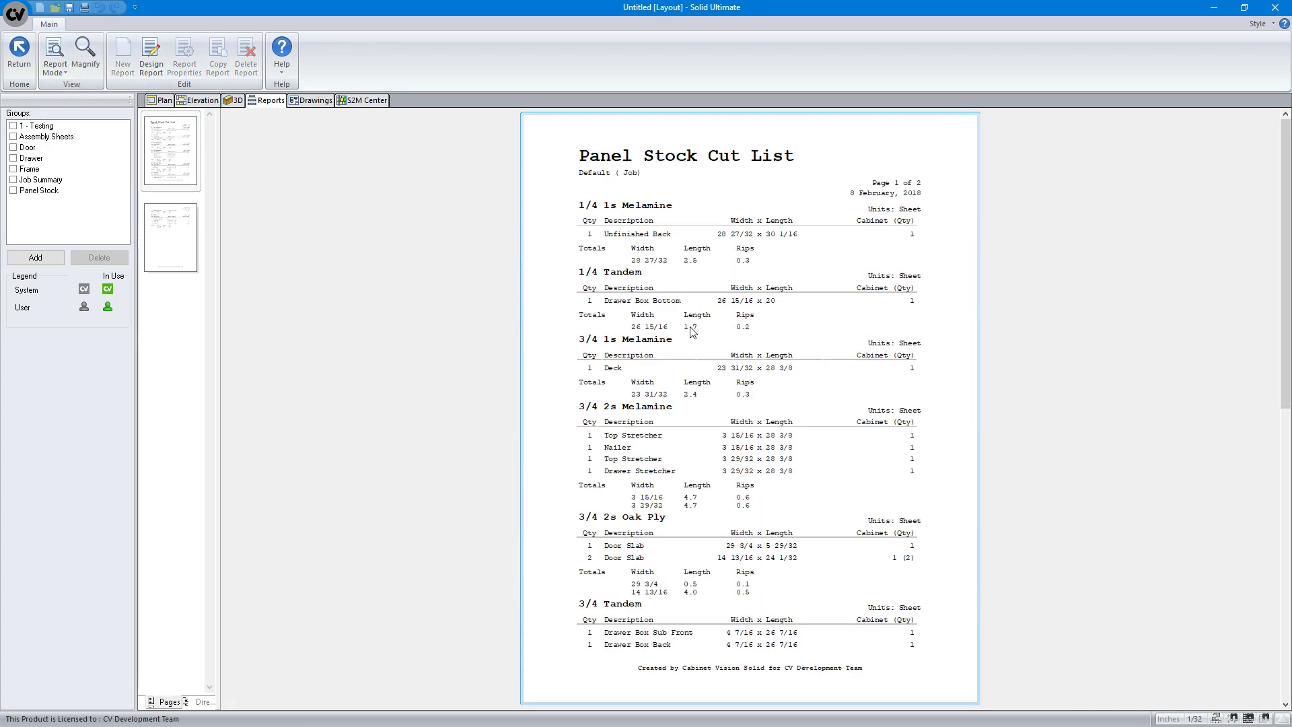
{"action": "scroll", "coordinate": [669, 447], "scroll_direction": "down", "scroll_amount": 7}
{"action": "scroll", "coordinate": [707, 552], "scroll_direction": "up", "scroll_amount": 6}
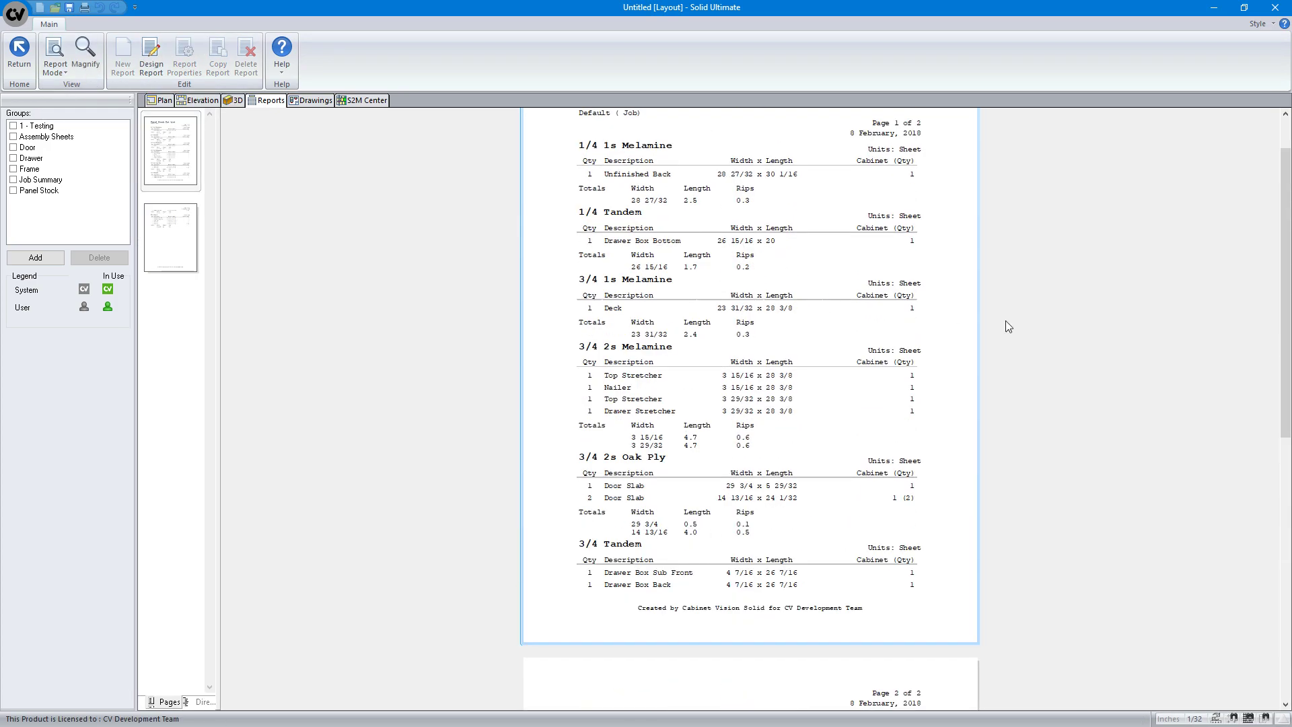
{"action": "scroll", "coordinate": [565, 427], "scroll_direction": "up", "scroll_amount": 1}
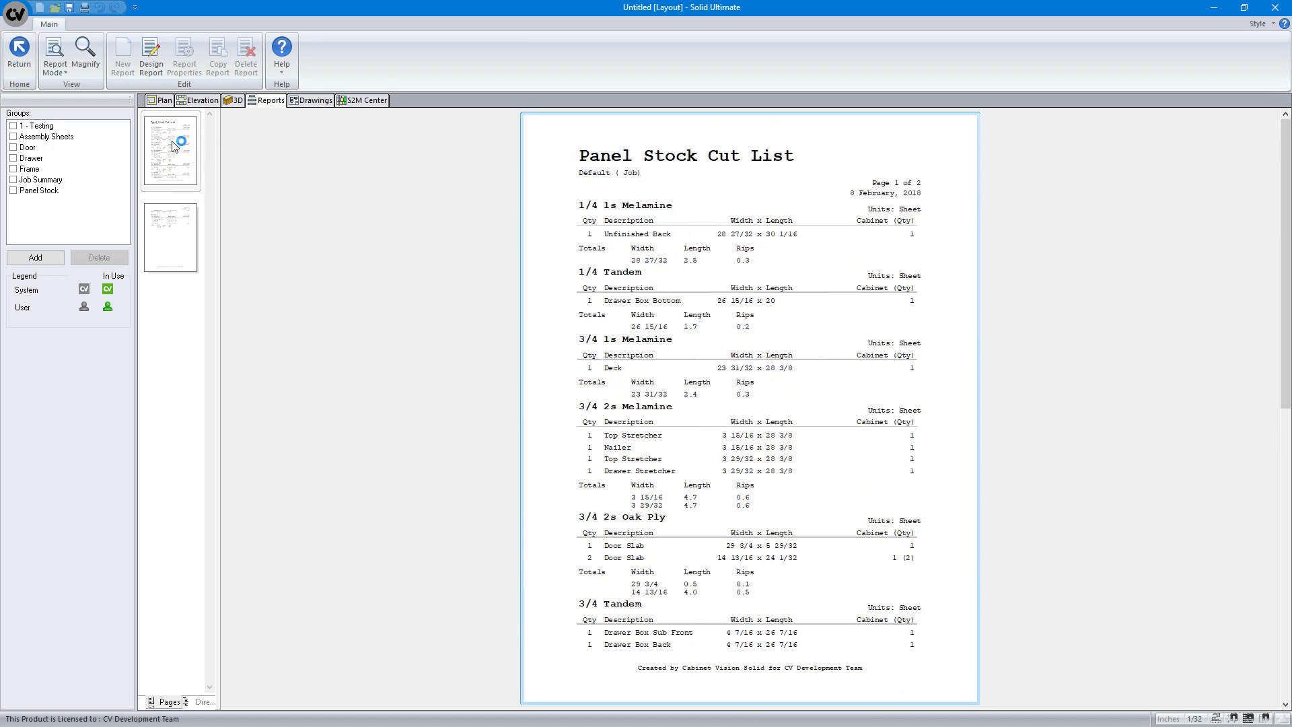
Back in Setup Mode, copy CLPS08 as 'Panel Stock Cut List w/Part Count'.
{"action": "left_click", "coordinate": [55, 68]}
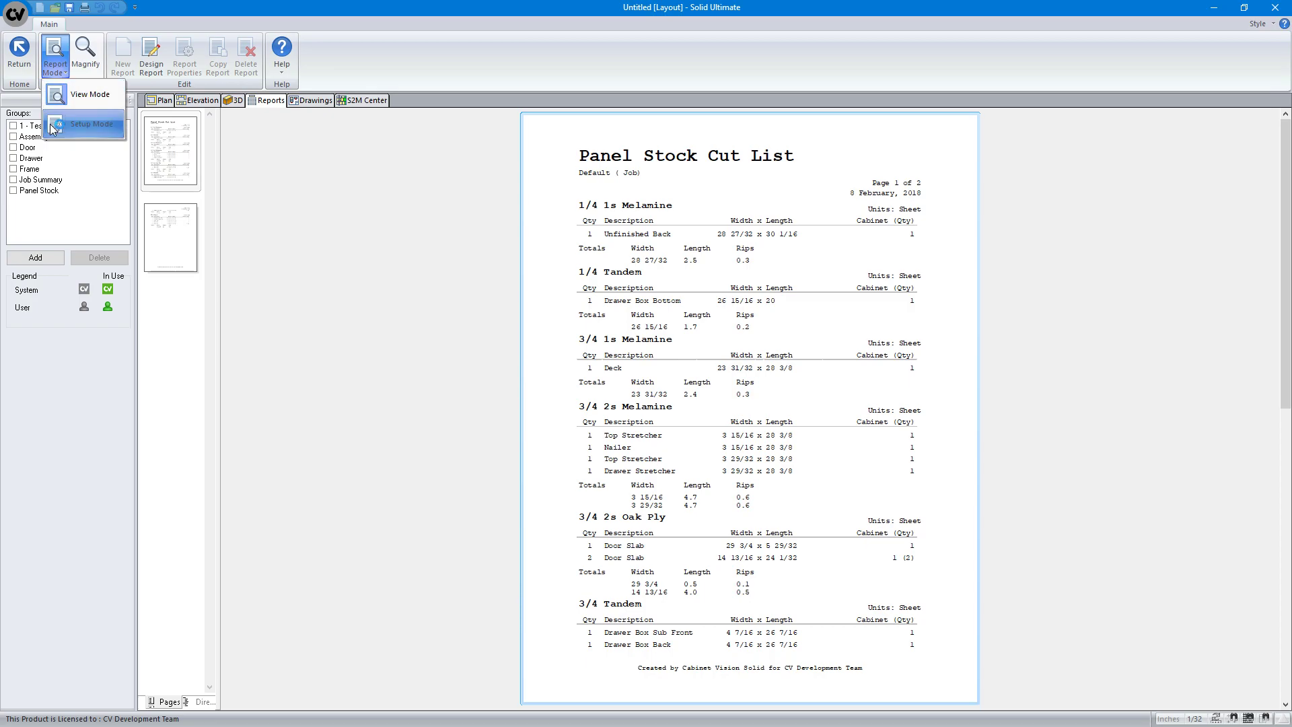
{"action": "left_click", "coordinate": [90, 129]}
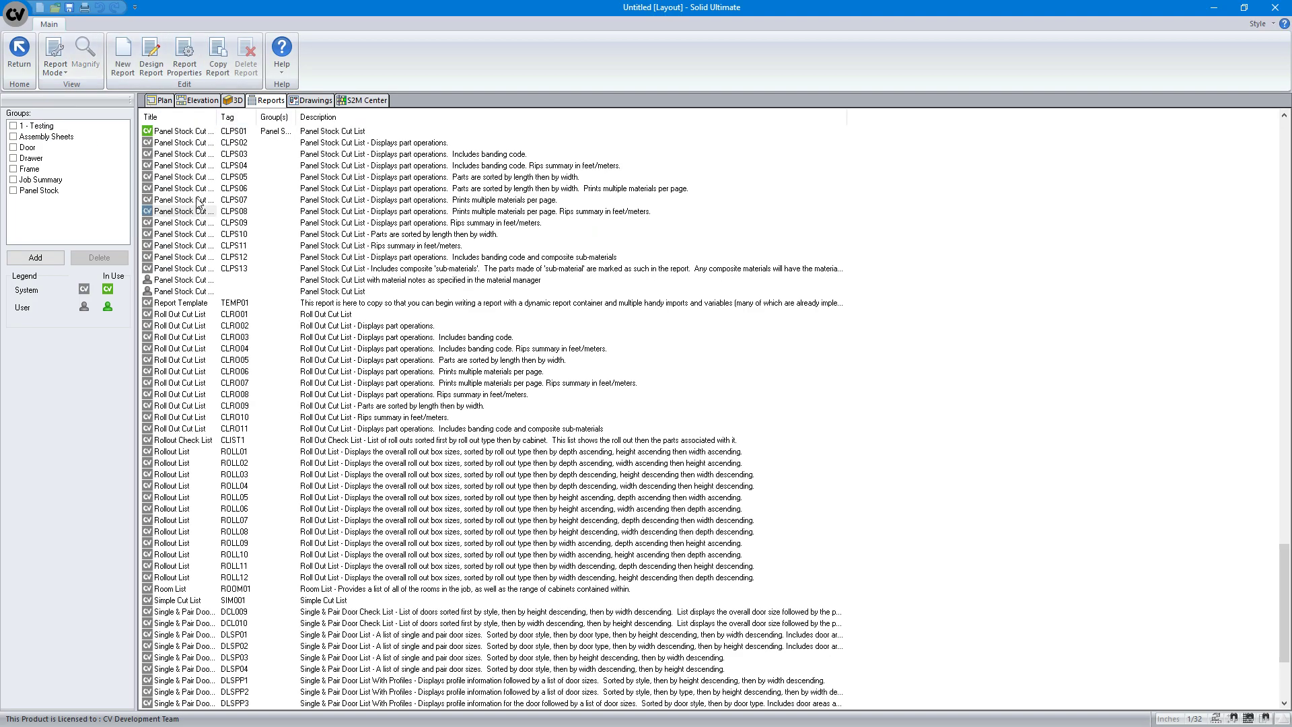
{"action": "left_click", "coordinate": [174, 211]}
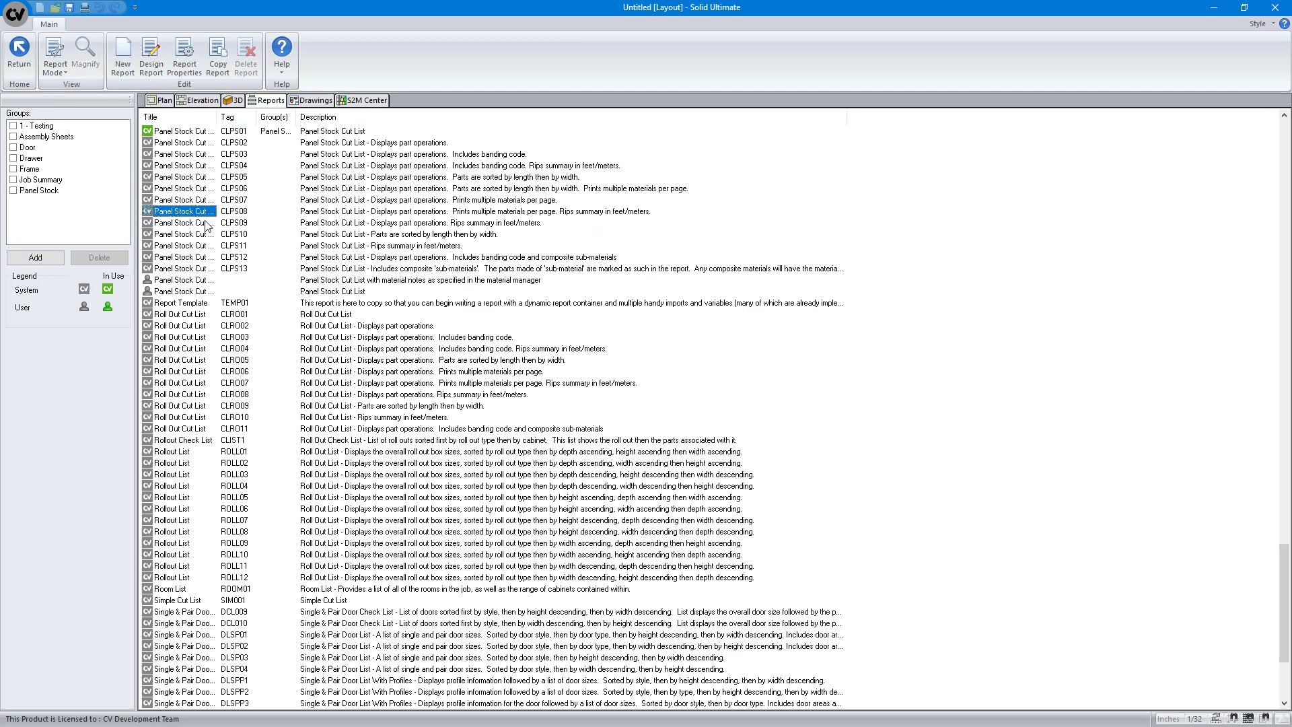
{"action": "left_click", "coordinate": [217, 67]}
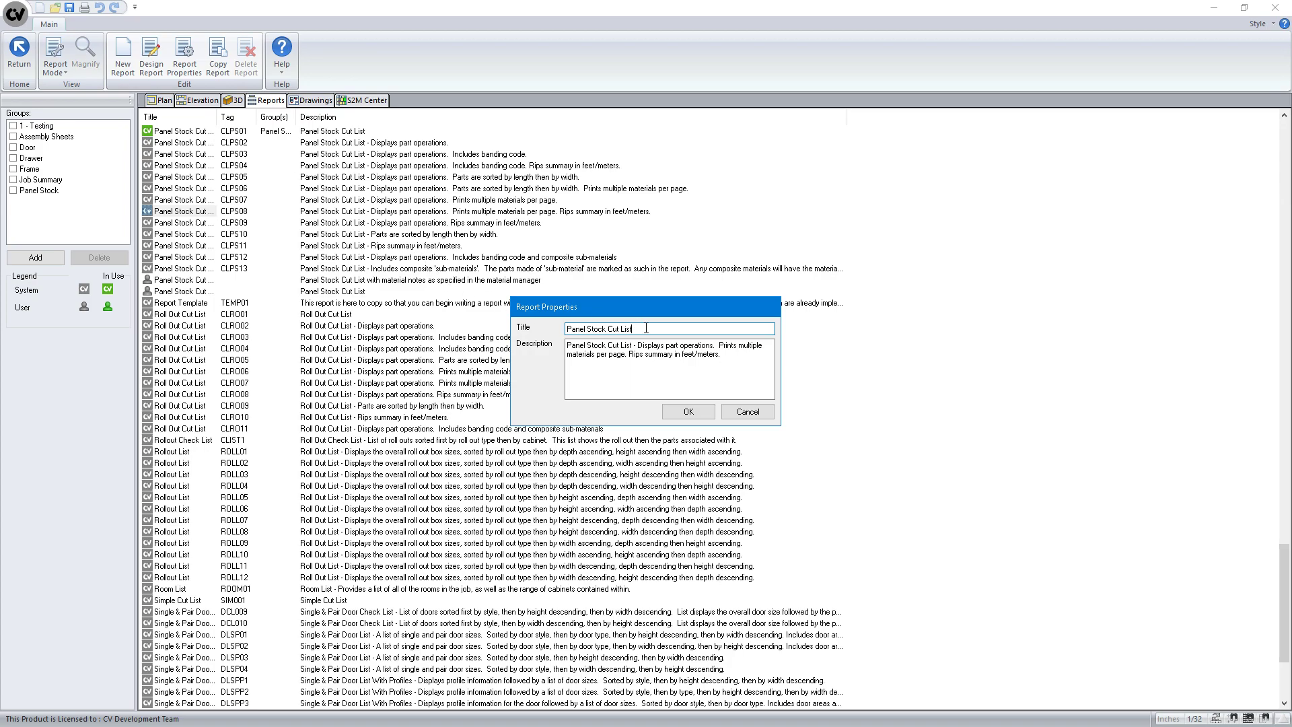
{"action": "type", "text": "w/Part Count"}
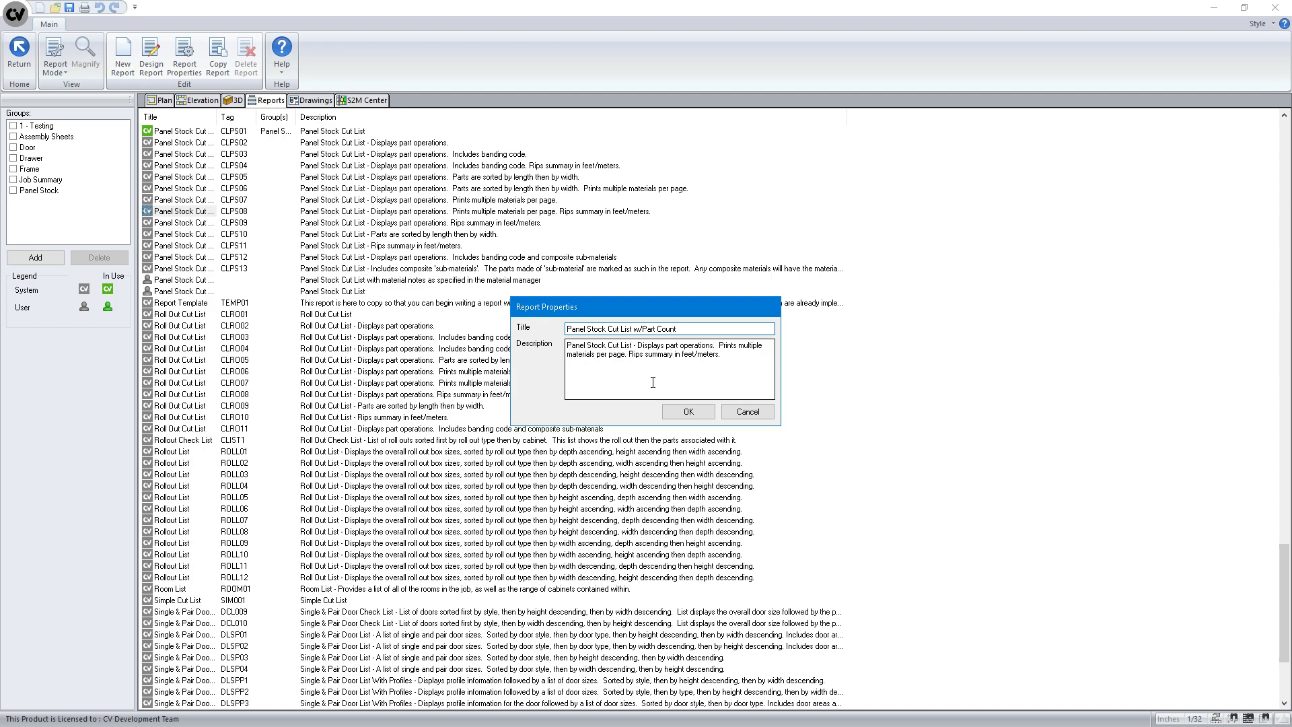
{"action": "left_click", "coordinate": [688, 412]}
Select the new w/Part Count copy and widen the Title column to show full names.
{"action": "scroll", "coordinate": [229, 561], "scroll_direction": "down", "scroll_amount": 5}
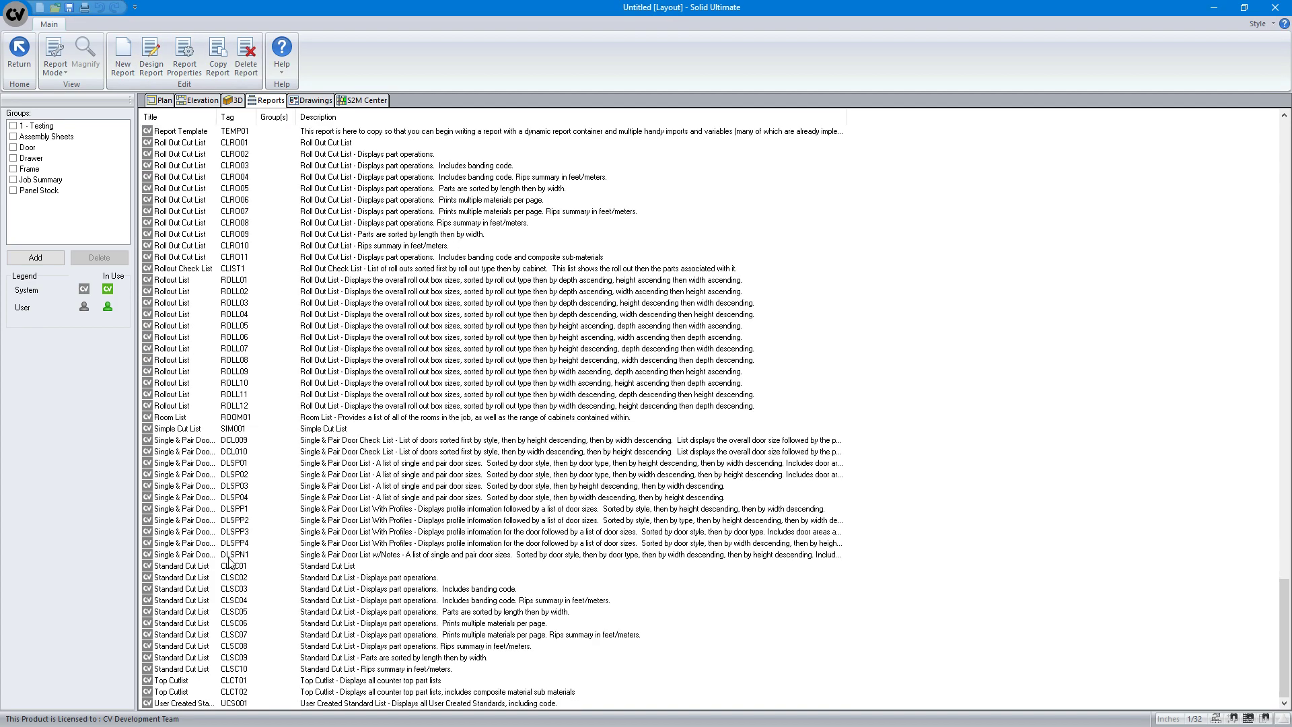
{"action": "scroll", "coordinate": [228, 561], "scroll_direction": "up", "scroll_amount": 8}
{"action": "left_click", "coordinate": [187, 396]}
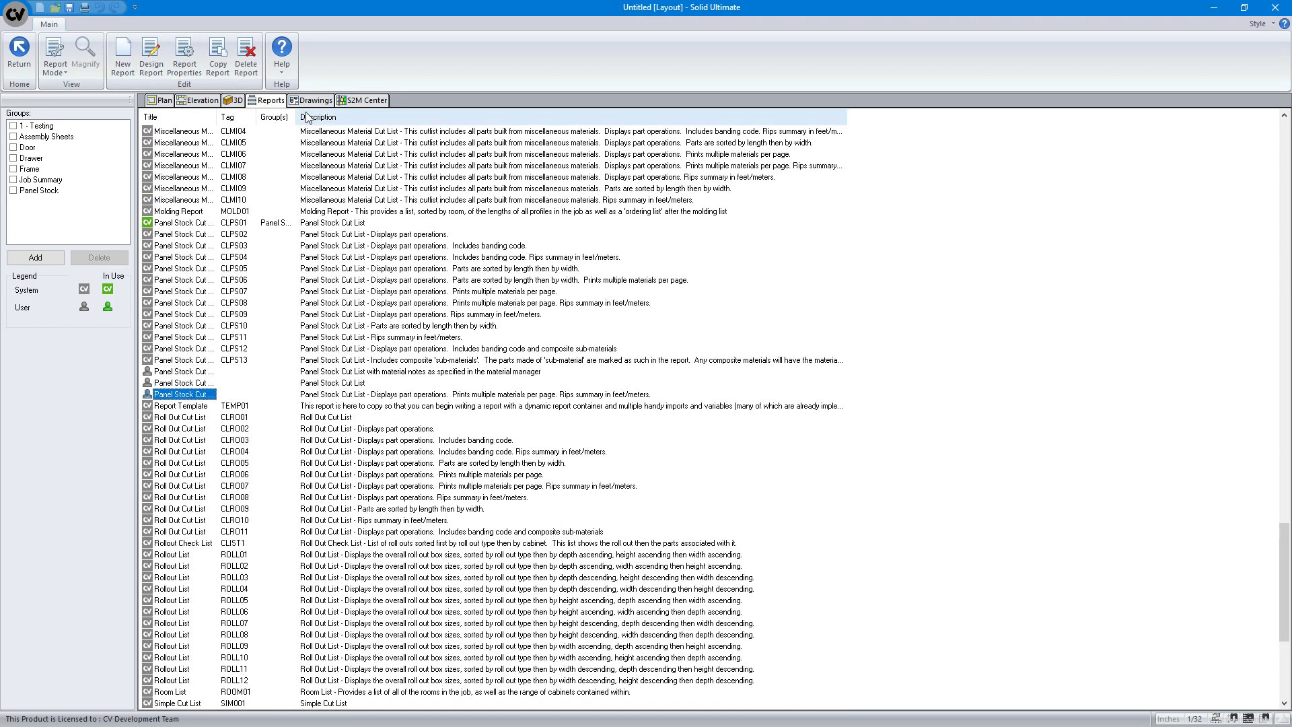
{"action": "left_click_drag", "start_coordinate": [217, 118], "coordinate": [325, 132]}
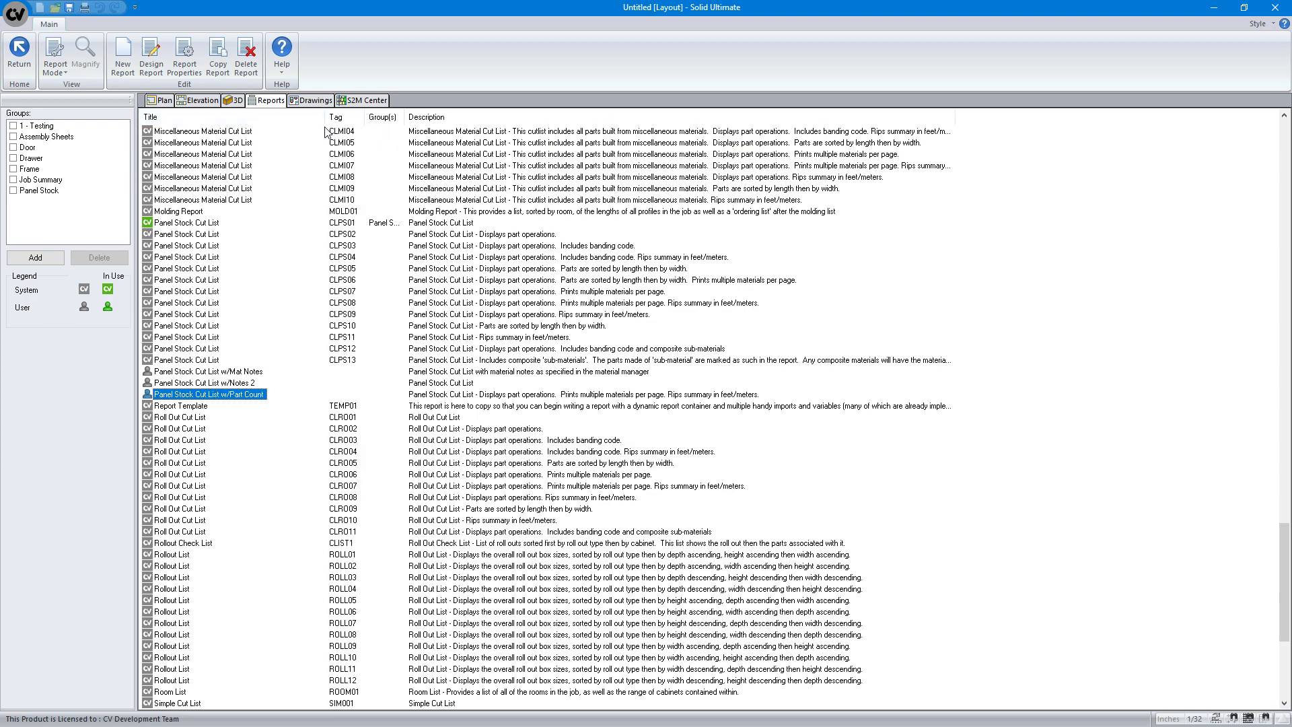
Open the copy's advanced properties and inspect the Parts SQL's WHERE and HAVING material-type filters.
{"action": "left_click", "coordinate": [187, 66]}
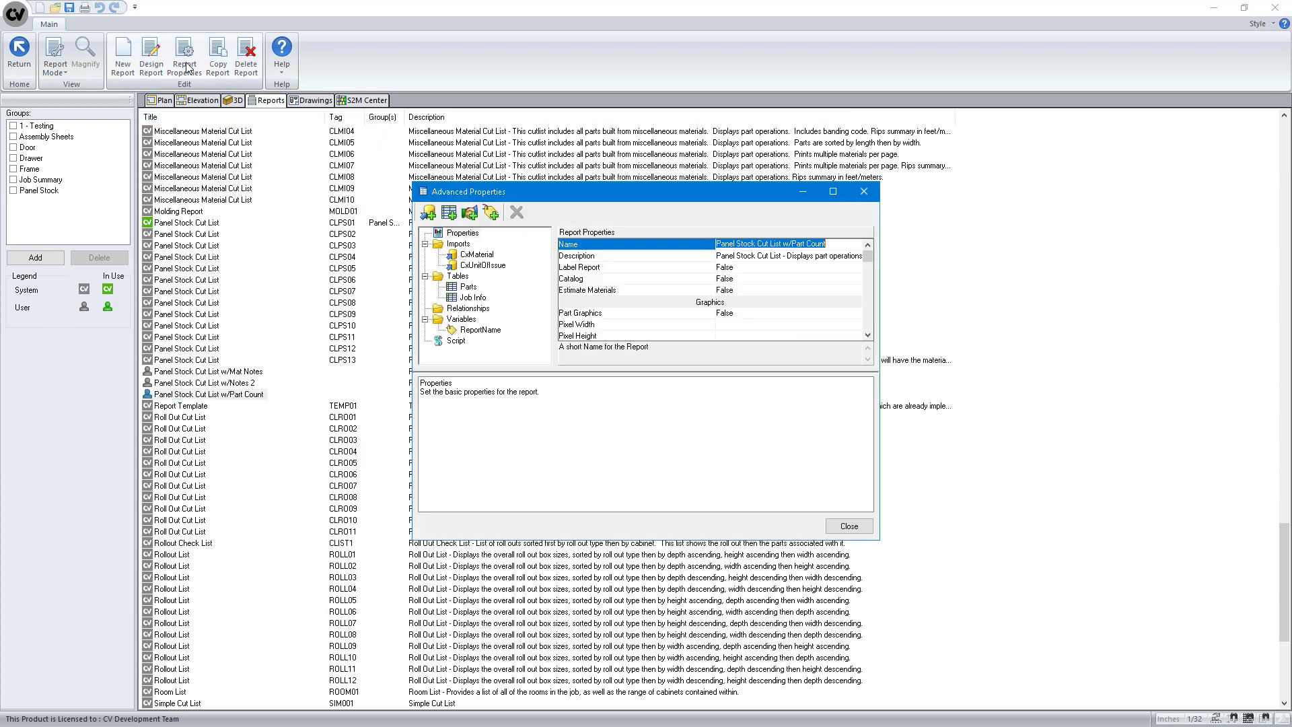
{"action": "left_click", "coordinate": [477, 254]}
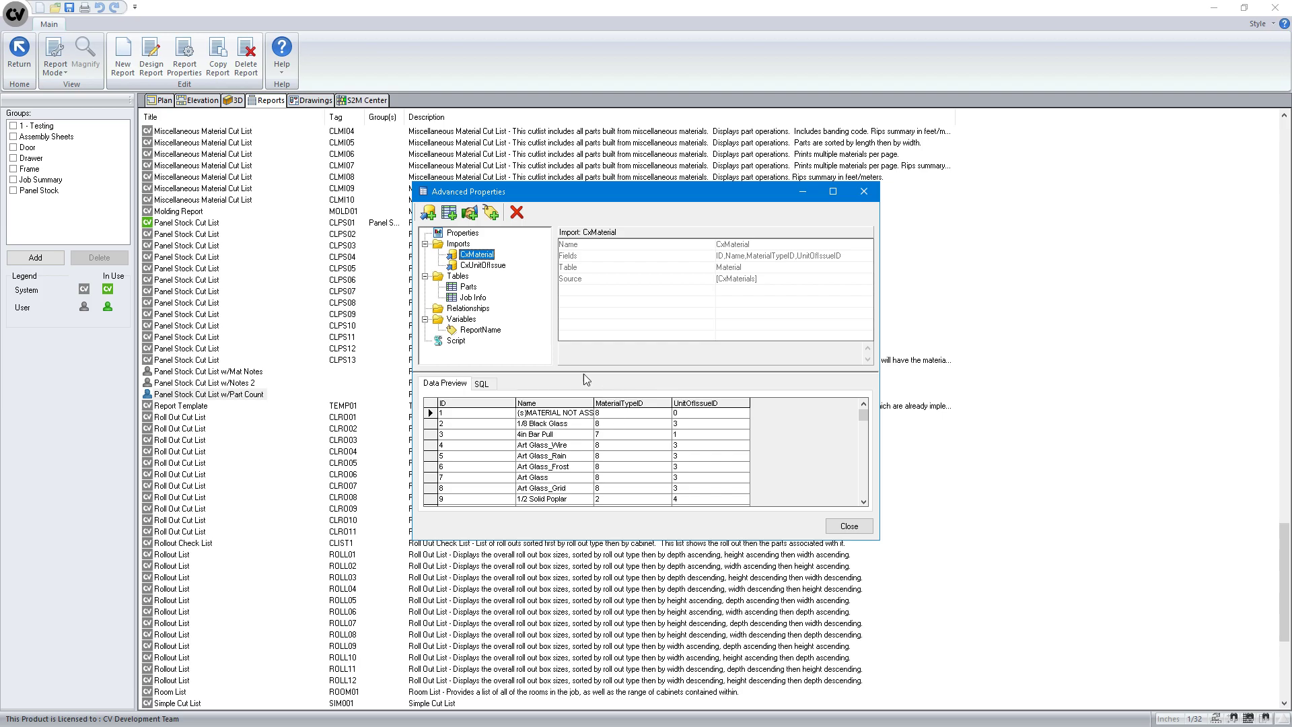
{"action": "left_click", "coordinate": [468, 287]}
{"action": "left_click", "coordinate": [481, 384]}
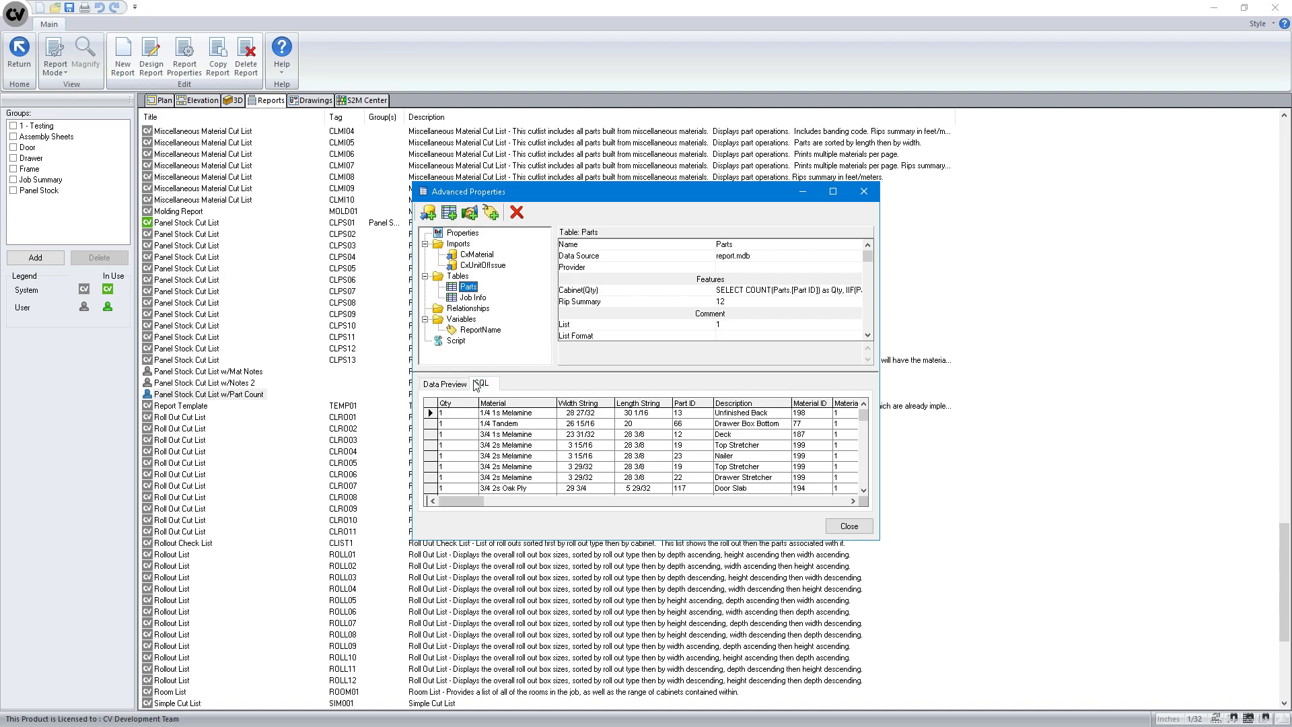
{"action": "left_click_drag", "start_coordinate": [425, 456], "coordinate": [614, 457]}
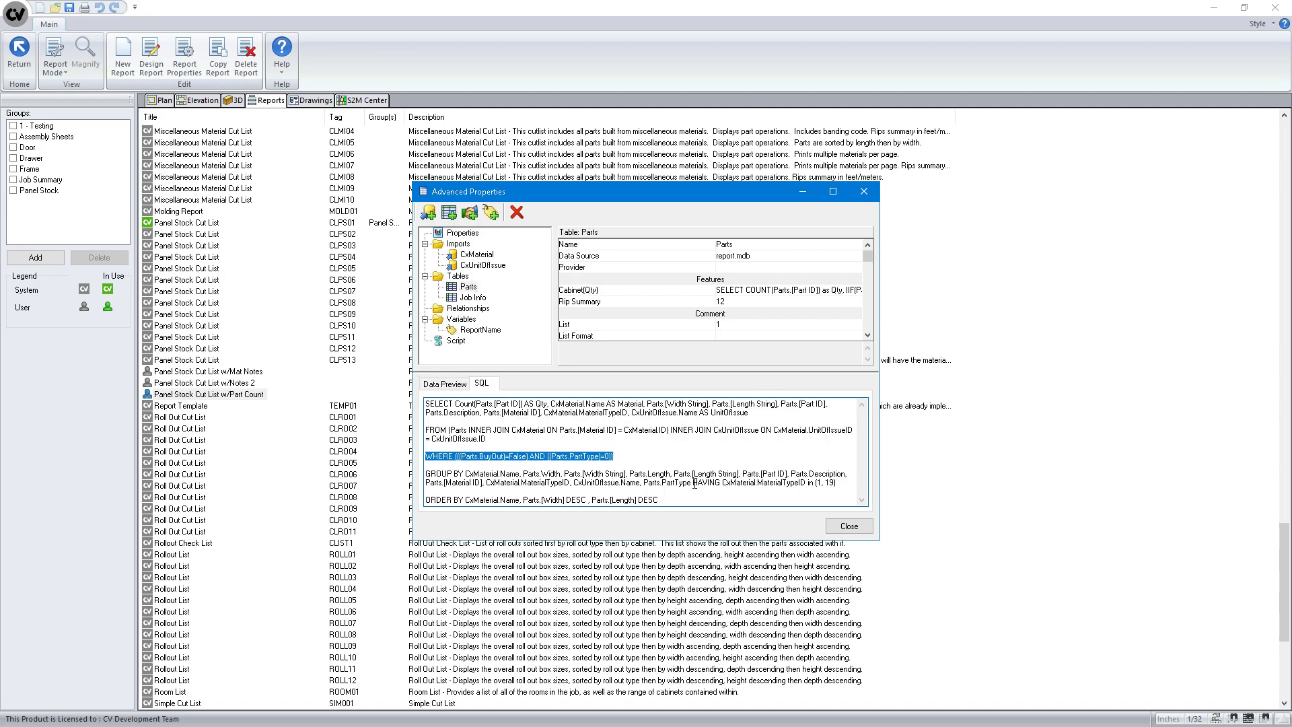
{"action": "left_click_drag", "start_coordinate": [693, 483], "coordinate": [846, 487]}
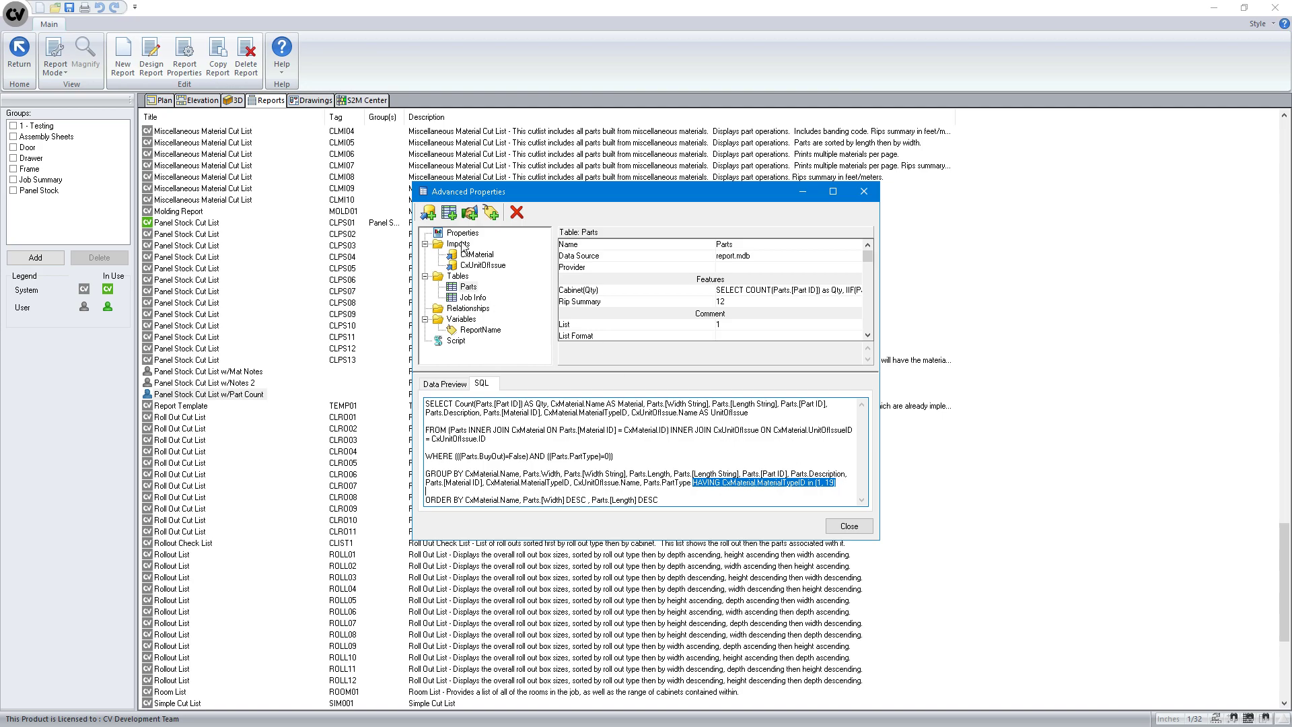
Create a new data table from Accessories with the ACabinet ID field.
{"action": "left_click", "coordinate": [451, 213]}
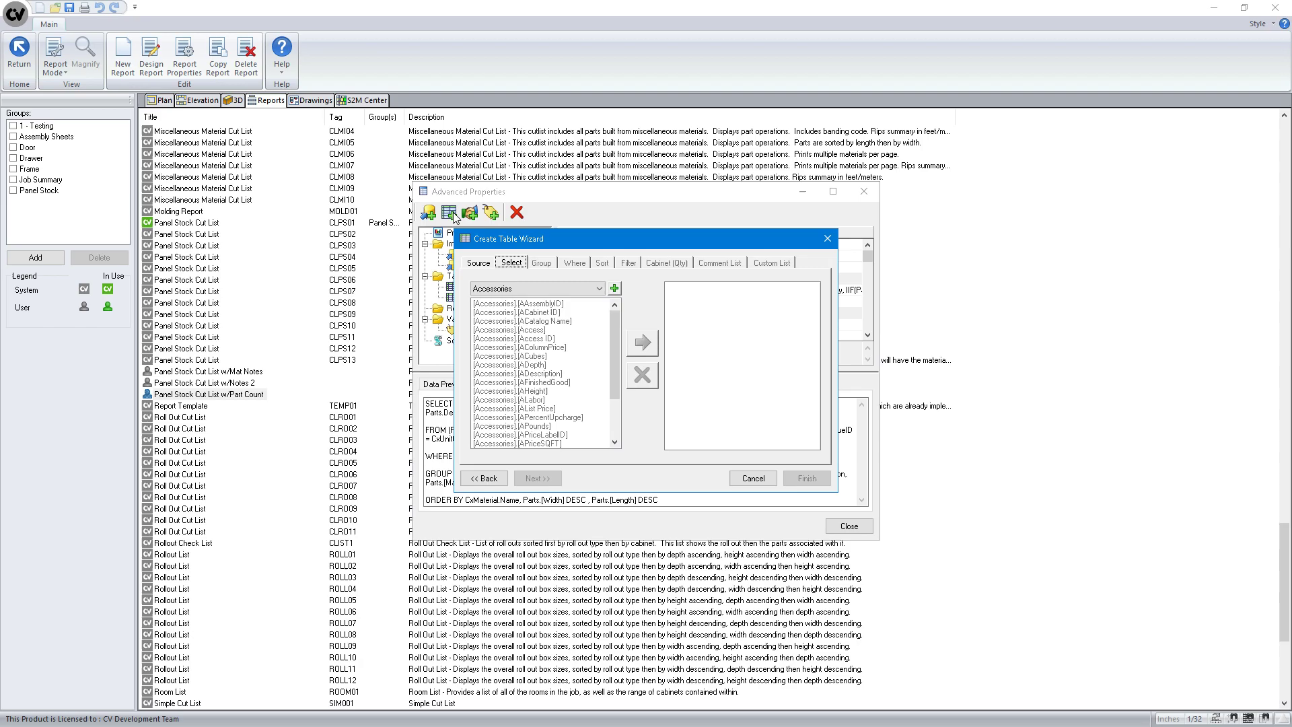
{"action": "left_click", "coordinate": [614, 288]}
{"action": "double_click", "coordinate": [555, 314]}
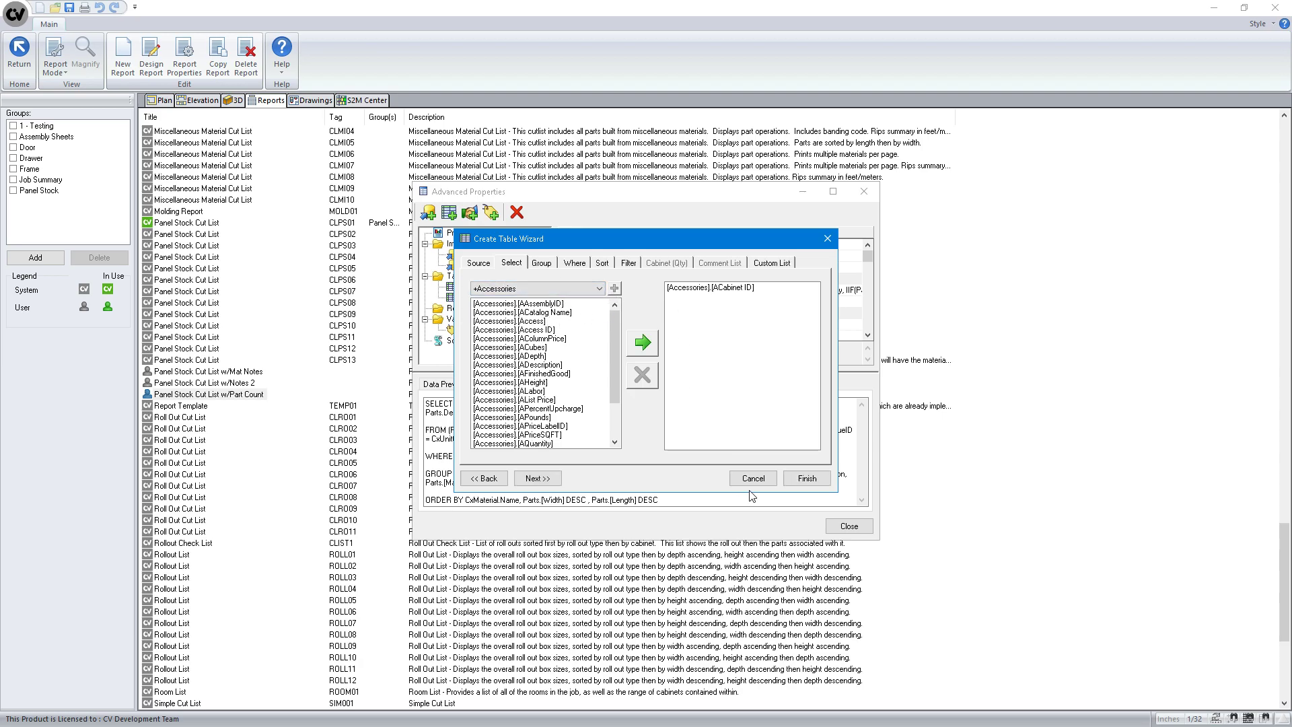
{"action": "left_click", "coordinate": [796, 479]}
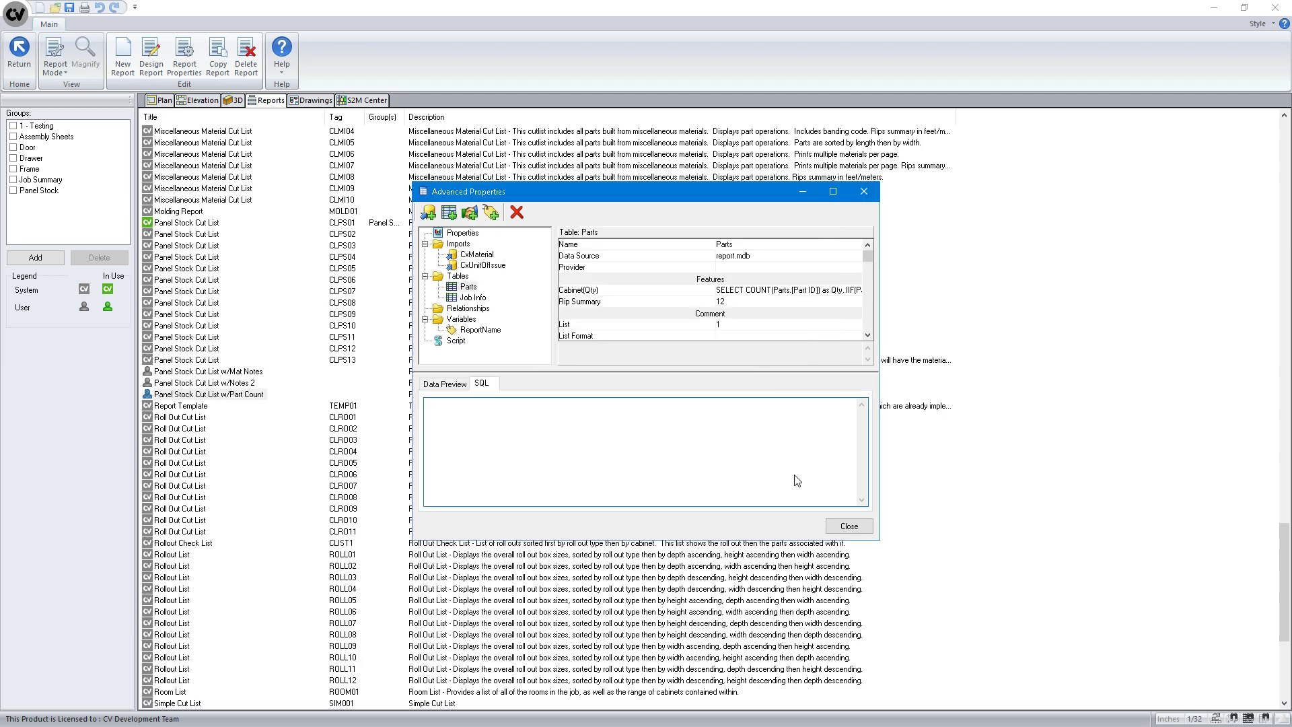
Rename the new table to JobMaterials.
{"action": "left_click", "coordinate": [633, 244]}
{"action": "key", "text": "BackSpace"}
{"action": "type", "text": "JobMater"}
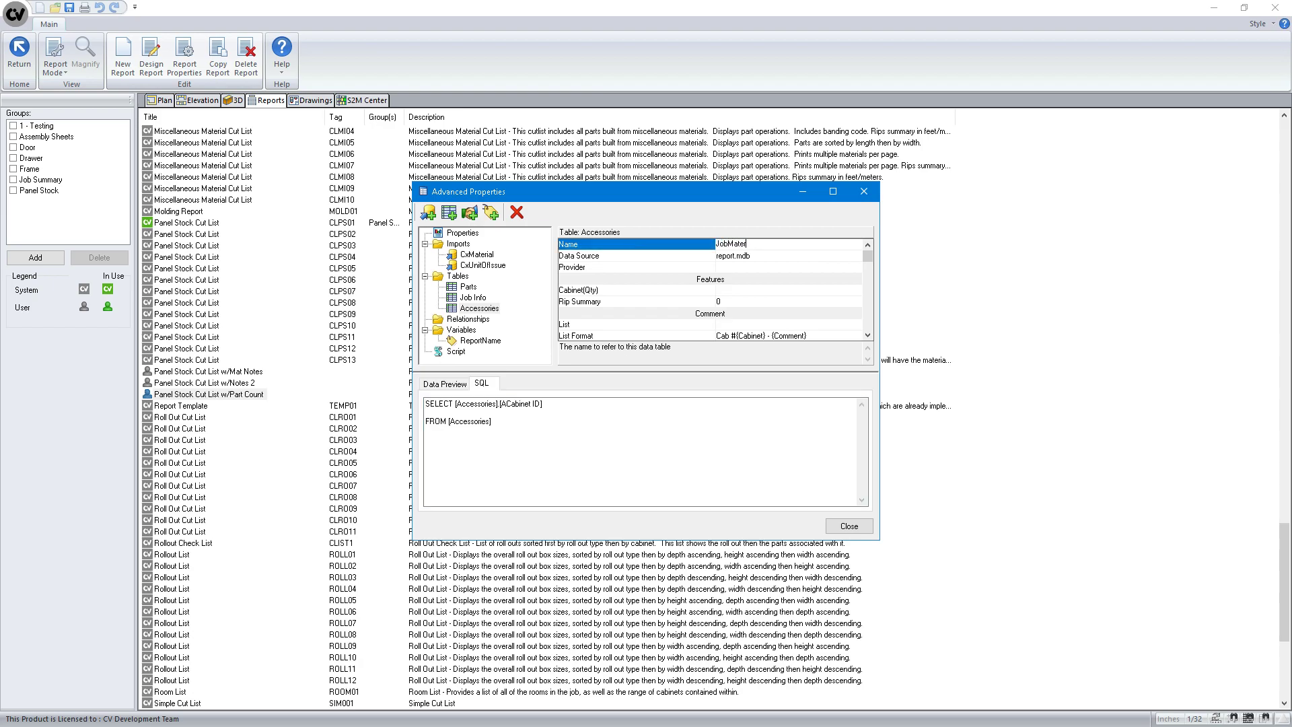
{"action": "type", "text": "ials"}
Replace the JobMaterials SQL with SELECT CxMaterial.ID, CxMaterial.Name FROM CxMaterial.
{"action": "left_click", "coordinate": [474, 309]}
{"action": "left_click_drag", "start_coordinate": [521, 435], "coordinate": [425, 403]}
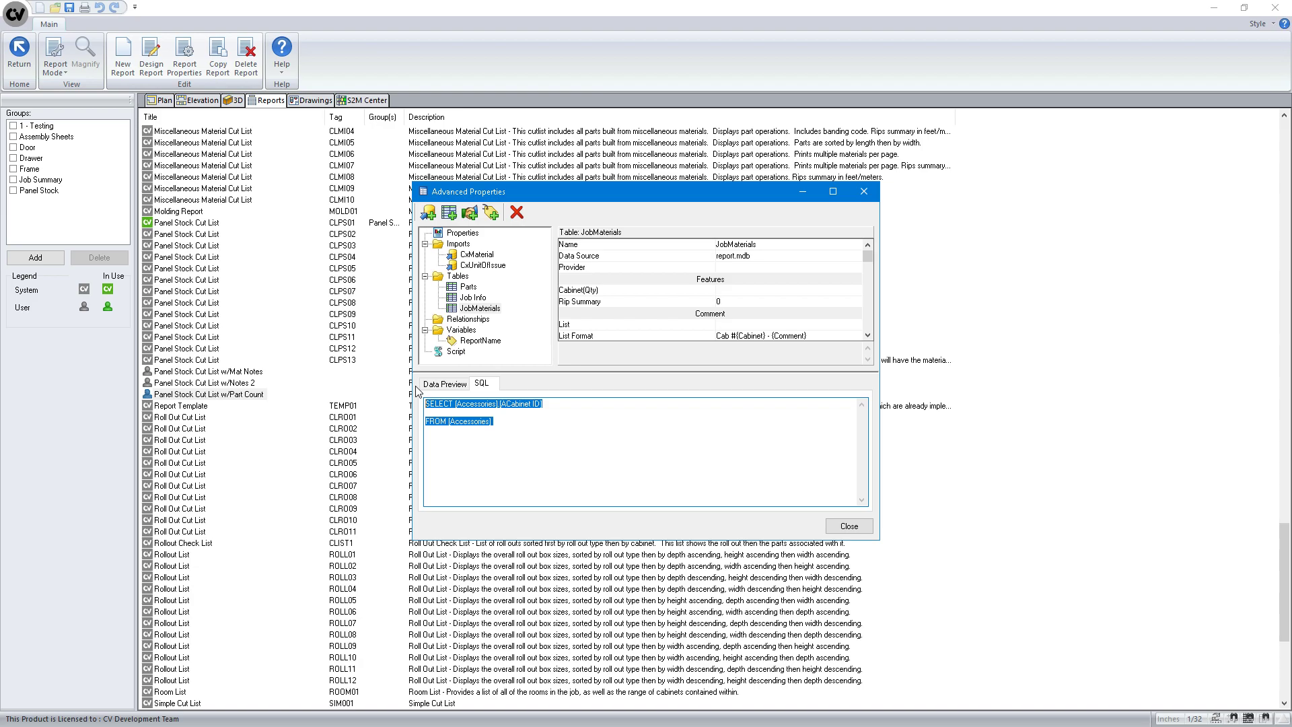
{"action": "type", "text": "SELECT C"}
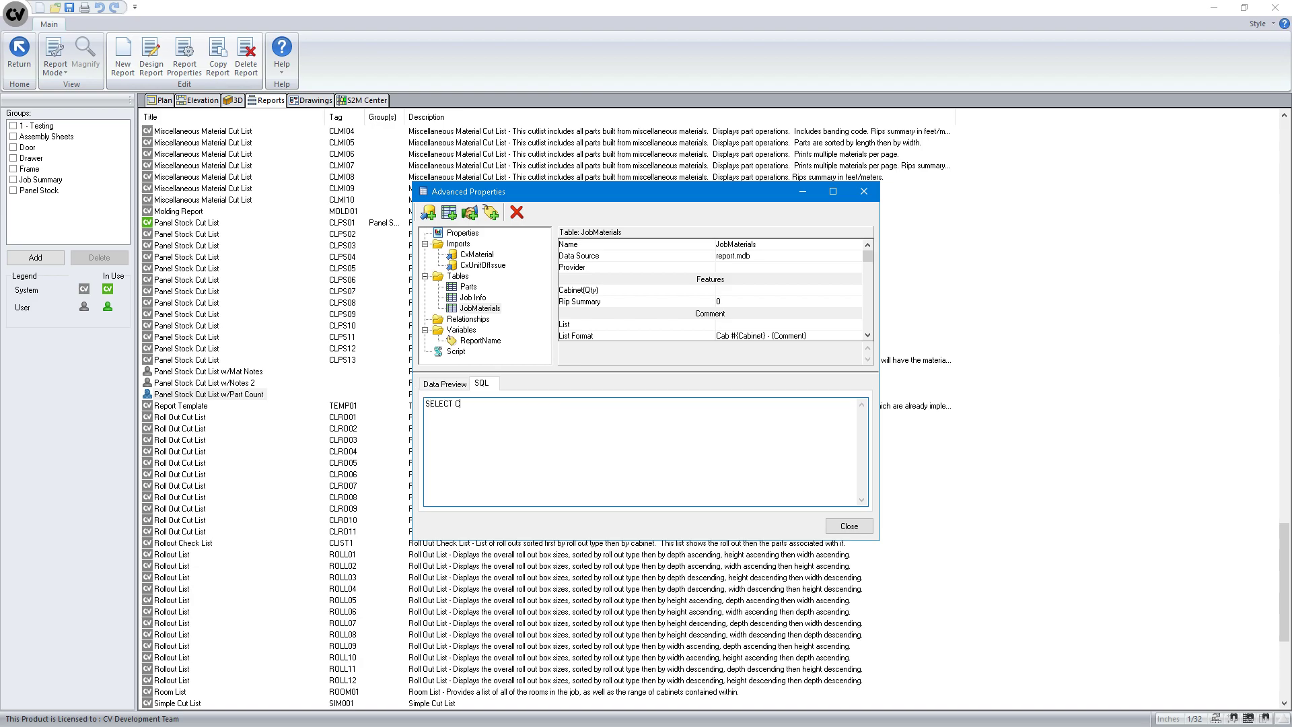
{"action": "type", "text": "xMaterial.ID, CxMaterial.Name  FROM CxMater"}
{"action": "double_click", "coordinate": [469, 421]}
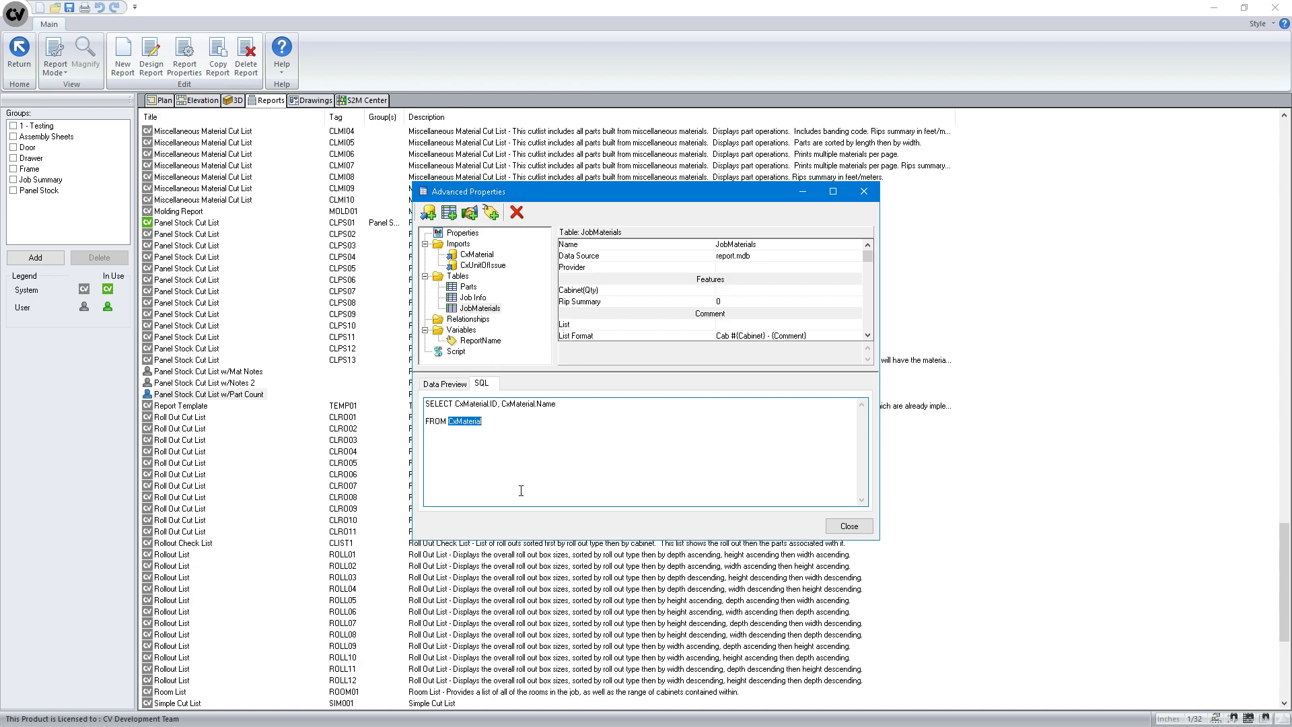
Cancel the accidentally started Create Table Wizard without adding a table.
{"action": "left_click", "coordinate": [449, 213]}
{"action": "left_click", "coordinate": [539, 288]}
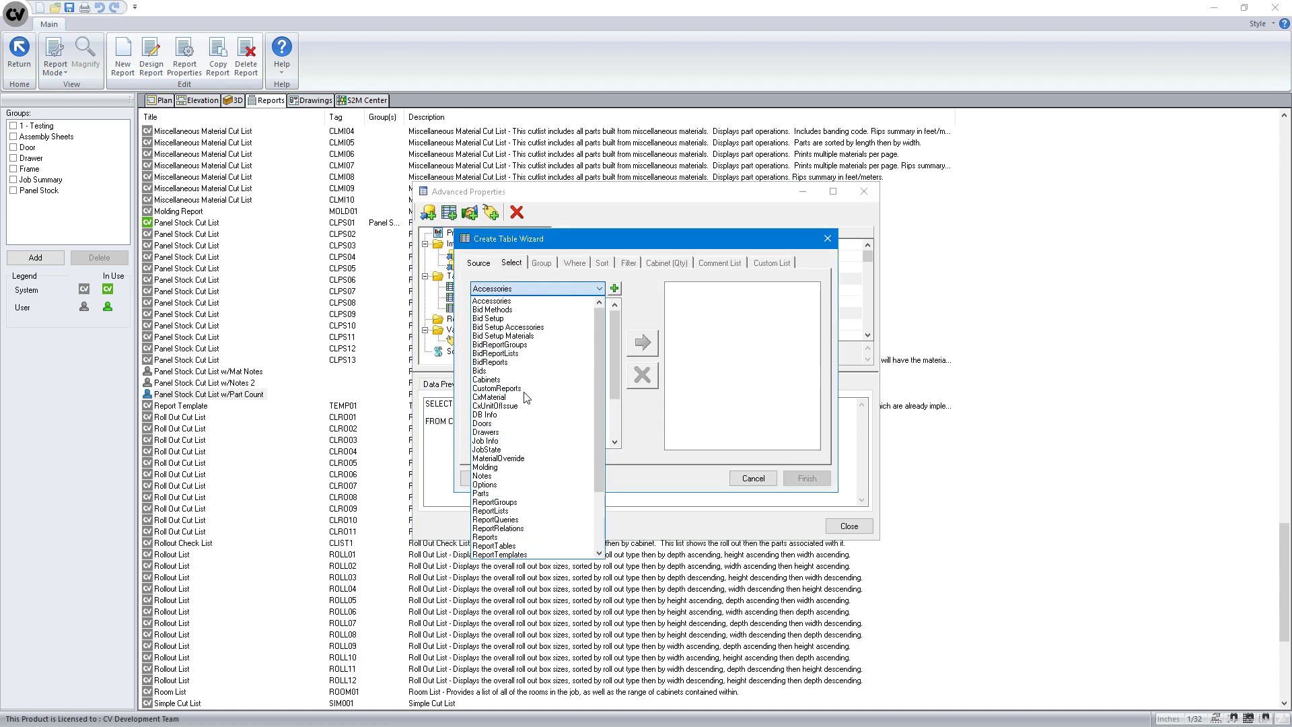
{"action": "scroll", "coordinate": [529, 532], "scroll_direction": "down", "scroll_amount": 4}
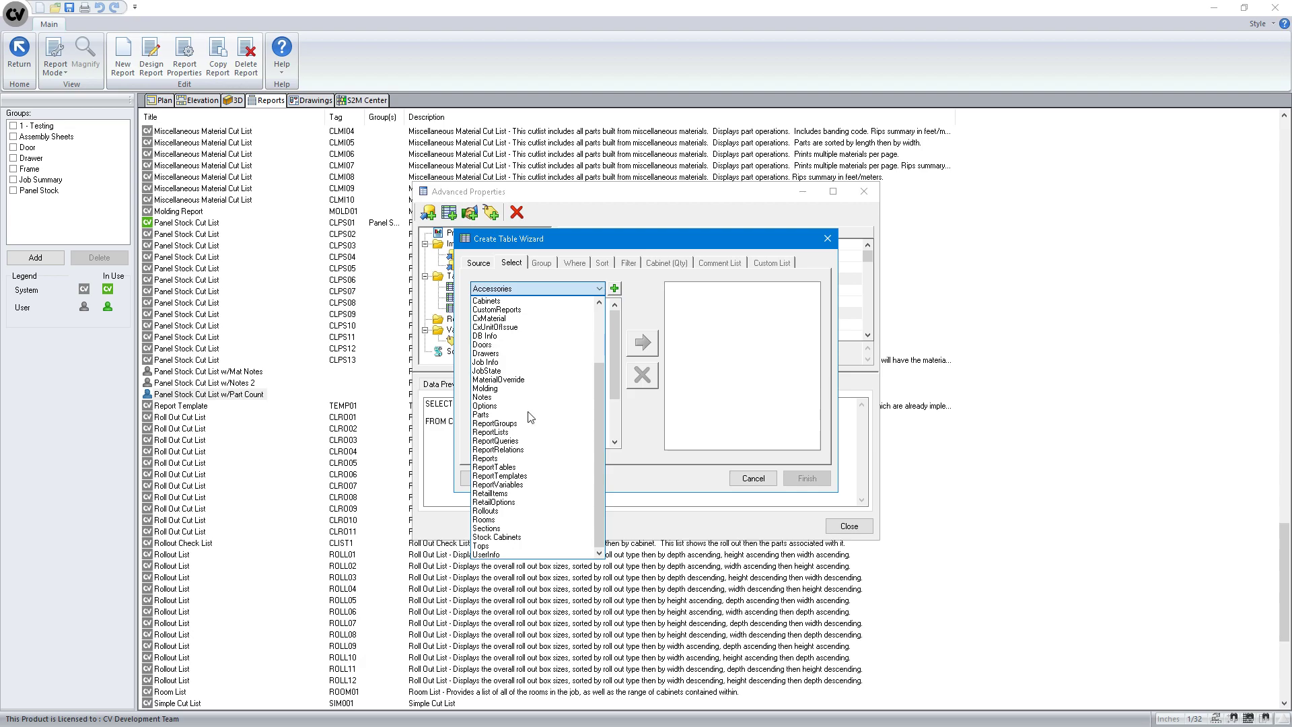
{"action": "left_click", "coordinate": [764, 478]}
{"action": "left_click", "coordinate": [754, 478]}
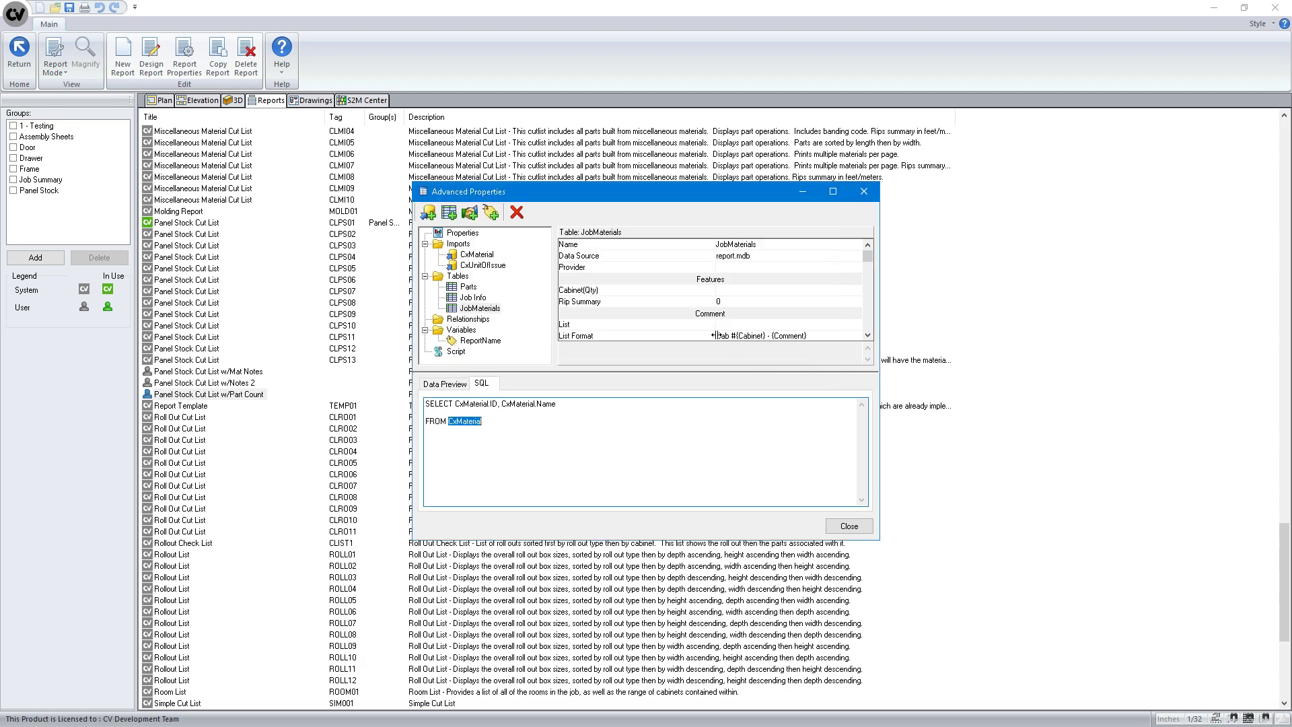
{"action": "left_click", "coordinate": [491, 423]}
Preview the JobMaterials data, then return to its SQL with the caret at the end.
{"action": "left_click", "coordinate": [479, 310]}
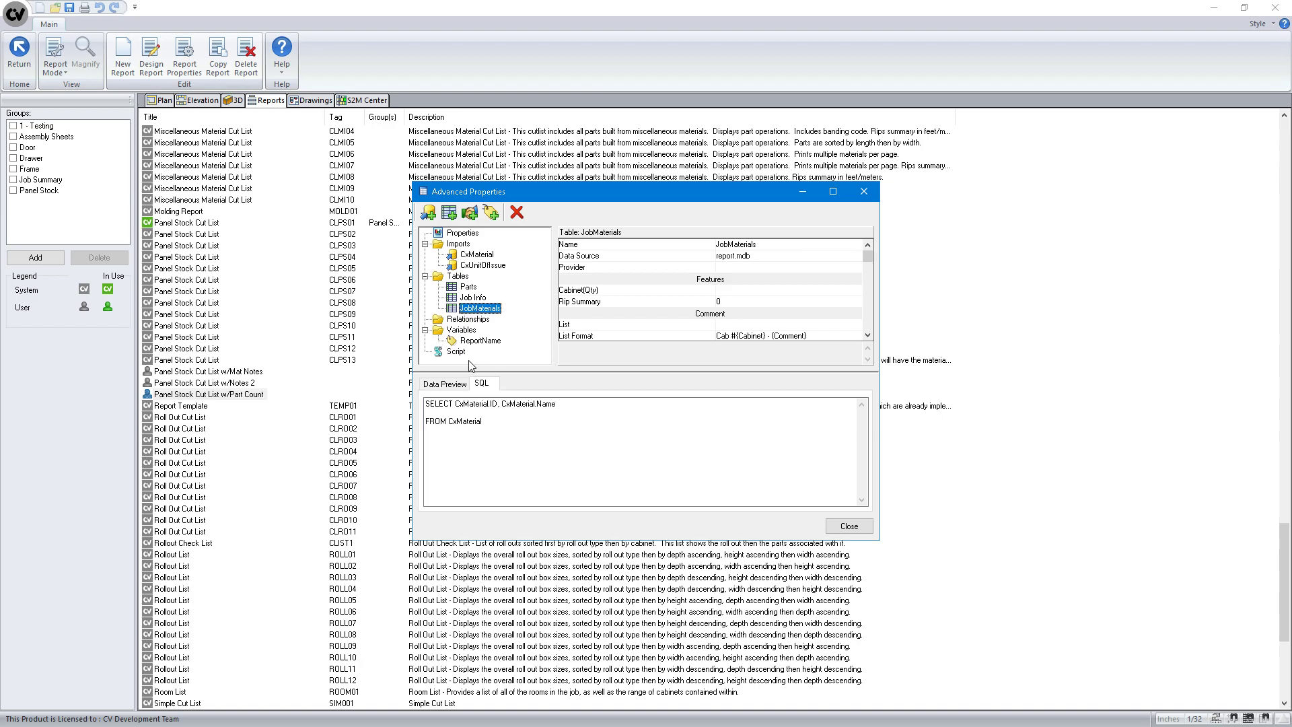
{"action": "left_click", "coordinate": [447, 384]}
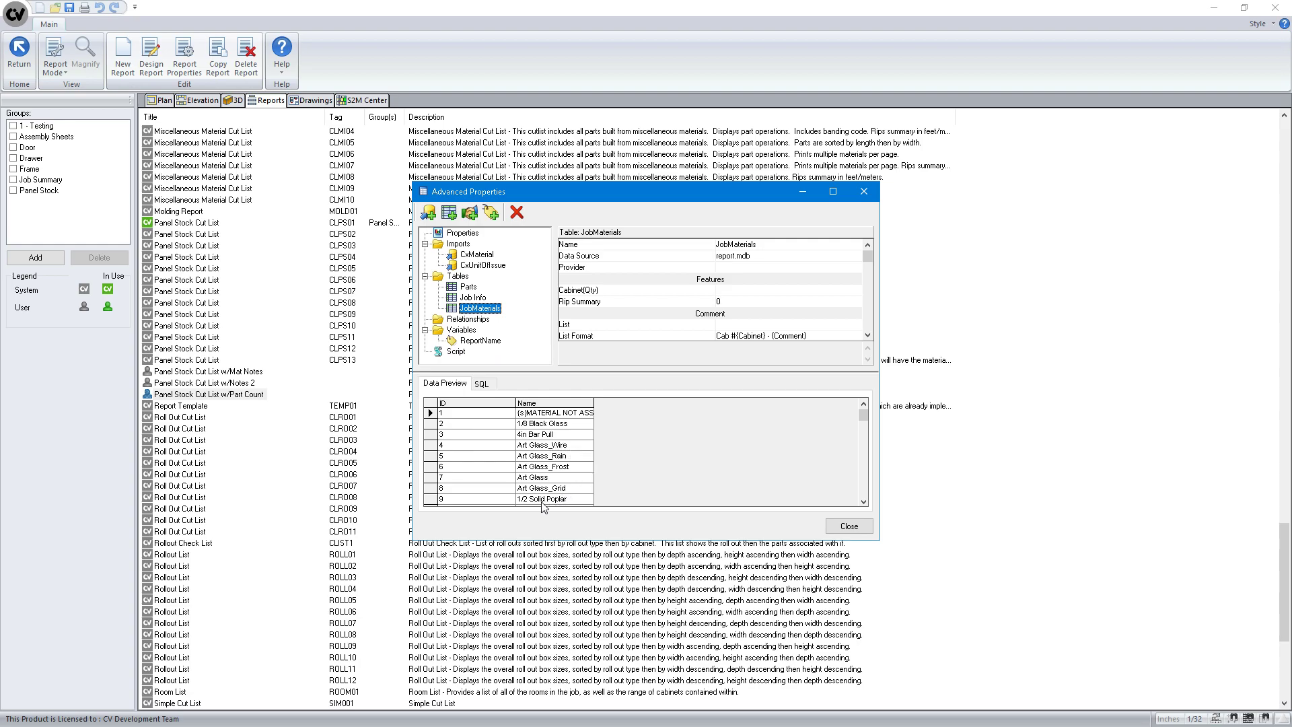
{"action": "left_click", "coordinate": [482, 383]}
{"action": "left_click", "coordinate": [508, 424]}
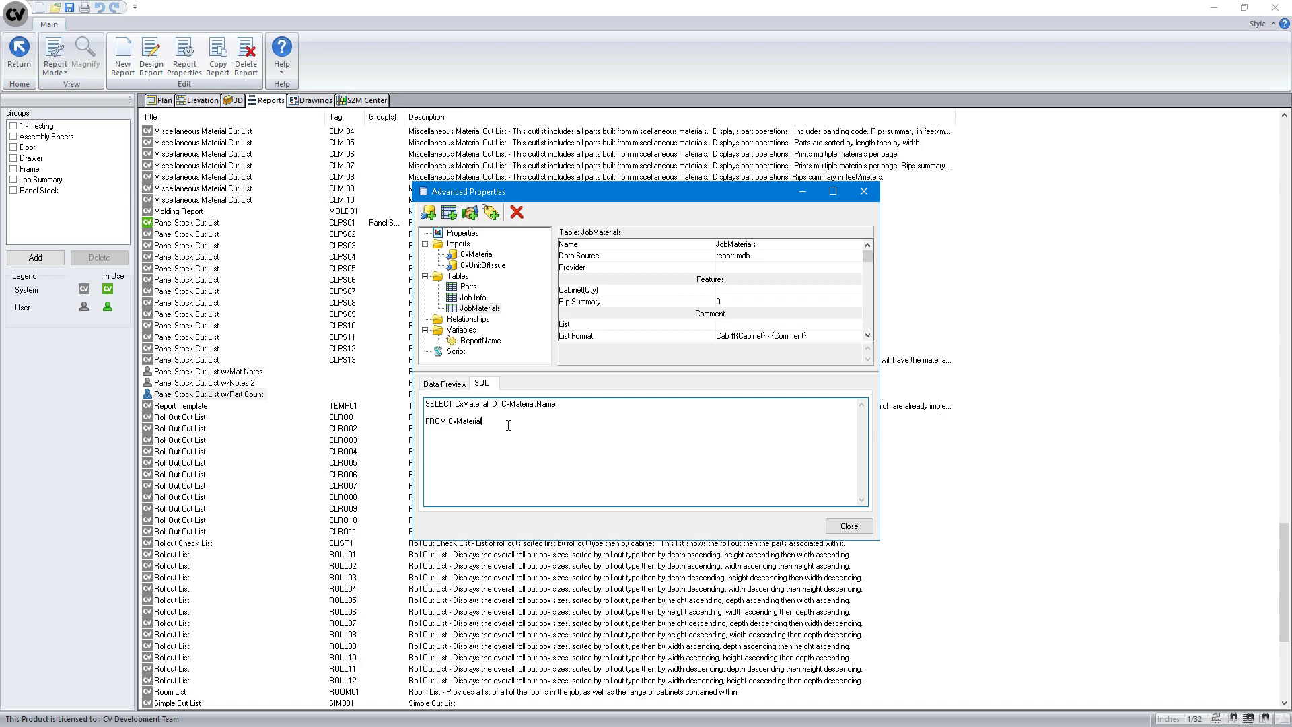
Append INNER JOIN Parts ON Parts.[Material ID] = CxMaterial.ID to the JobMaterials query.
{"action": "type", "text": "INNER JION"}
{"action": "key", "text": "BackSpace"}
{"action": "key", "text": "BackSpace"}
{"action": "key", "text": "BackSpace"}
{"action": "type", "text": "OIN Parts ON Parts.[Material ID] = CxMaterial."}
{"action": "left_click", "coordinate": [473, 310]}
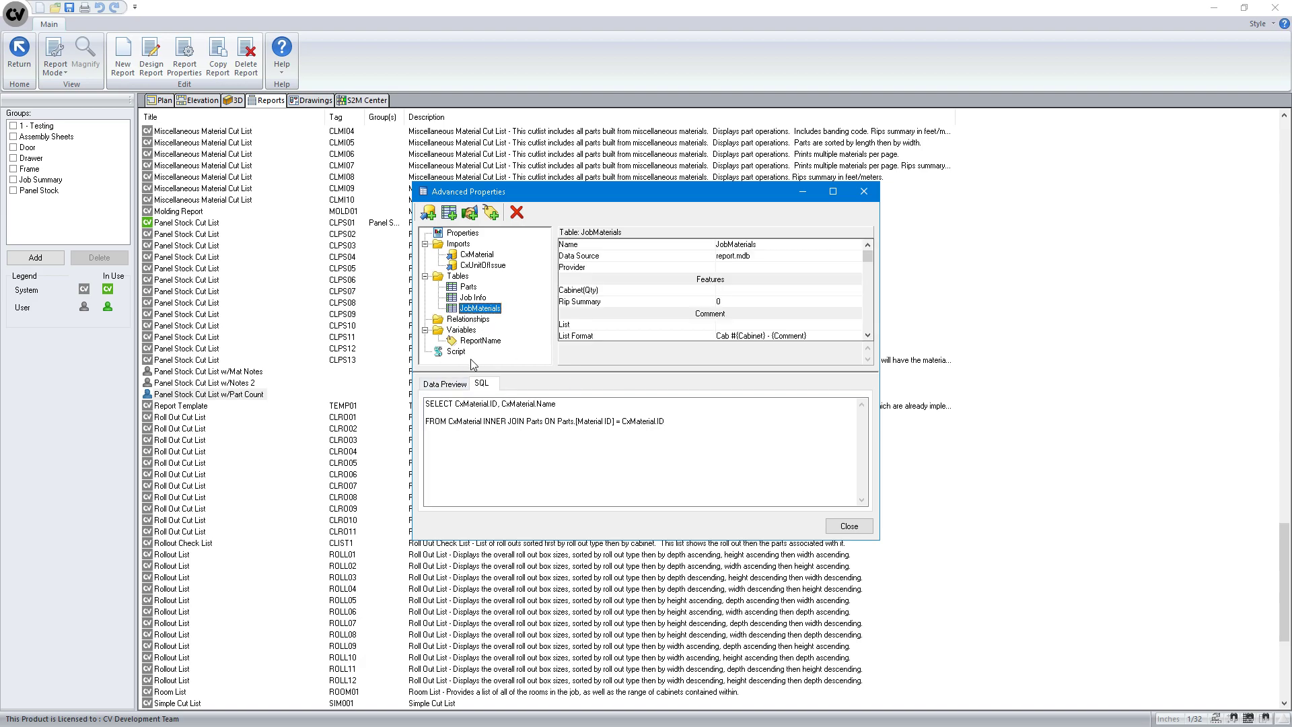
{"action": "left_click", "coordinate": [444, 385]}
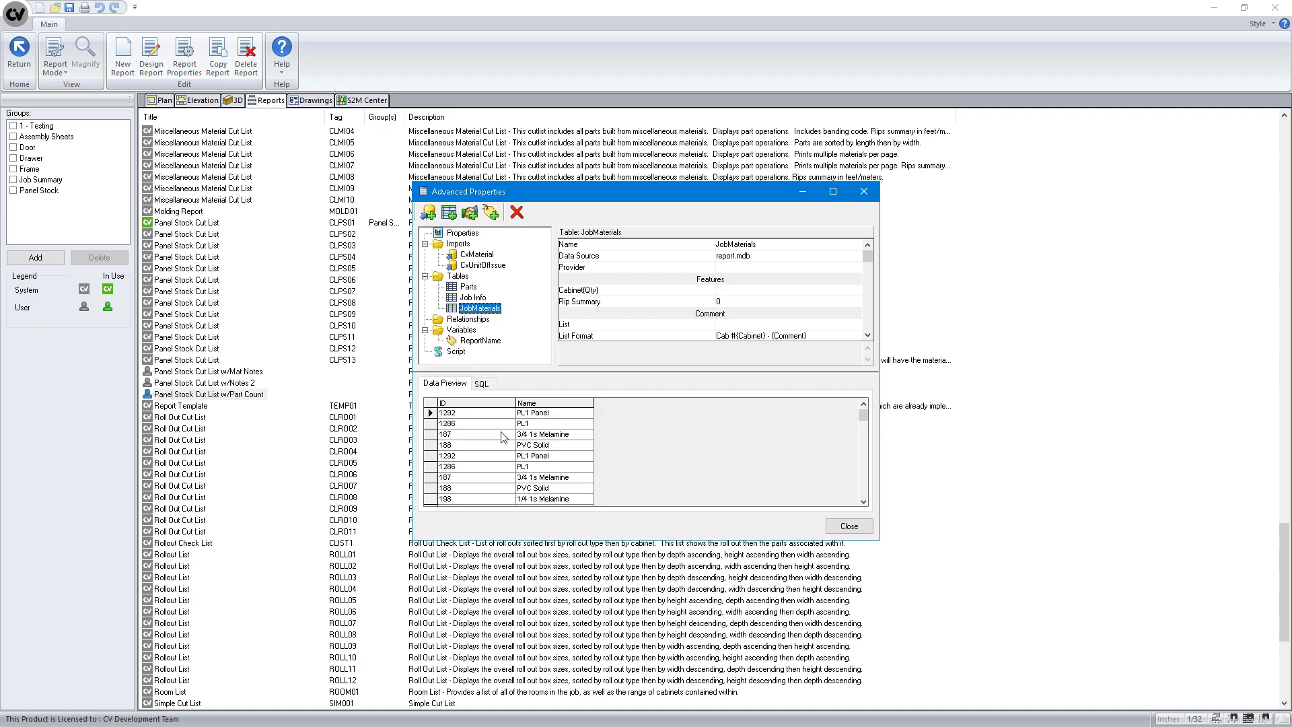
{"action": "left_click", "coordinate": [863, 502]}
{"action": "left_click", "coordinate": [864, 502]}
{"action": "left_click", "coordinate": [864, 501]}
{"action": "left_click", "coordinate": [864, 501]}
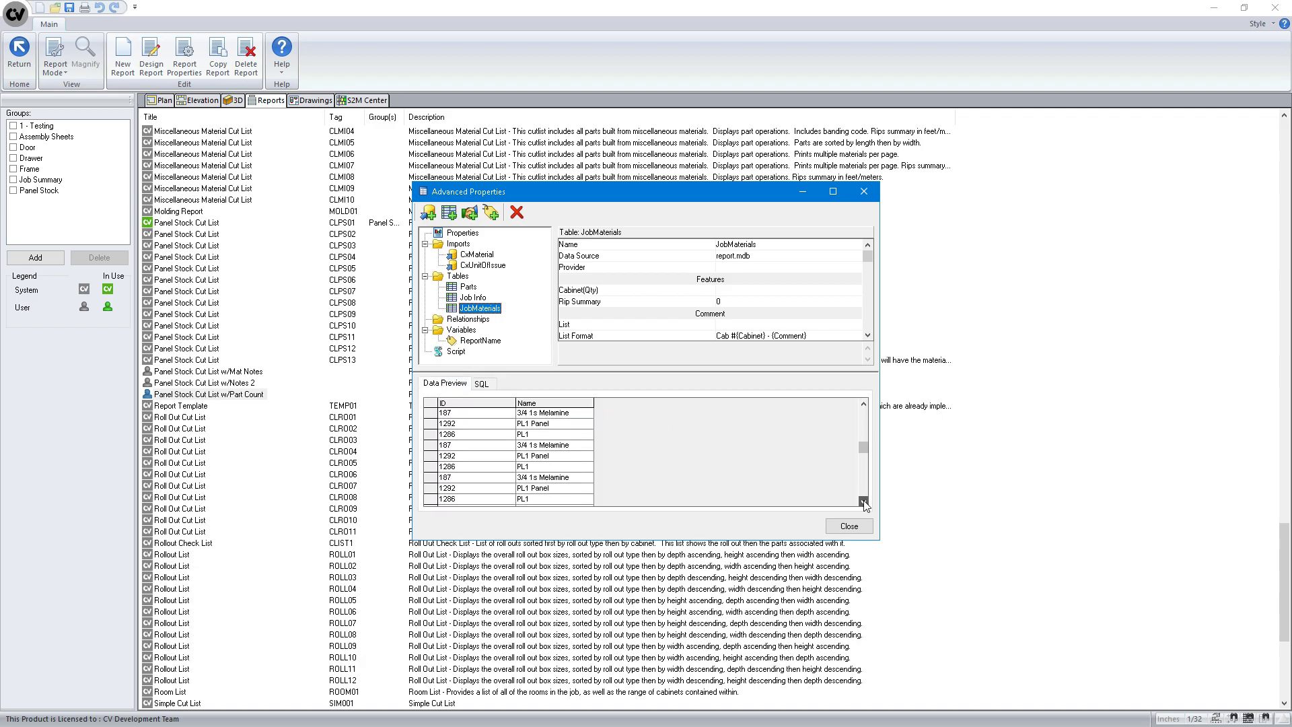
{"action": "left_click", "coordinate": [864, 501]}
{"action": "left_click", "coordinate": [863, 502]}
{"action": "left_click", "coordinate": [864, 502]}
{"action": "left_click", "coordinate": [863, 501]}
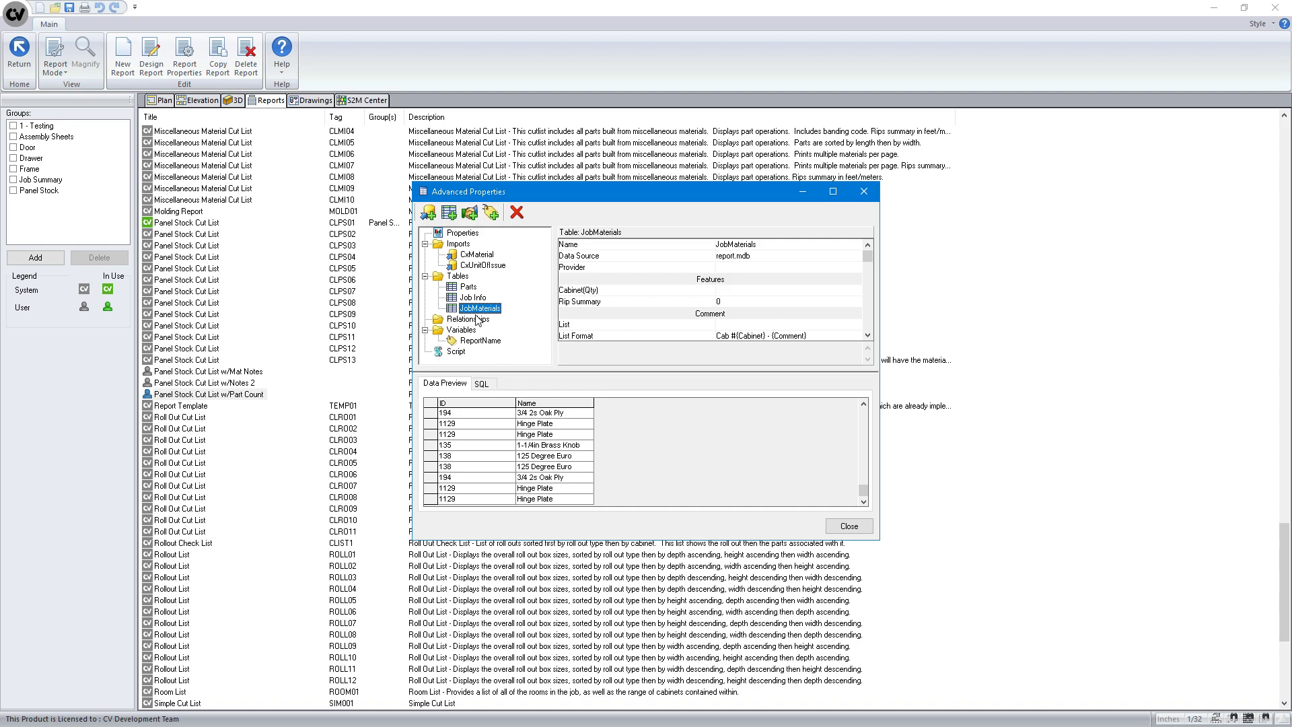
{"action": "left_click", "coordinate": [481, 385]}
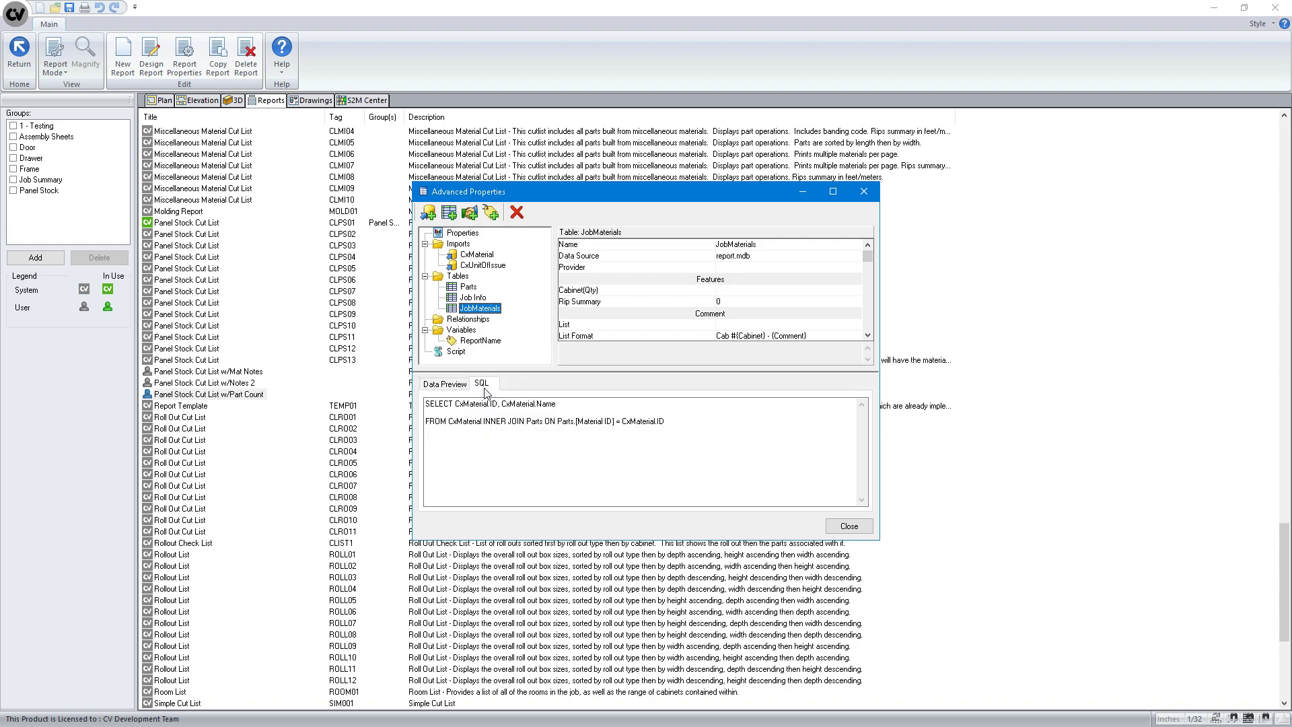
Add GROUP BY CxMaterial.ID, CxMaterial.Name to the JobMaterials query.
{"action": "left_click", "coordinate": [682, 422]}
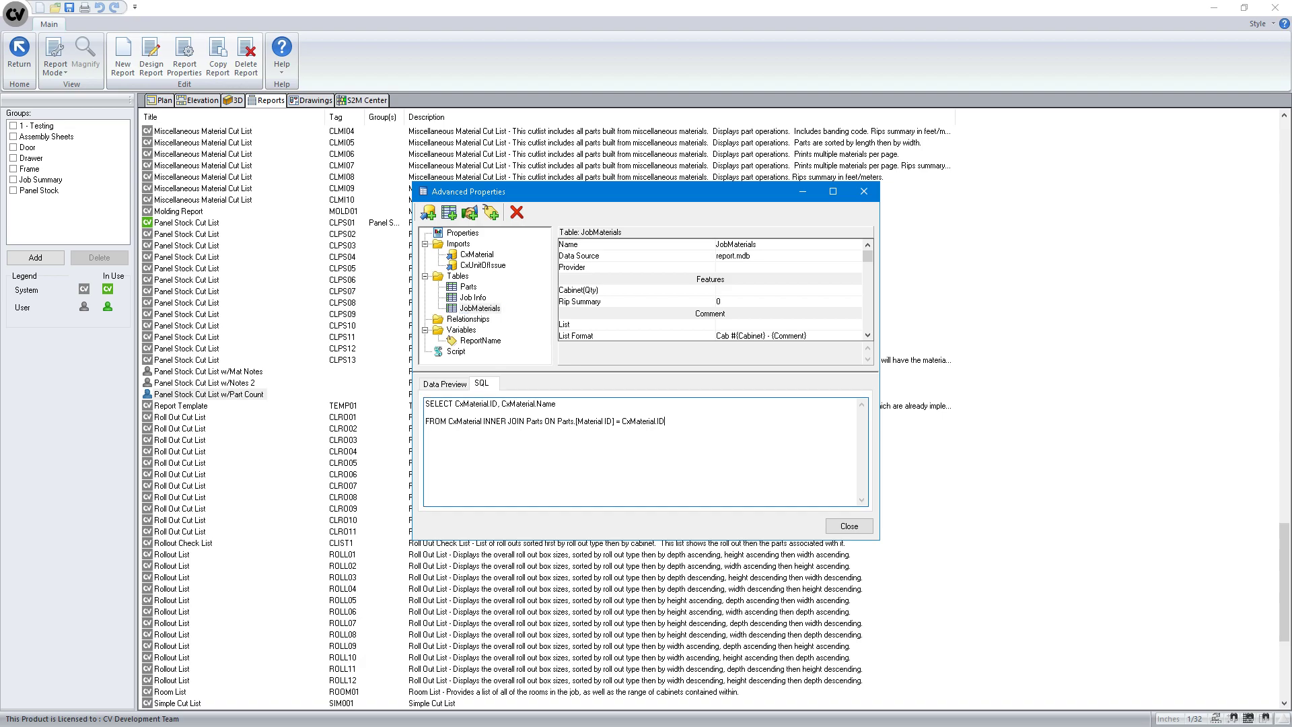
{"action": "type", "text": "GROUP BY"}
{"action": "type", "text": "CxMaterial.ID, CxMaterial.Name"}
Reselect JobMaterials and review the Data Preview listing each material once.
{"action": "left_click", "coordinate": [482, 310]}
{"action": "left_click", "coordinate": [447, 385]}
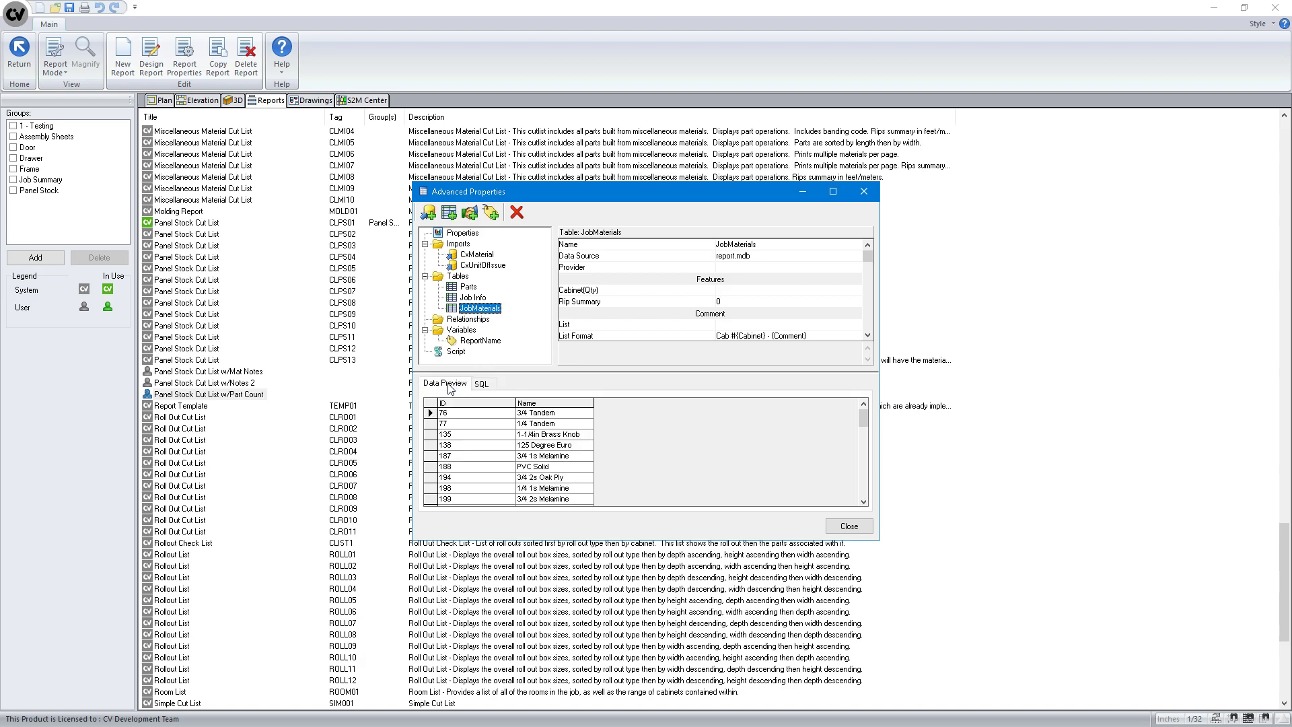
{"action": "left_click", "coordinate": [863, 502]}
{"action": "left_click", "coordinate": [863, 502]}
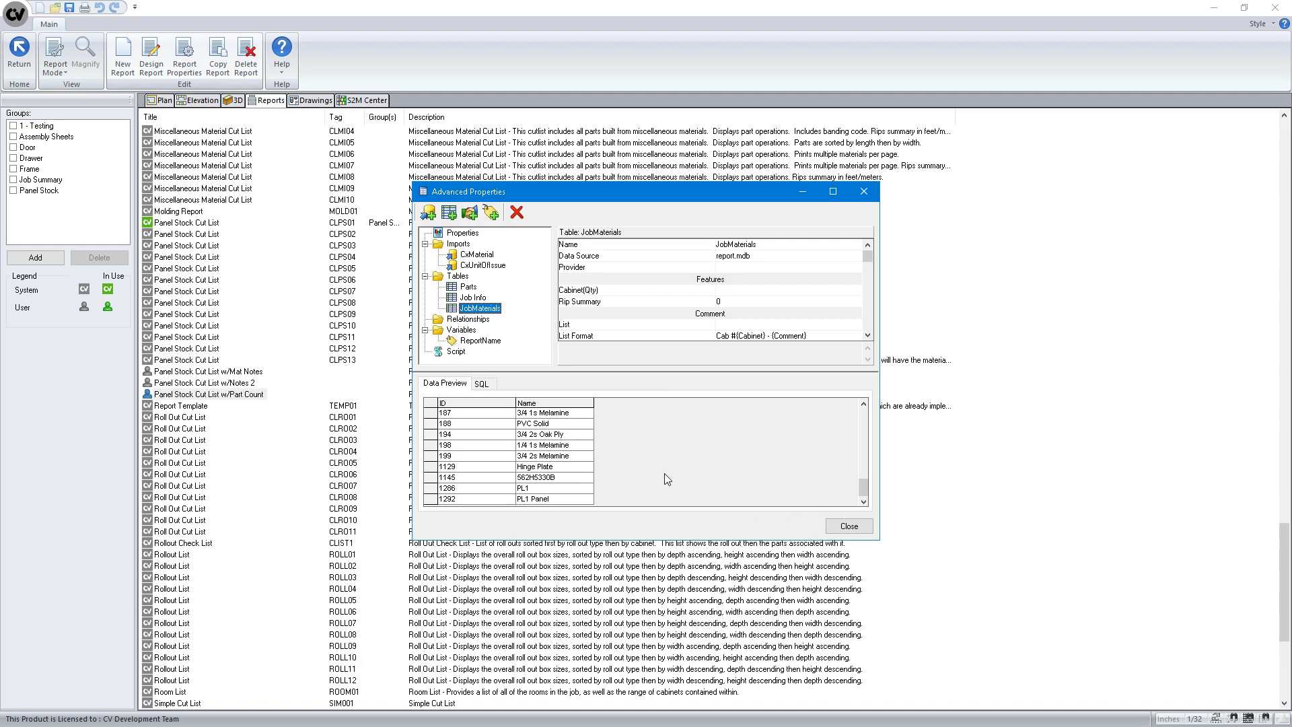
{"action": "left_click", "coordinate": [863, 405]}
{"action": "left_click", "coordinate": [863, 404]}
{"action": "left_click", "coordinate": [864, 405]}
{"action": "left_click", "coordinate": [864, 405]}
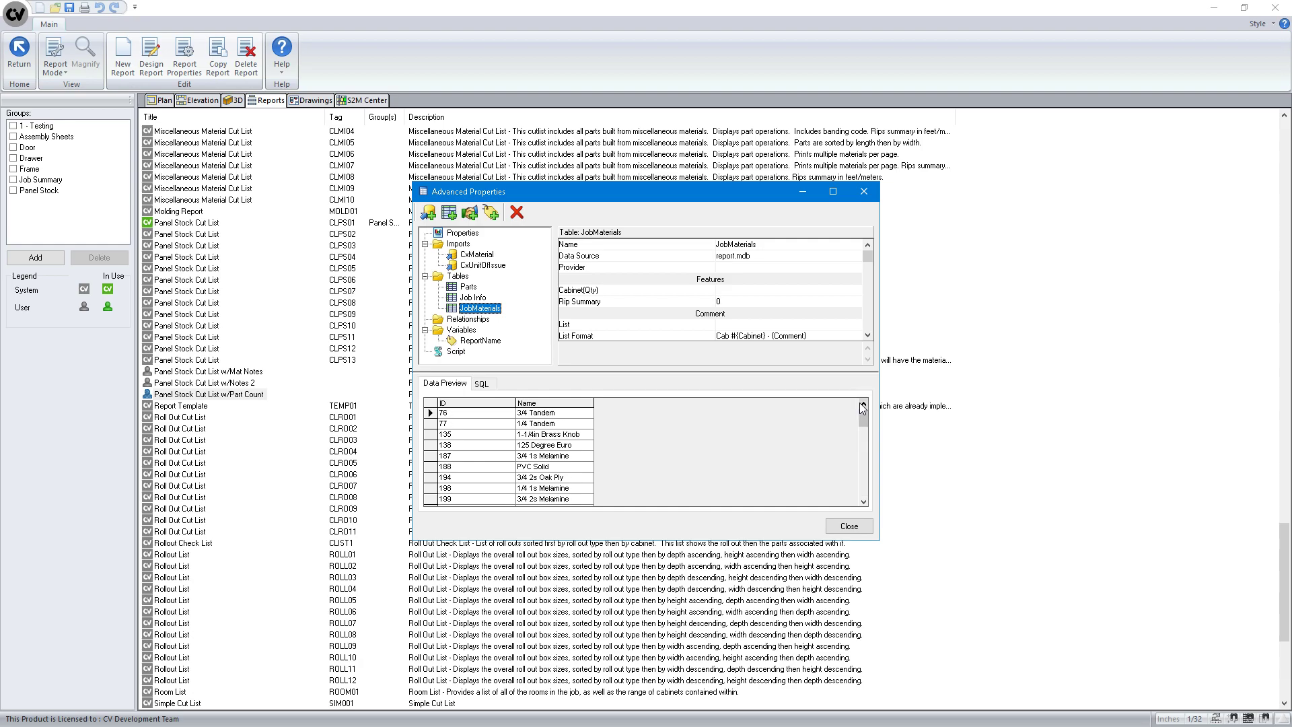
Add Count(Parts.[Part ID]) as PartCount to the JobMaterials SELECT line.
{"action": "left_click", "coordinate": [482, 383]}
{"action": "left_click", "coordinate": [550, 456]}
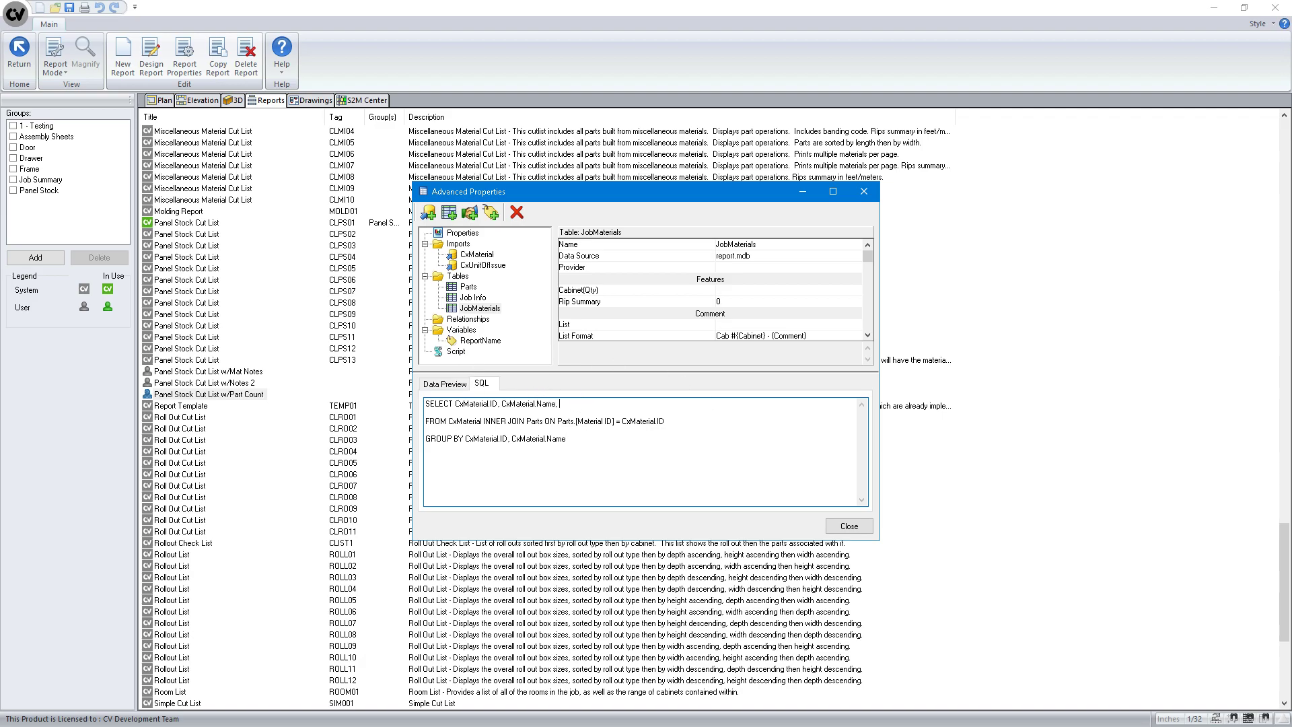
{"action": "type", "text": "ount("}
{"action": "type", "text": "Parts.[Part ID]) as PartCount"}
Reselect JobMaterials and review the per-material PartCount totals in Data Preview.
{"action": "left_click", "coordinate": [471, 308]}
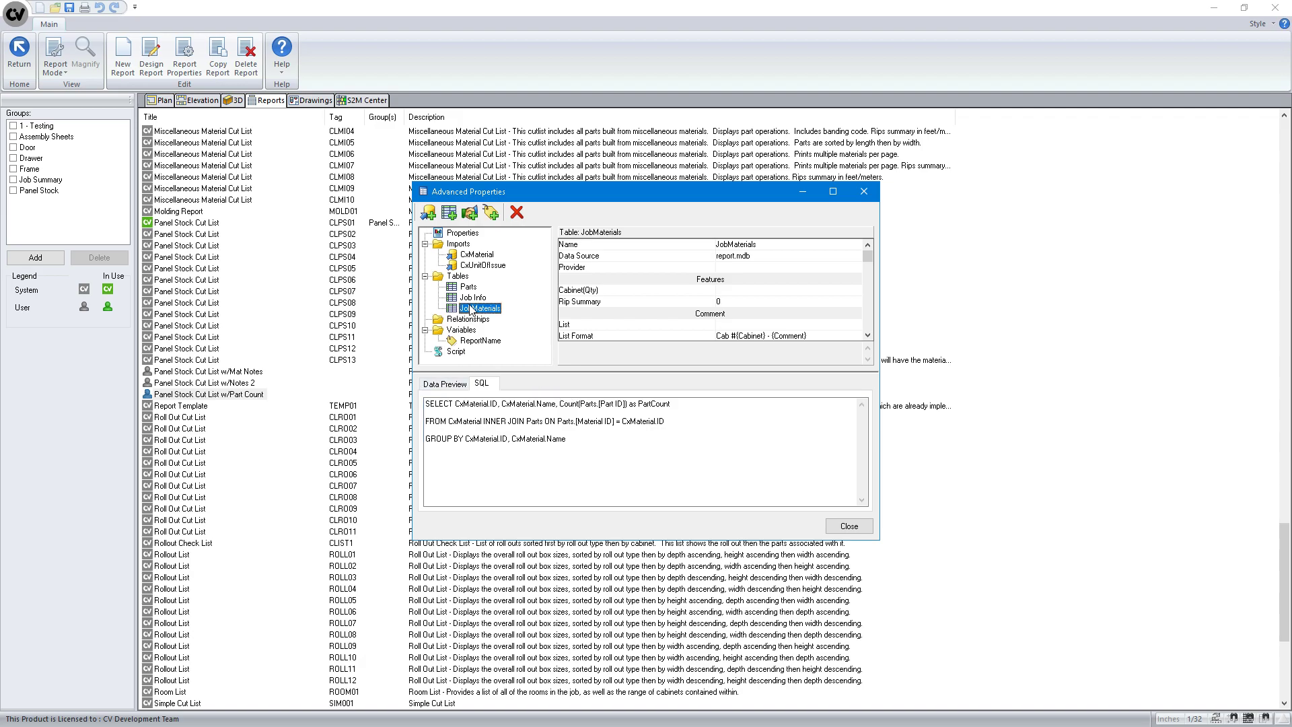
{"action": "left_click", "coordinate": [439, 384]}
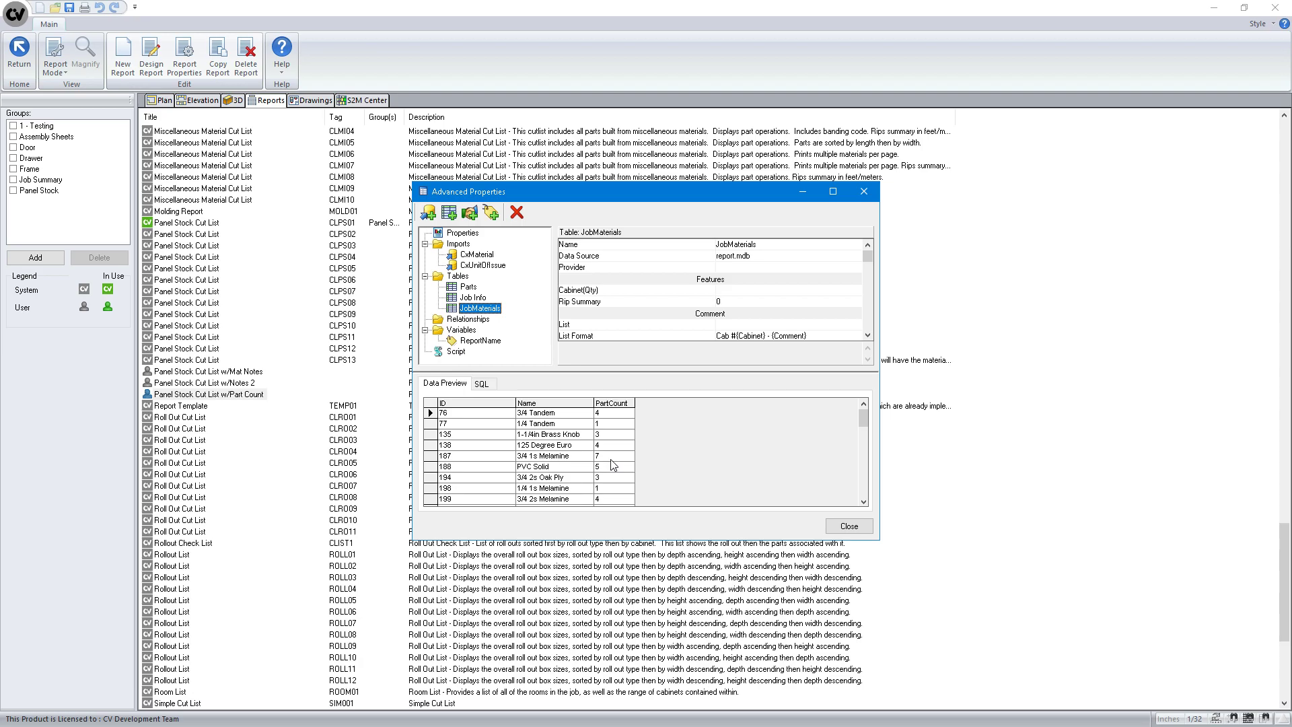
{"action": "left_click", "coordinate": [864, 502]}
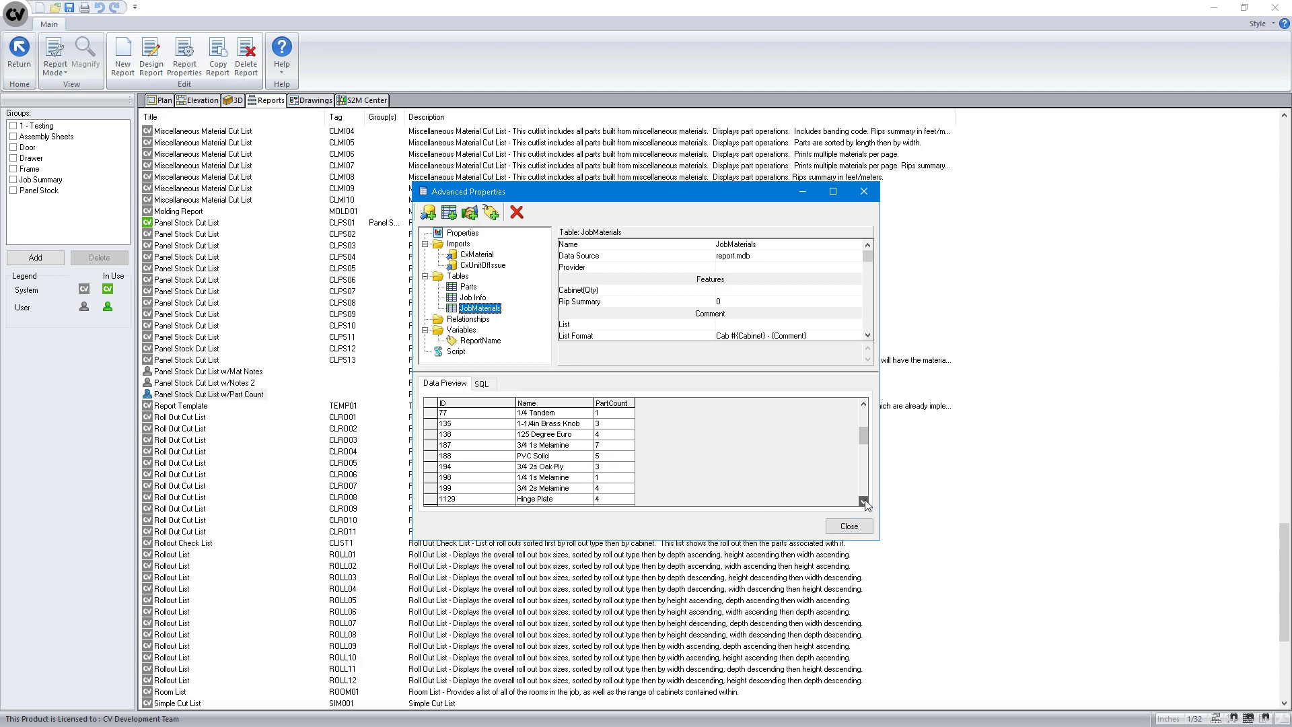
{"action": "left_click", "coordinate": [864, 502]}
{"action": "left_click", "coordinate": [865, 502]}
{"action": "left_click", "coordinate": [865, 502]}
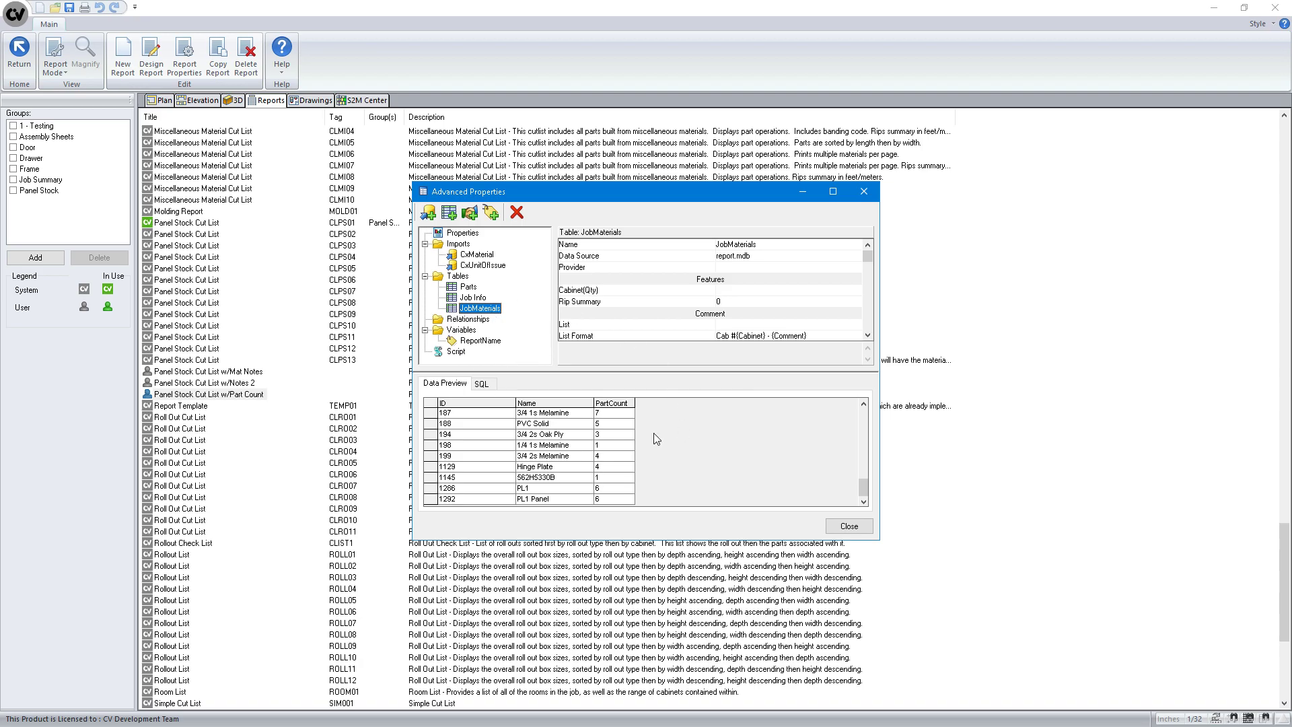
Scroll through the Parts table's Data Preview rows.
{"action": "left_click", "coordinate": [468, 288]}
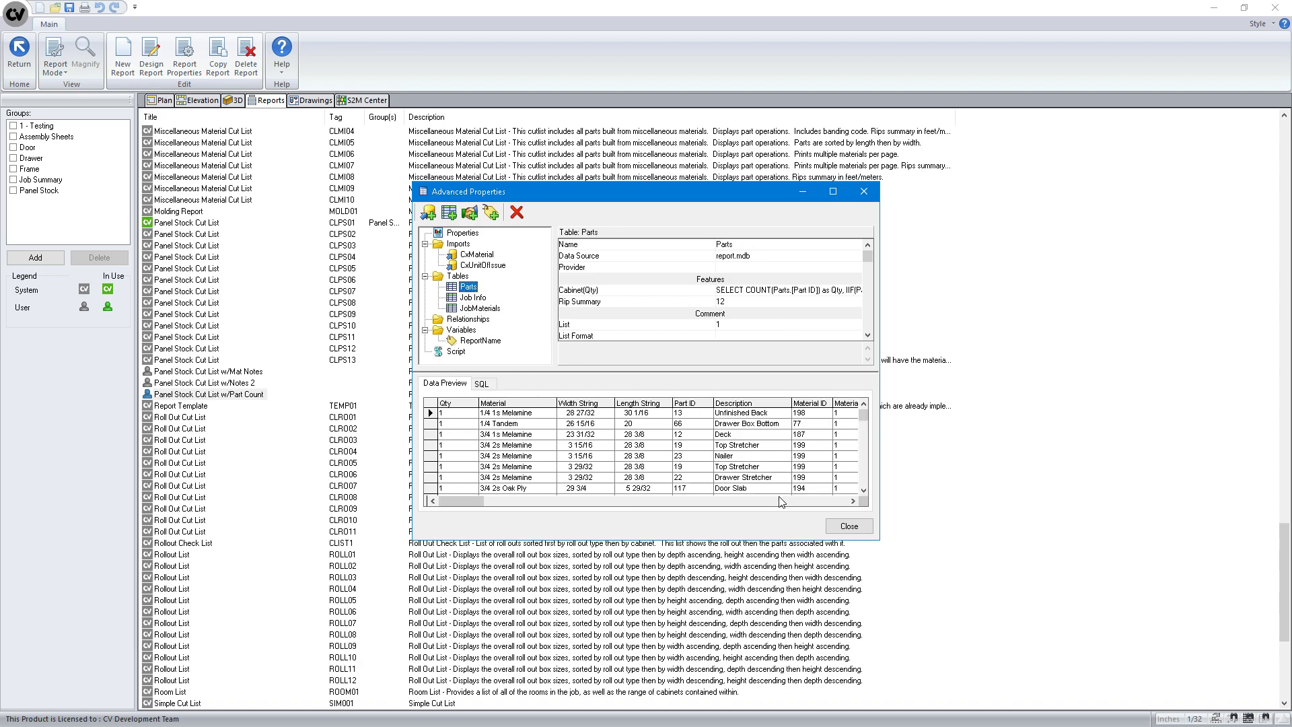
{"action": "left_click", "coordinate": [864, 491]}
{"action": "left_click", "coordinate": [864, 491]}
{"action": "left_click", "coordinate": [864, 491]}
{"action": "left_click", "coordinate": [864, 490]}
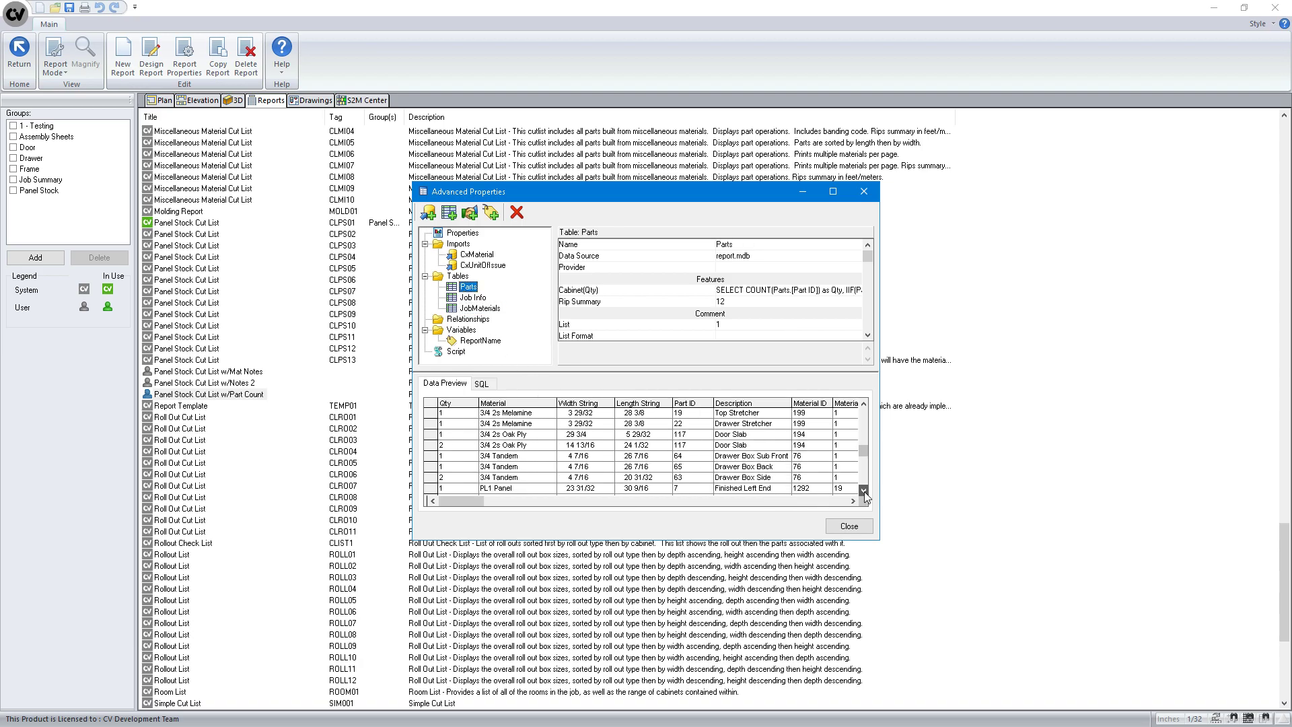
{"action": "left_click", "coordinate": [864, 491]}
{"action": "left_click", "coordinate": [864, 491]}
{"action": "left_click", "coordinate": [865, 491]}
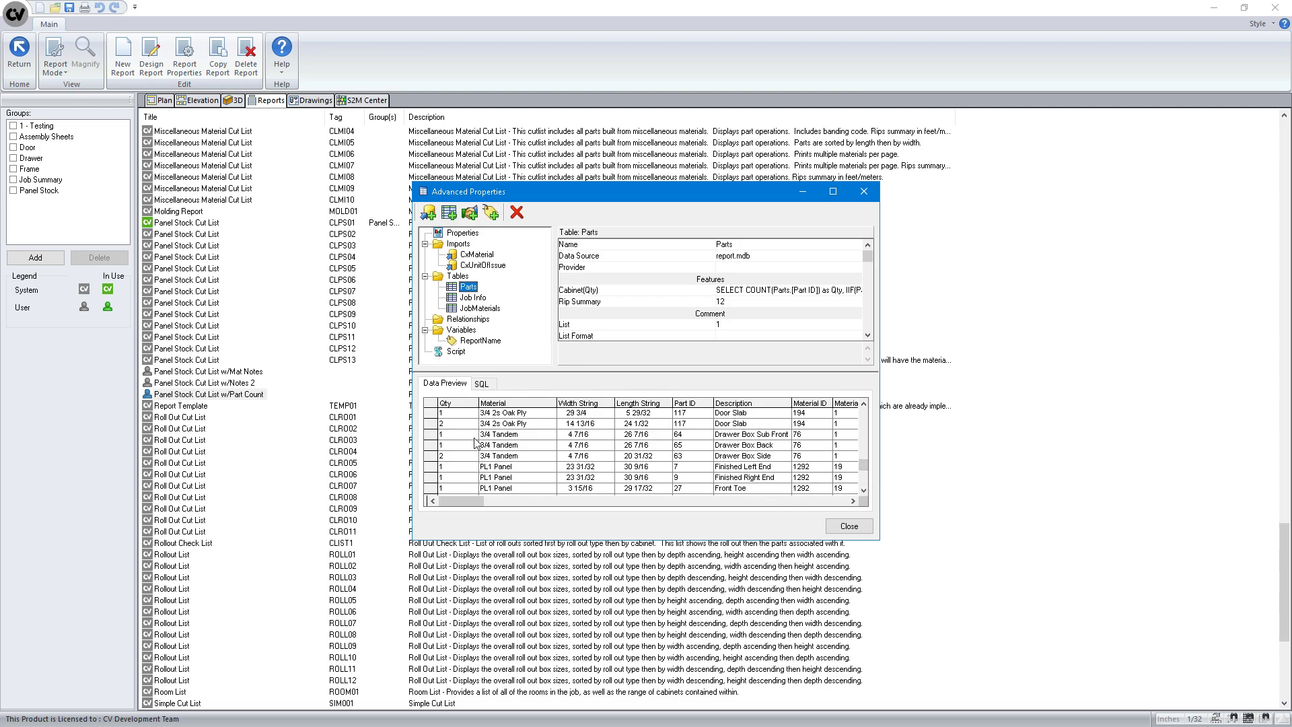
{"action": "left_click", "coordinate": [864, 491]}
{"action": "left_click", "coordinate": [864, 491]}
{"action": "left_click", "coordinate": [479, 308]}
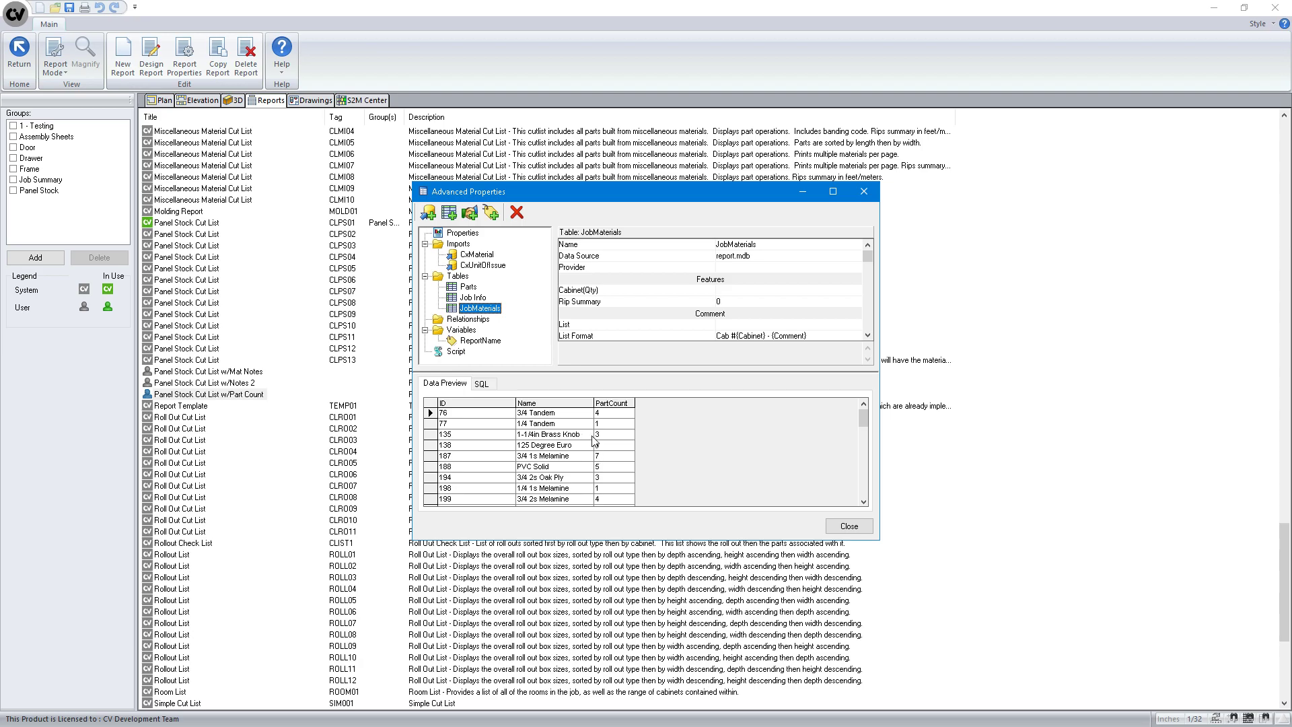
Check the Parts SQL WHERE clause filtering BuyOut=False and PartType=0.
{"action": "left_click", "coordinate": [471, 287]}
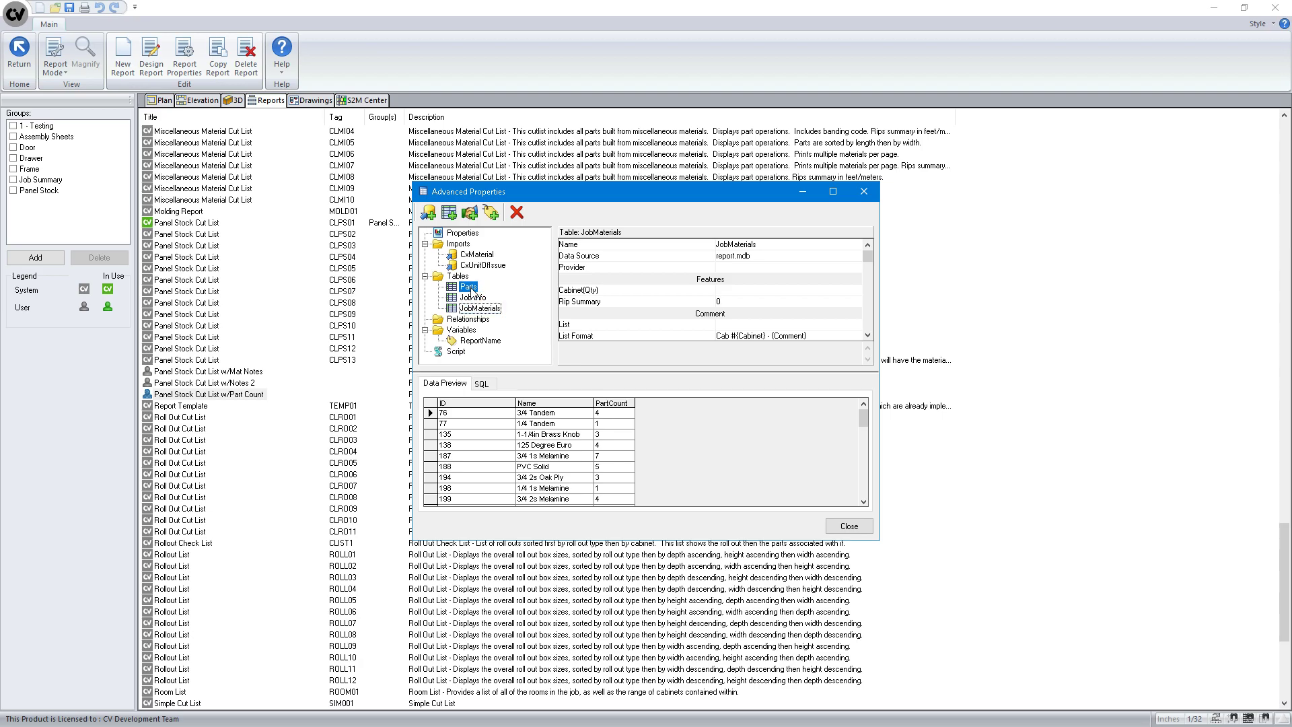
{"action": "left_click", "coordinate": [482, 383]}
{"action": "left_click_drag", "start_coordinate": [624, 455], "coordinate": [425, 457]}
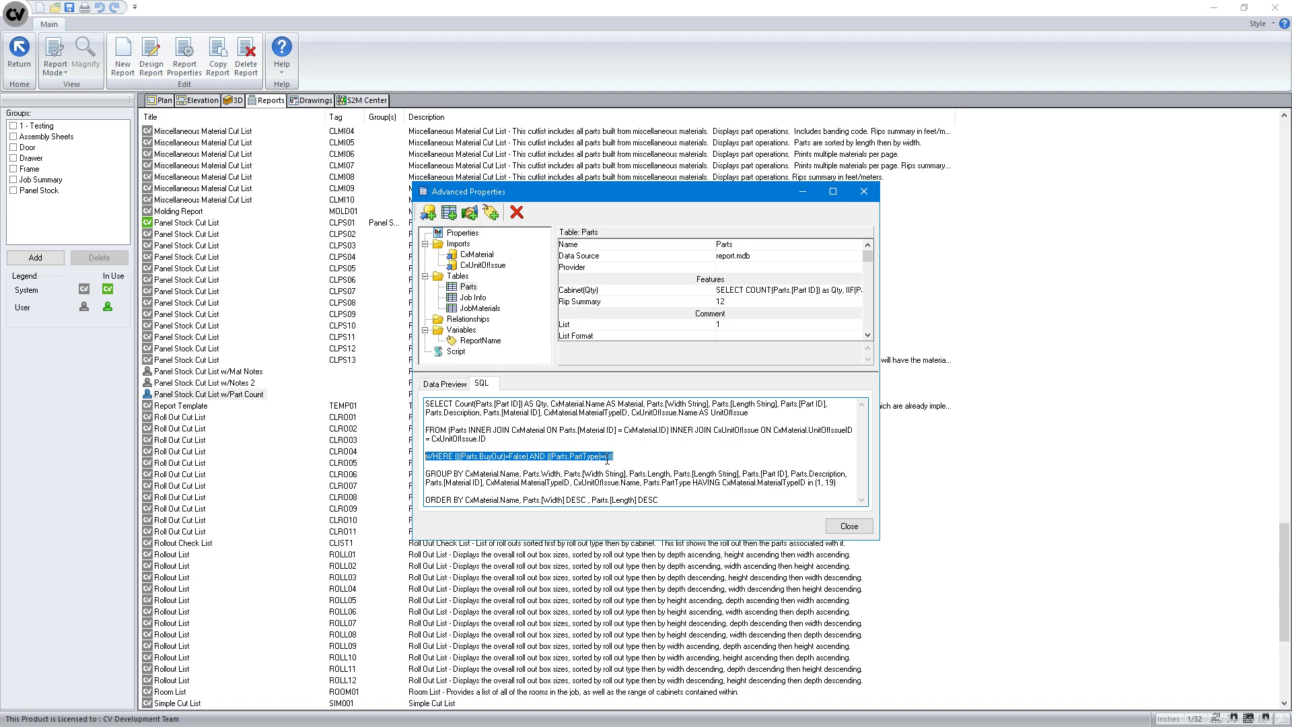
Add Parts.BuyOut and Parts.PartType to the JobMaterials GROUP BY and preview the split counts.
{"action": "left_click", "coordinate": [470, 309]}
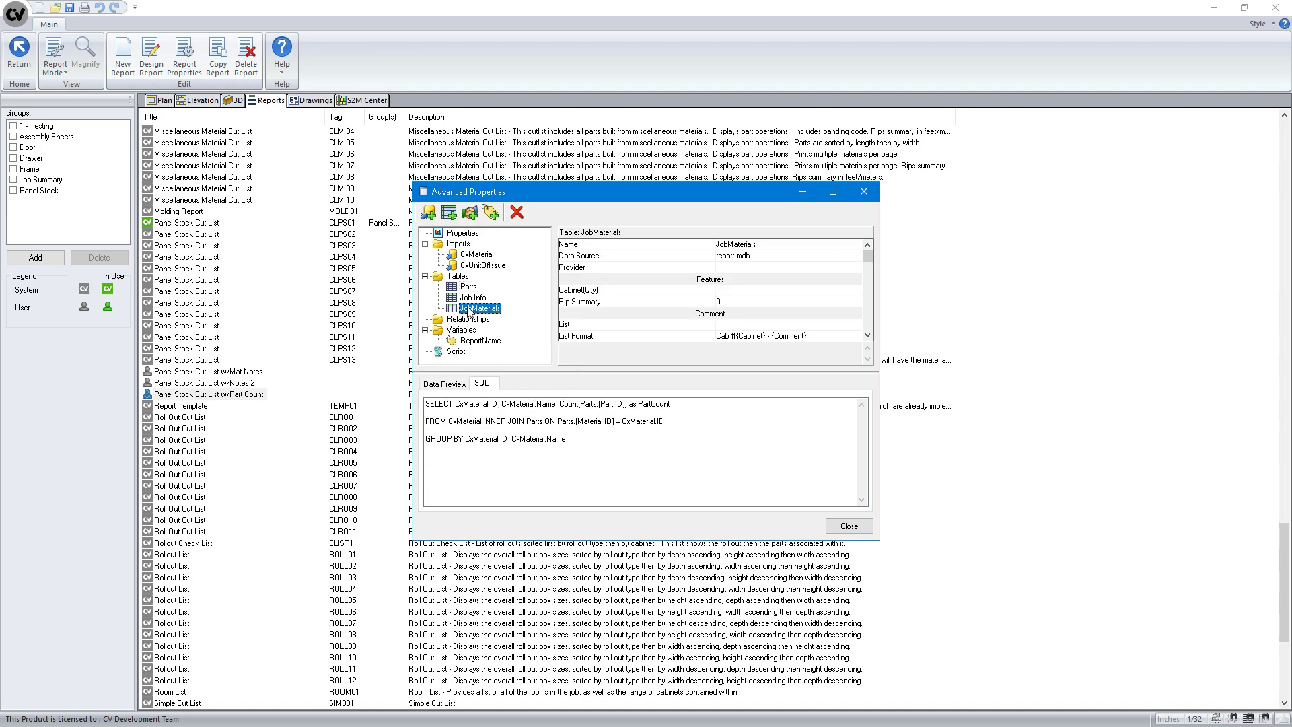
{"action": "left_click", "coordinate": [574, 442]}
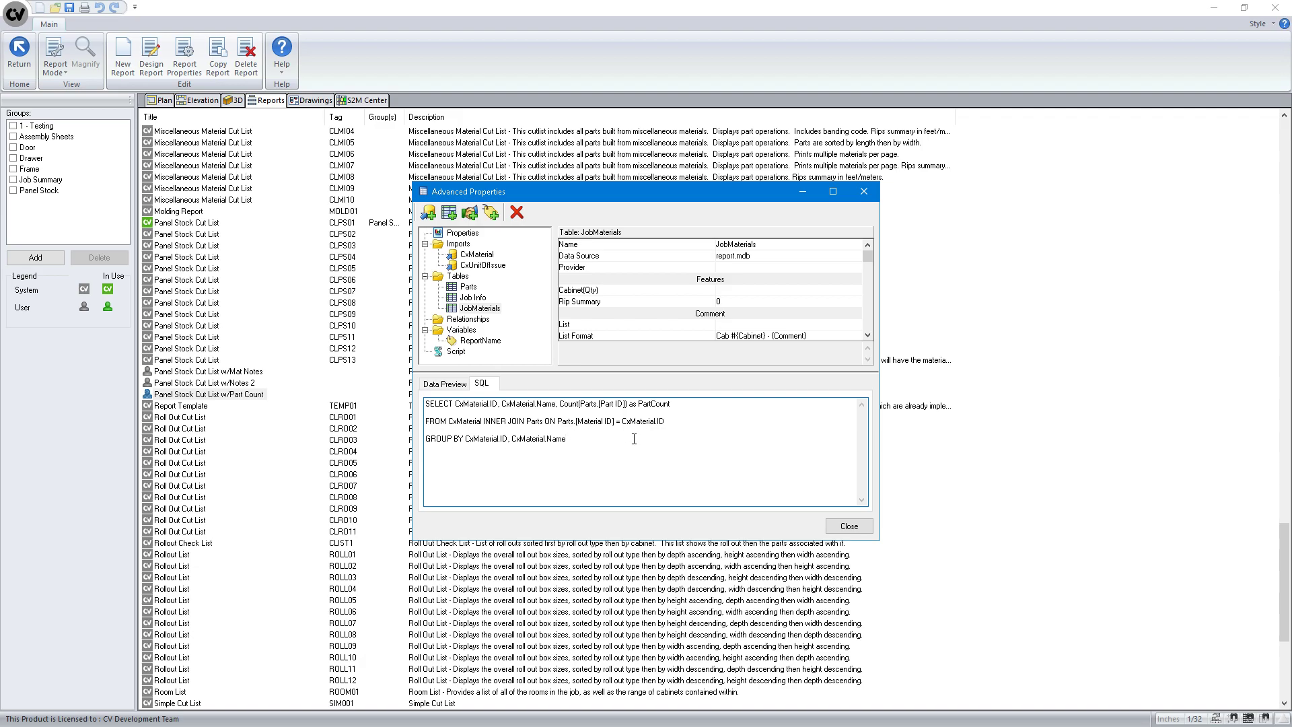
{"action": "type", "text": ", Parts"}
{"action": "key", "text": "BackSpace"}
{"action": "type", "text": "BuyOut, Parts.PartType"}
{"action": "left_click", "coordinate": [479, 309]}
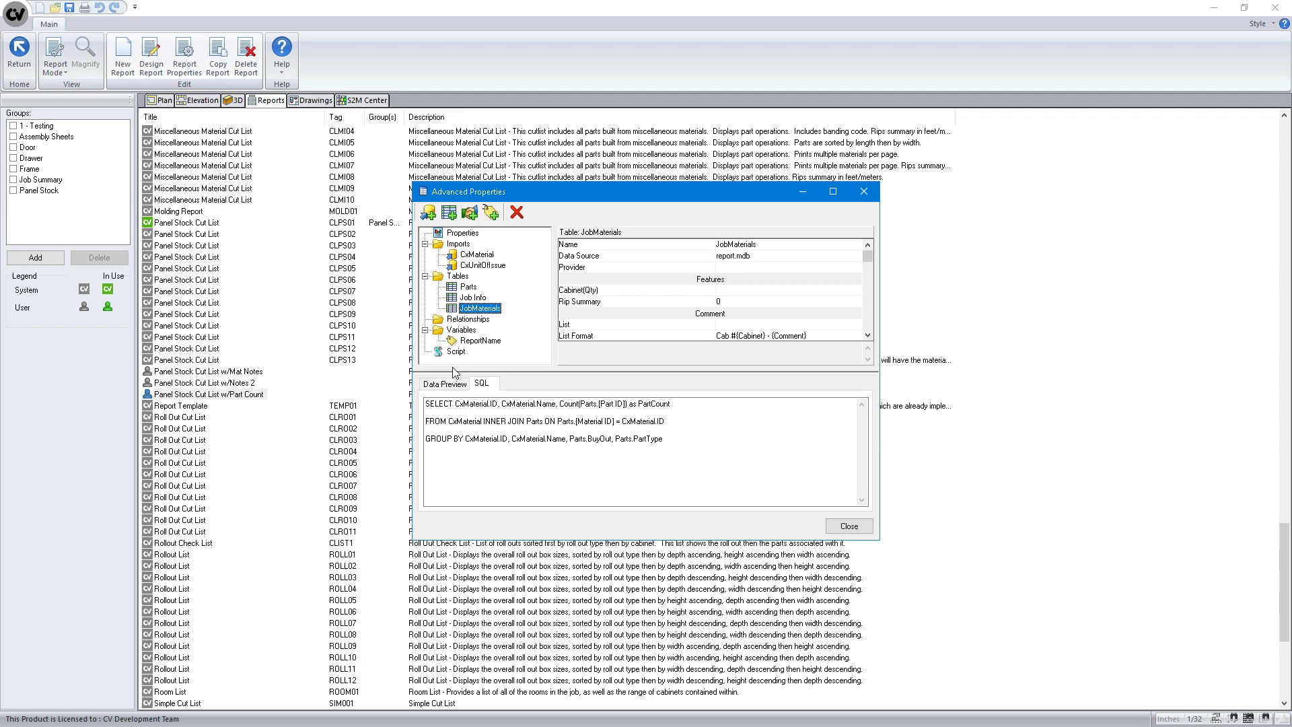
{"action": "left_click", "coordinate": [444, 385]}
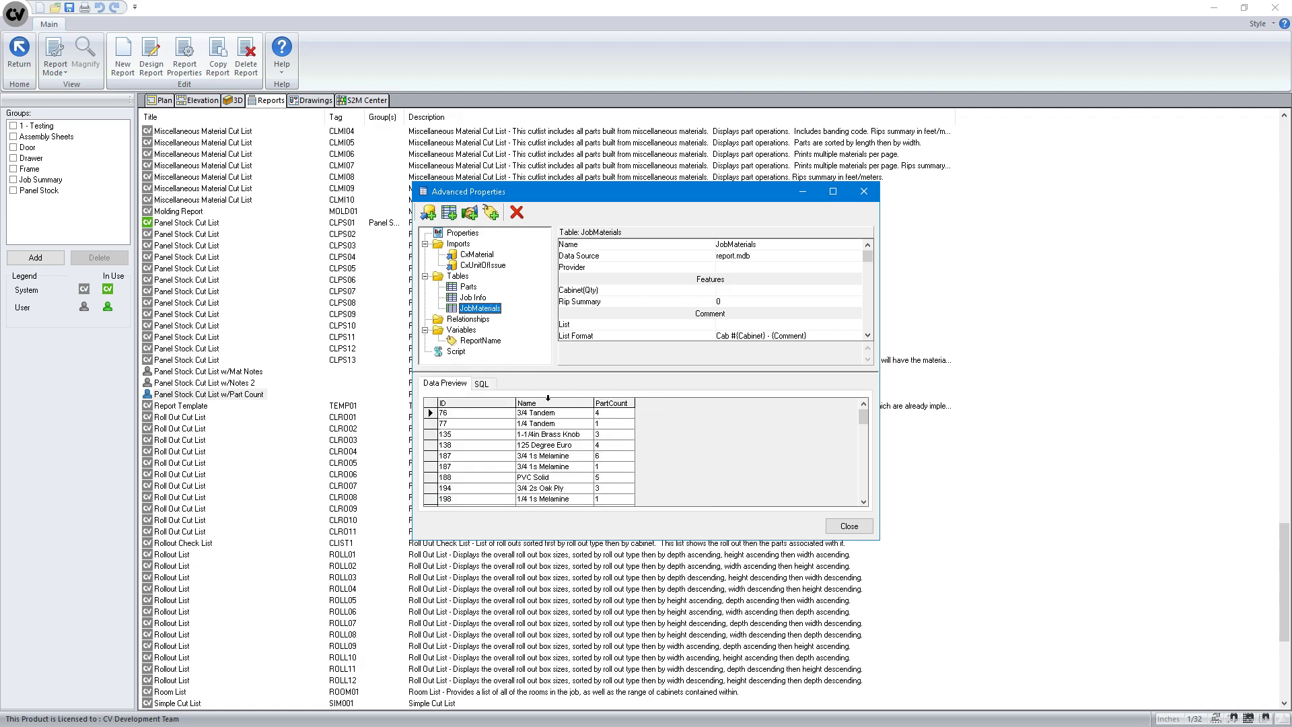
Look up the material type filter field in the Parts table's SQL.
{"action": "left_click", "coordinate": [468, 287]}
{"action": "left_click", "coordinate": [482, 384]}
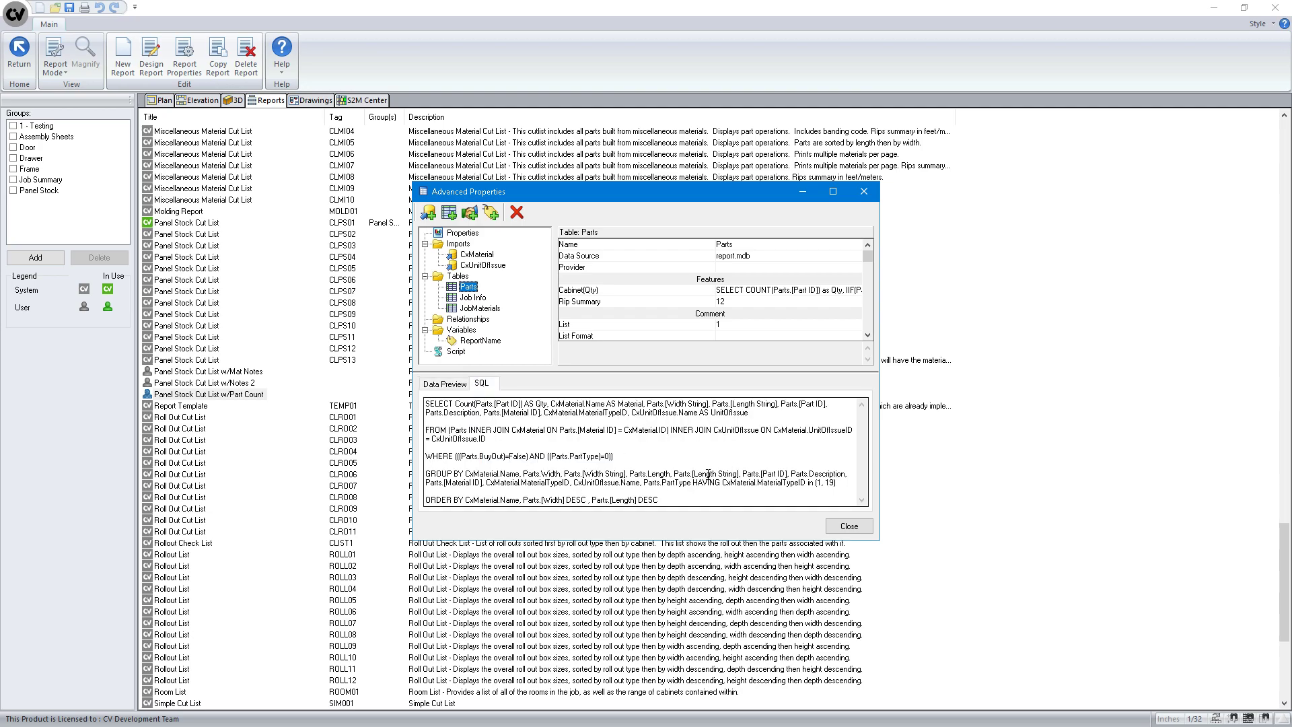
{"action": "left_click_drag", "start_coordinate": [693, 482], "coordinate": [836, 485]}
{"action": "left_click", "coordinate": [712, 493]}
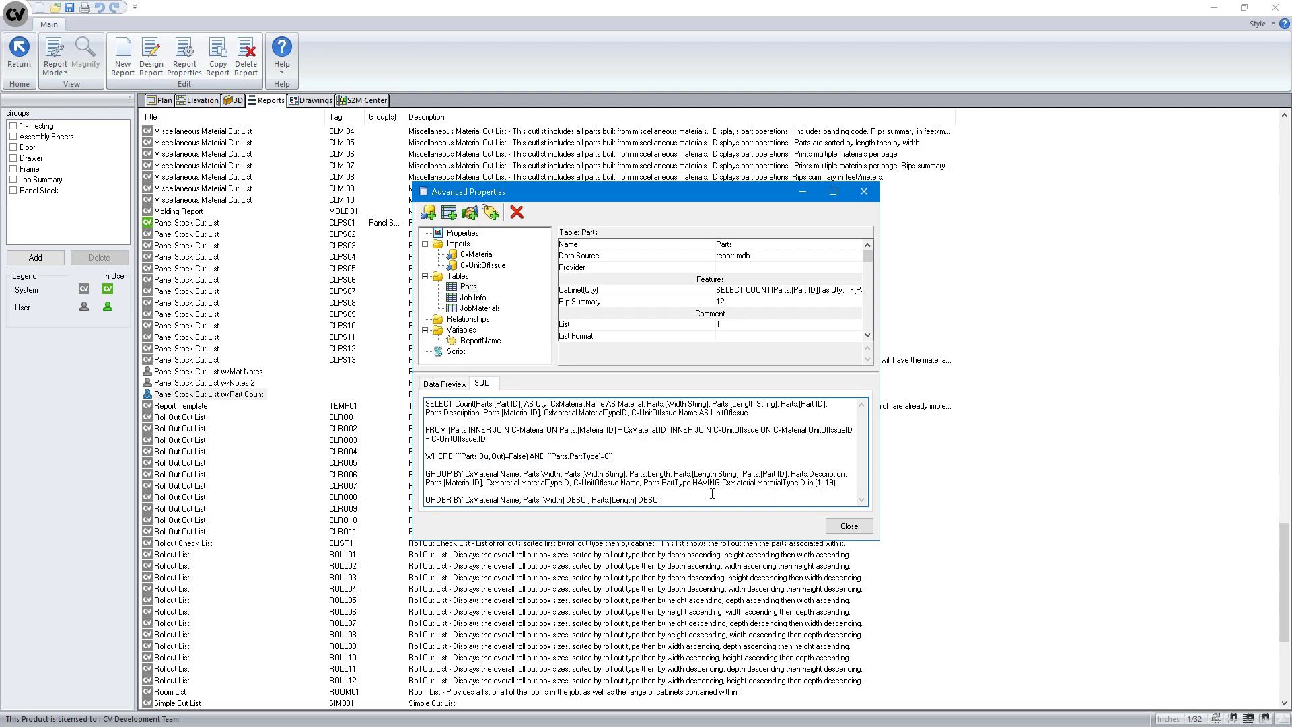
{"action": "left_click_drag", "start_coordinate": [721, 483], "coordinate": [805, 484]}
Append CxMaterial.MaterialTypeID to the JobMaterials GROUP BY clause.
{"action": "left_click", "coordinate": [478, 308]}
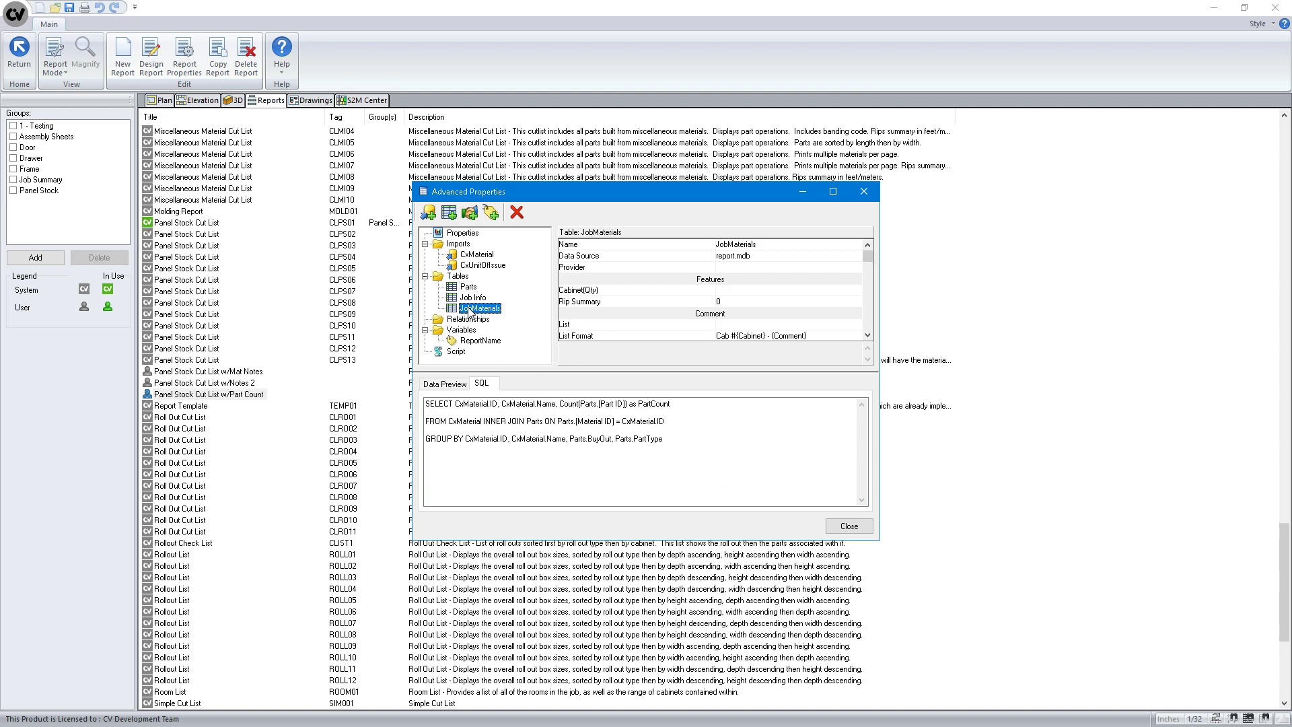
{"action": "left_click", "coordinate": [694, 443]}
{"action": "type", "text": ", CxMaterialTyp"}
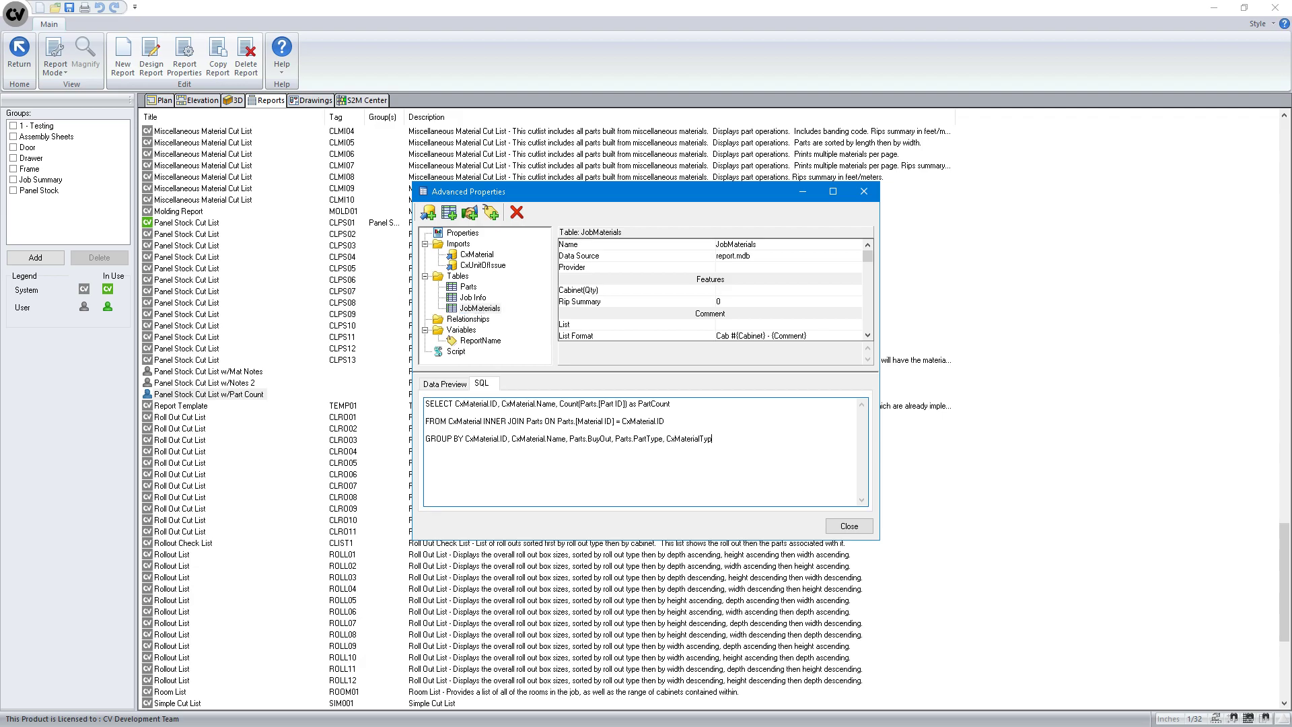
{"action": "key", "text": "BackSpace"}
{"action": "key", "text": "BackSpace"}
{"action": "key", "text": "BackSpace"}
{"action": "key", "text": "BackSpace"}
{"action": "type", "text": "MaterialTypeID"}
Begin a HAVING clause: BuyOut = False AND PartType = 0 AND MaterialTypeID in (1, 19).
{"action": "type", "text": "HAVIGN"}
{"action": "key", "text": "BackSpace"}
{"action": "type", "text": "NG"}
{"action": "type", "text": " Parts."}
{"action": "type", "text": "Buyout"}
{"action": "type", "text": "Out = Fa"}
{"action": "type", "text": "lse"}
{"action": "type", "text": " AND"}
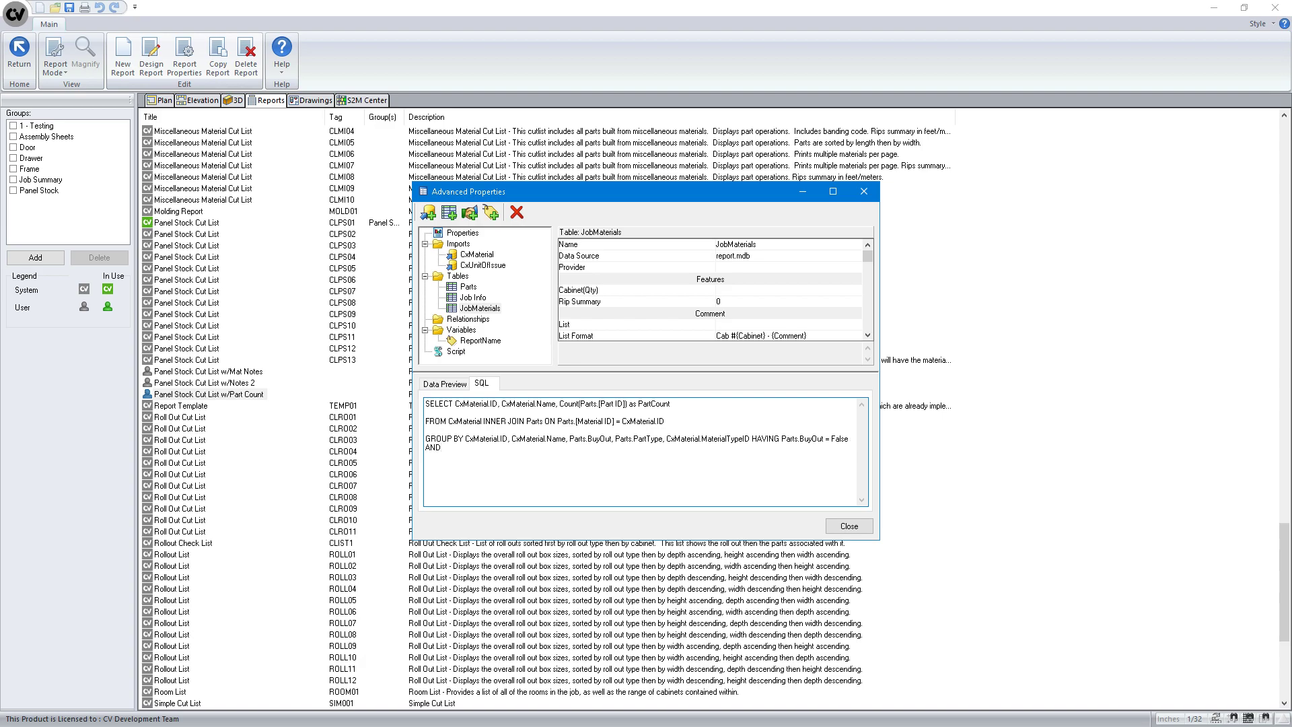
{"action": "type", "text": " Parts.PartType = 0 AND CxMaterial.MaterialTypeID in (1, 19"}
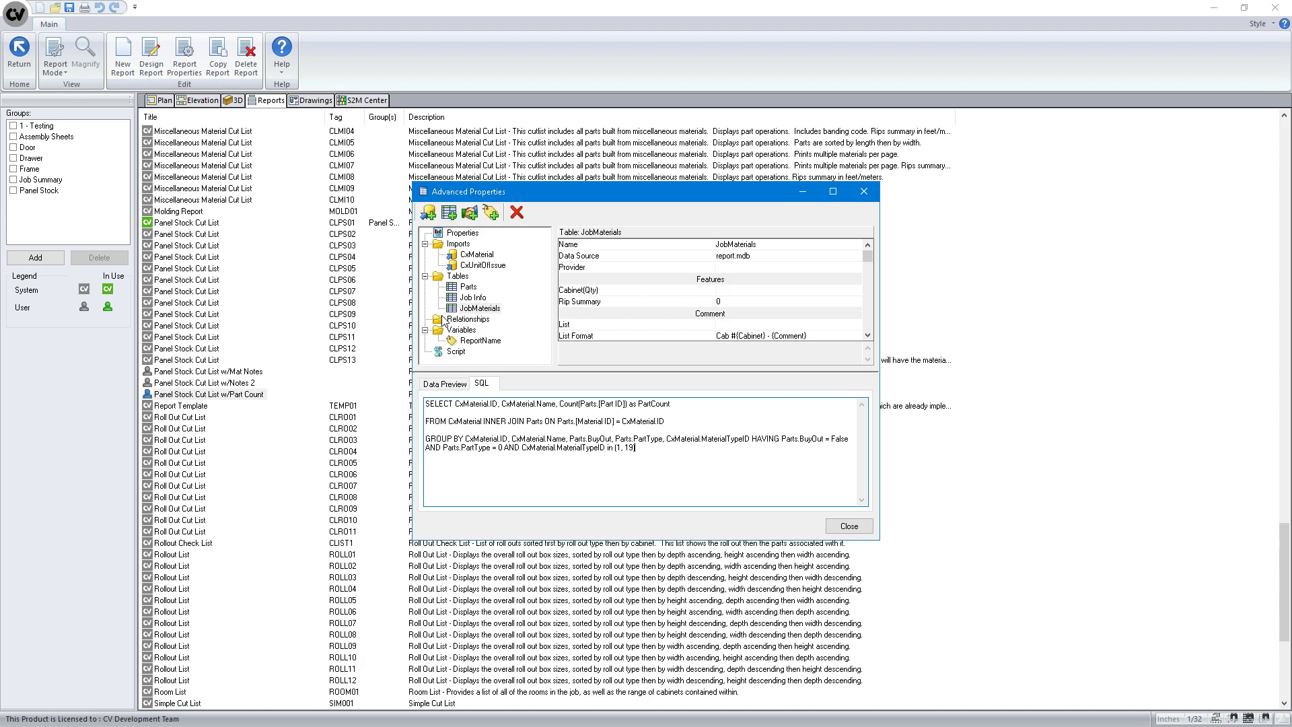
{"action": "left_click", "coordinate": [455, 309]}
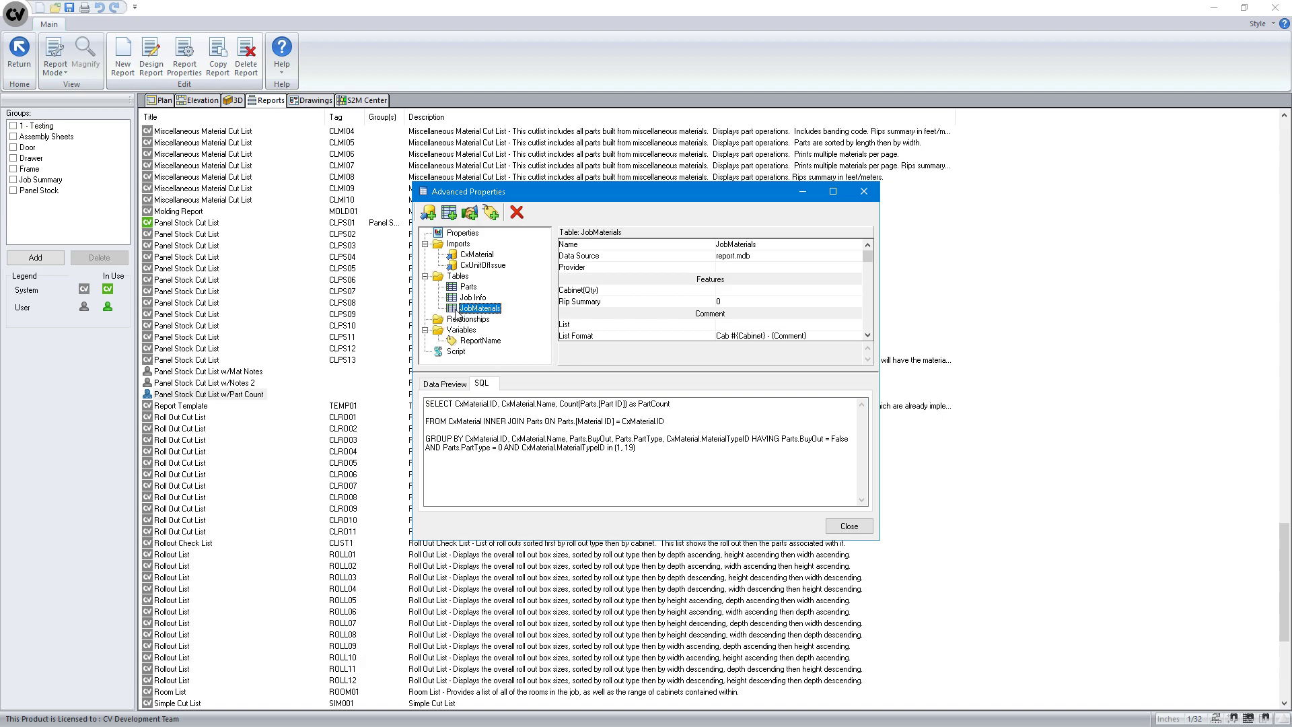
{"action": "left_click", "coordinate": [453, 384]}
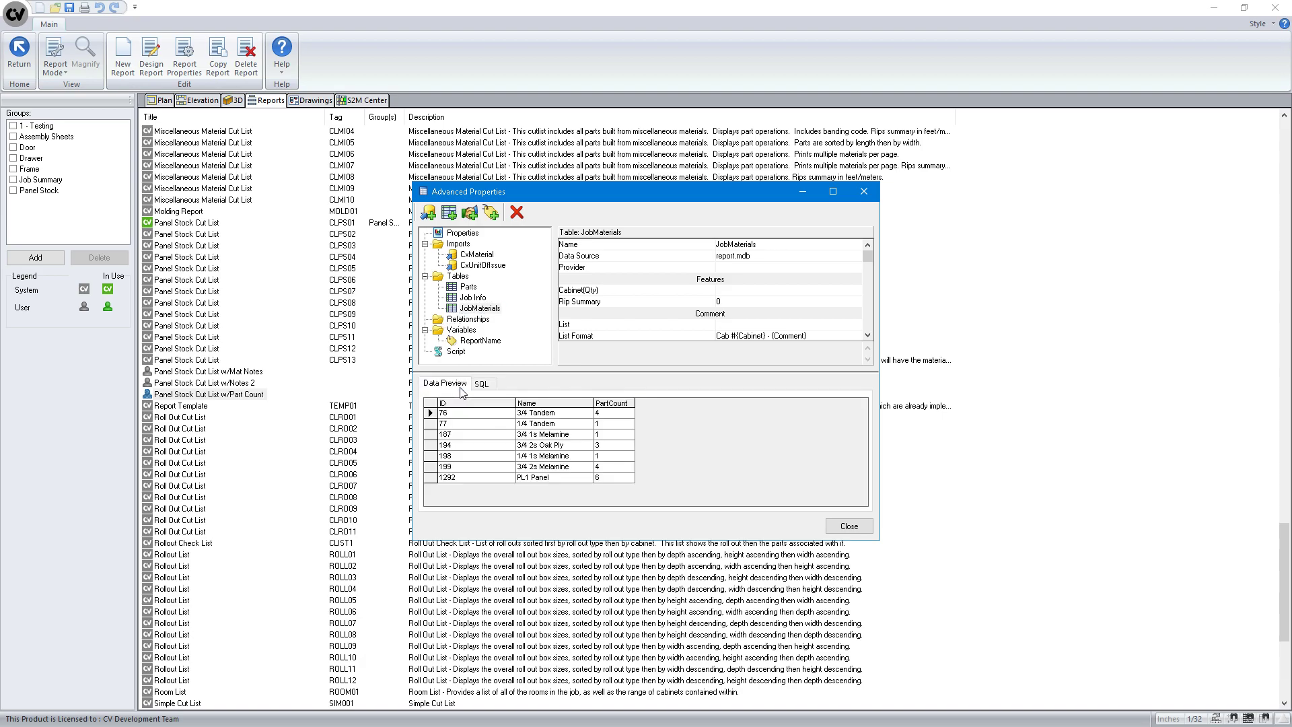
{"action": "left_click", "coordinate": [467, 287]}
{"action": "left_click", "coordinate": [481, 383]}
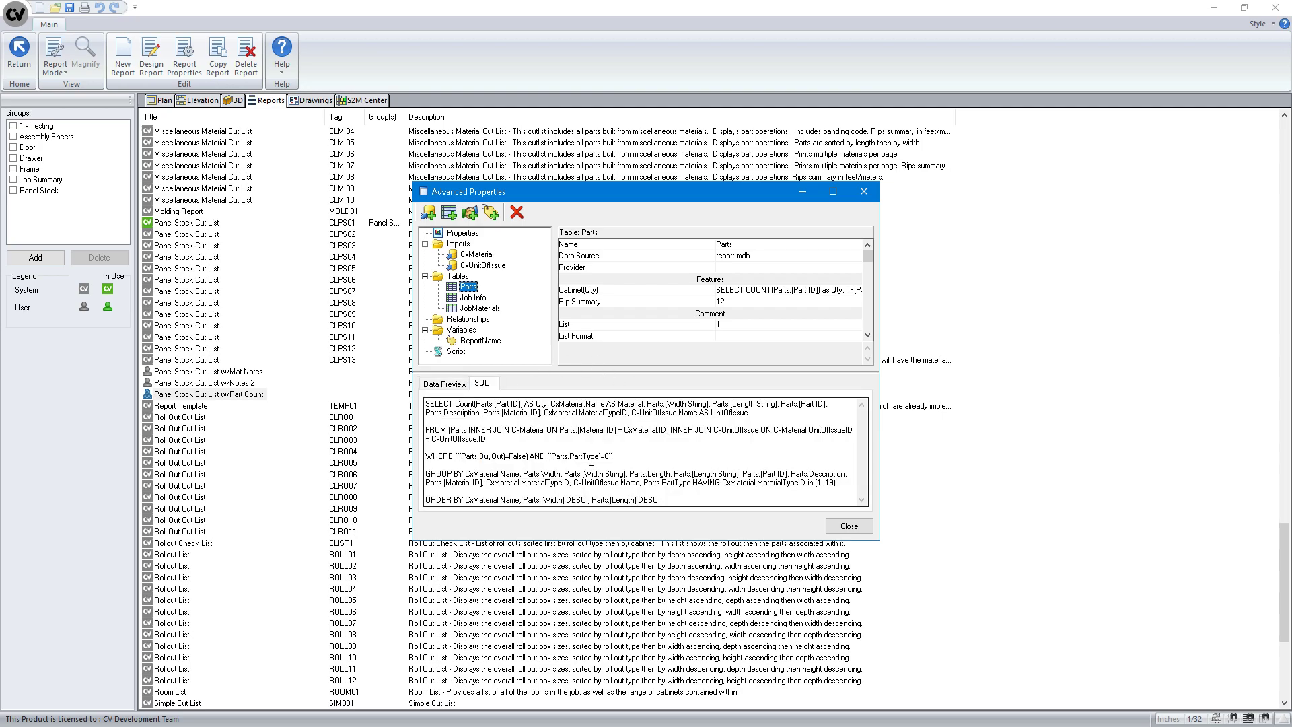
{"action": "left_click", "coordinate": [465, 309]}
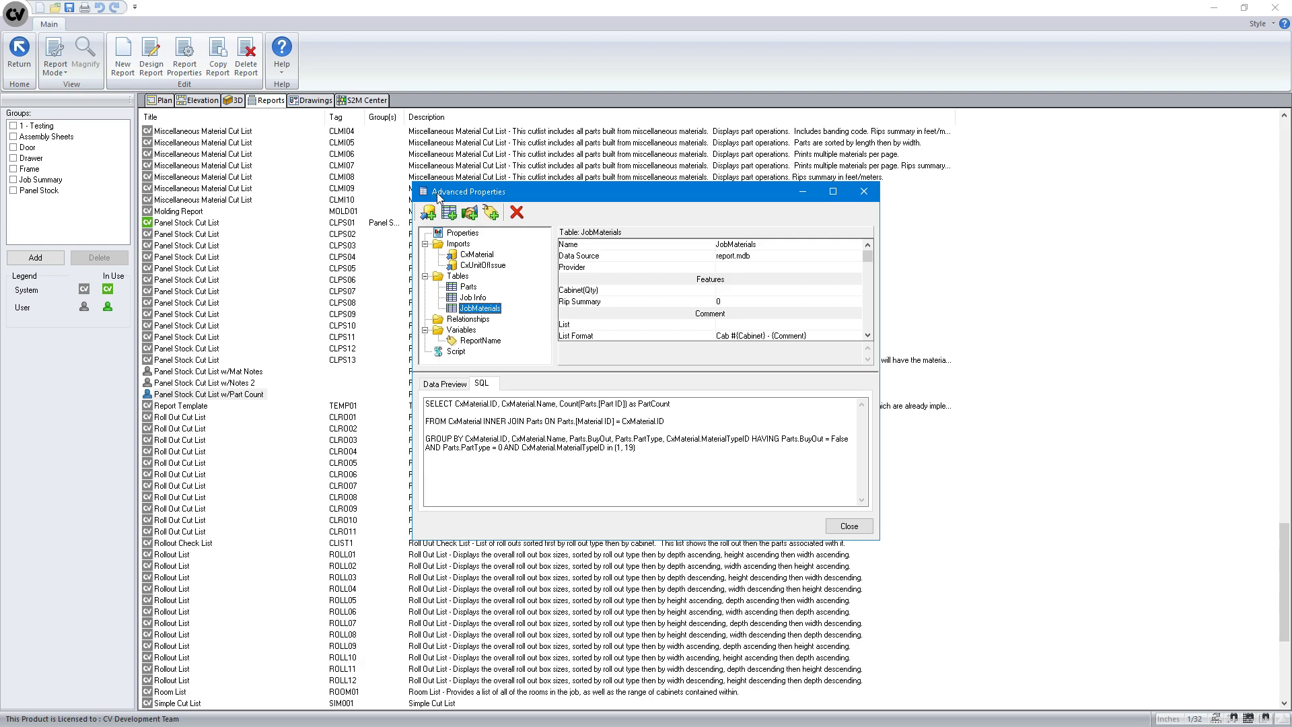
Add a JobMaterials2Parts relationship from JobMaterials.ID to Parts.Material ID.
{"action": "left_click", "coordinate": [470, 214]}
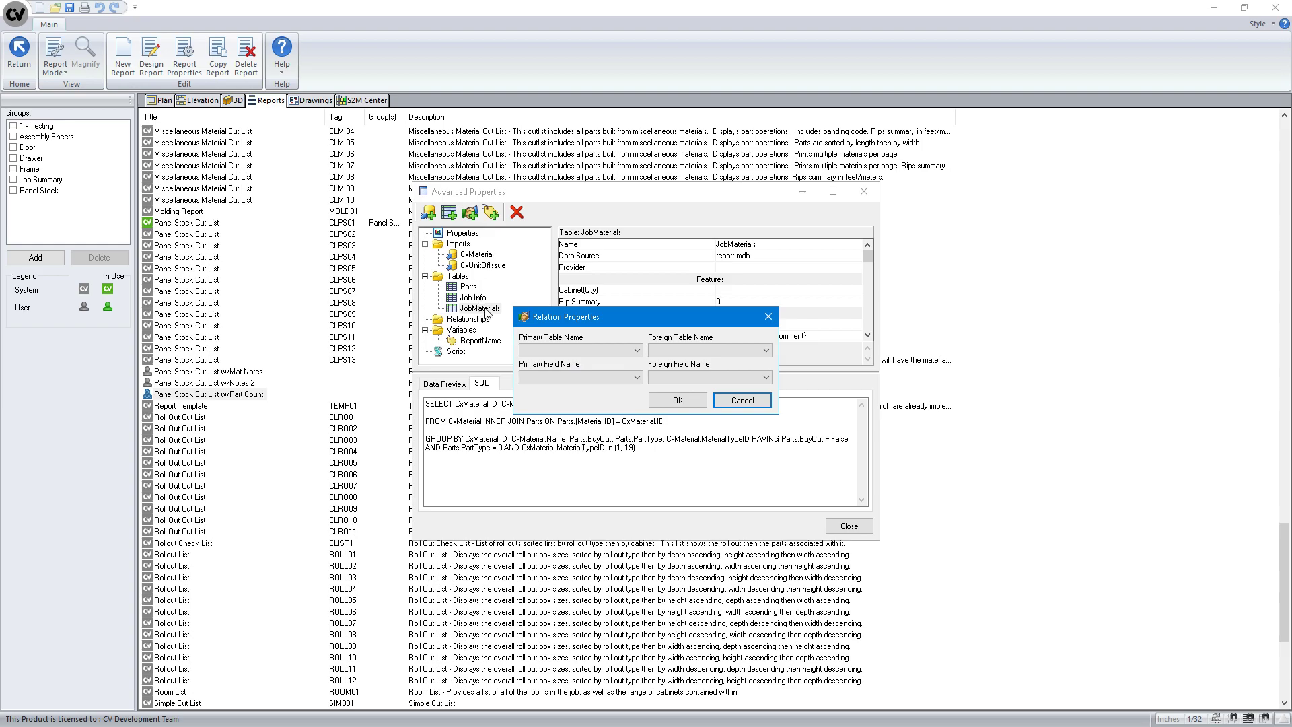
{"action": "left_click", "coordinate": [564, 352]}
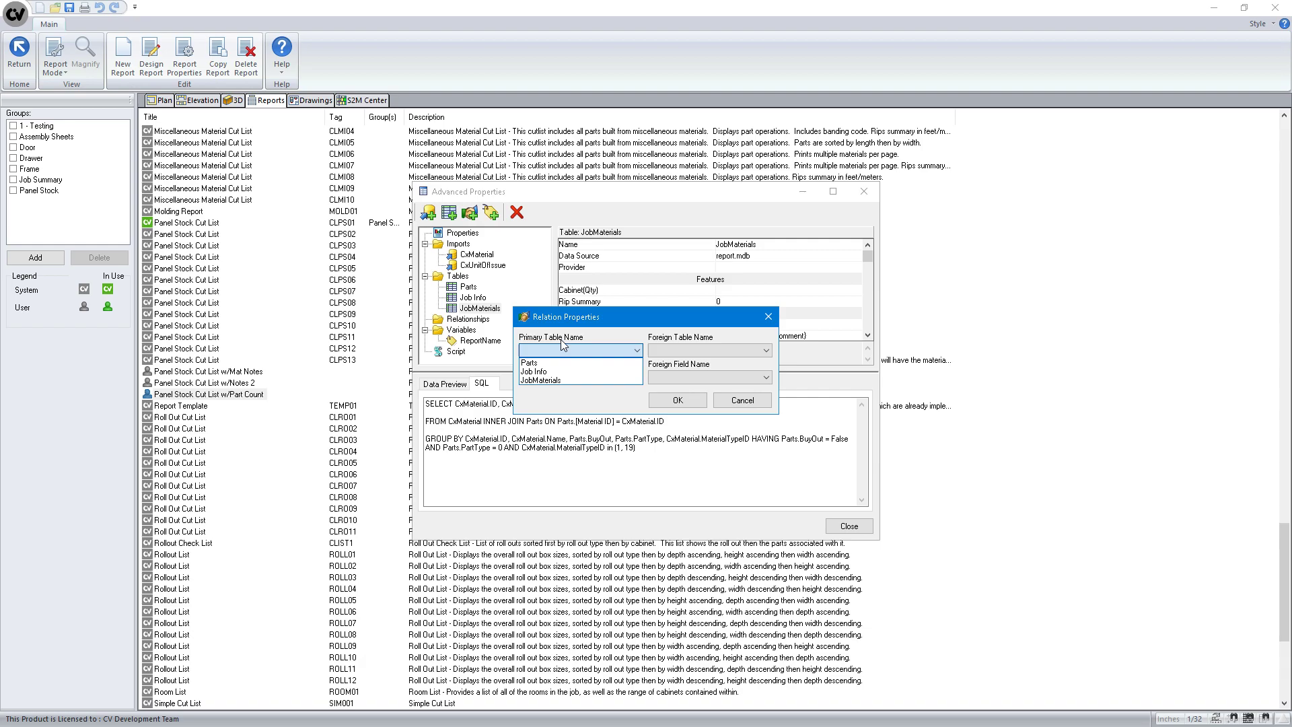
{"action": "left_click", "coordinate": [542, 380]}
{"action": "left_click", "coordinate": [545, 378]}
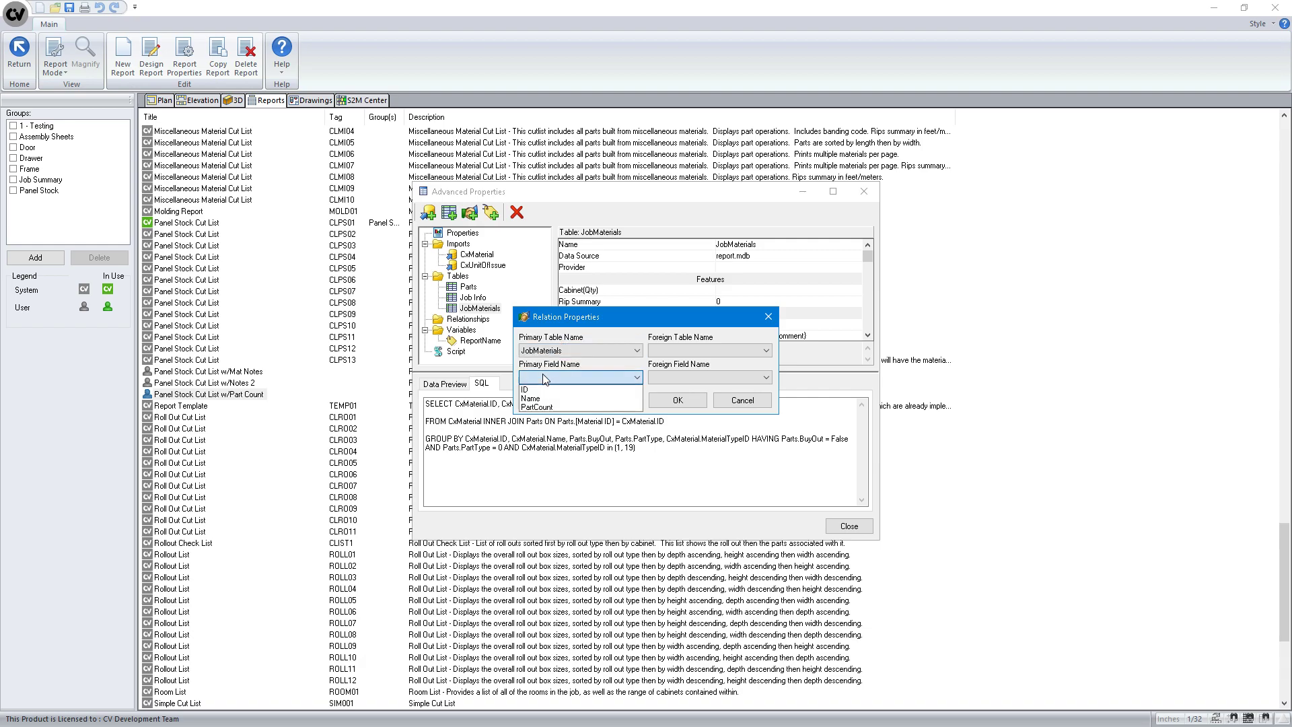
{"action": "left_click", "coordinate": [538, 390]}
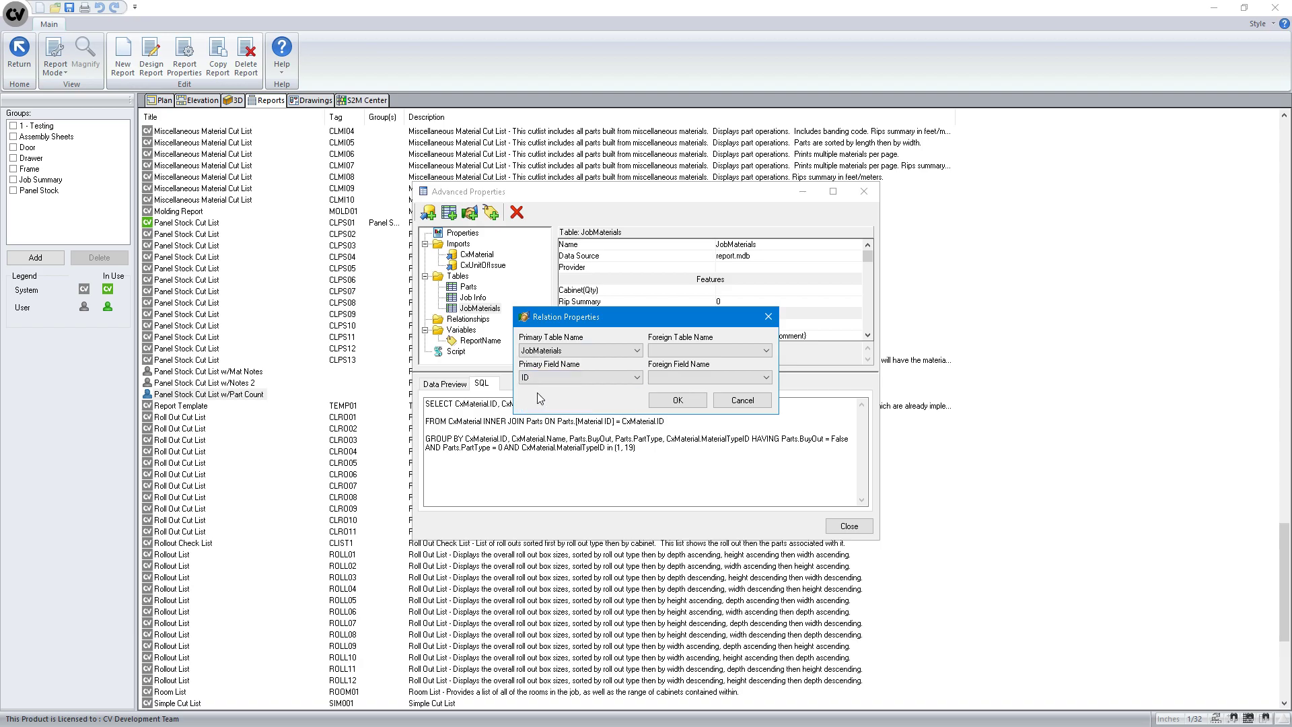
{"action": "left_click", "coordinate": [695, 352]}
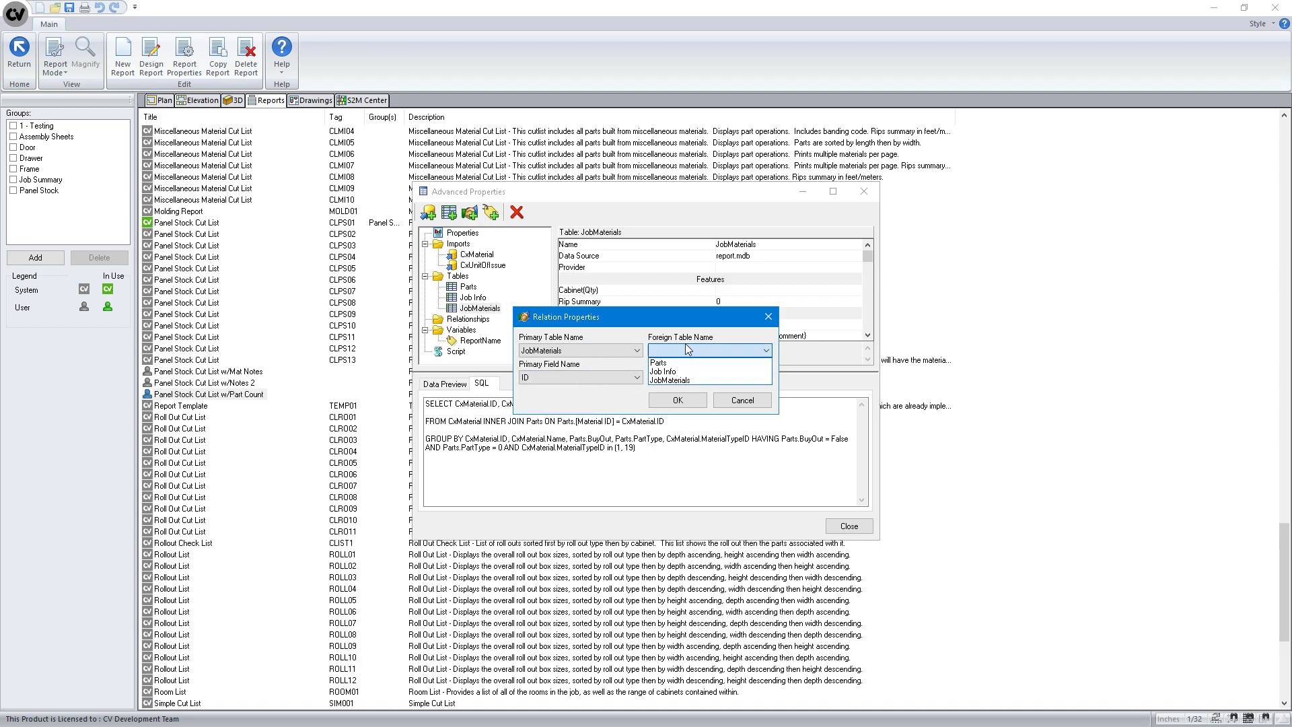
{"action": "left_click", "coordinate": [679, 363]}
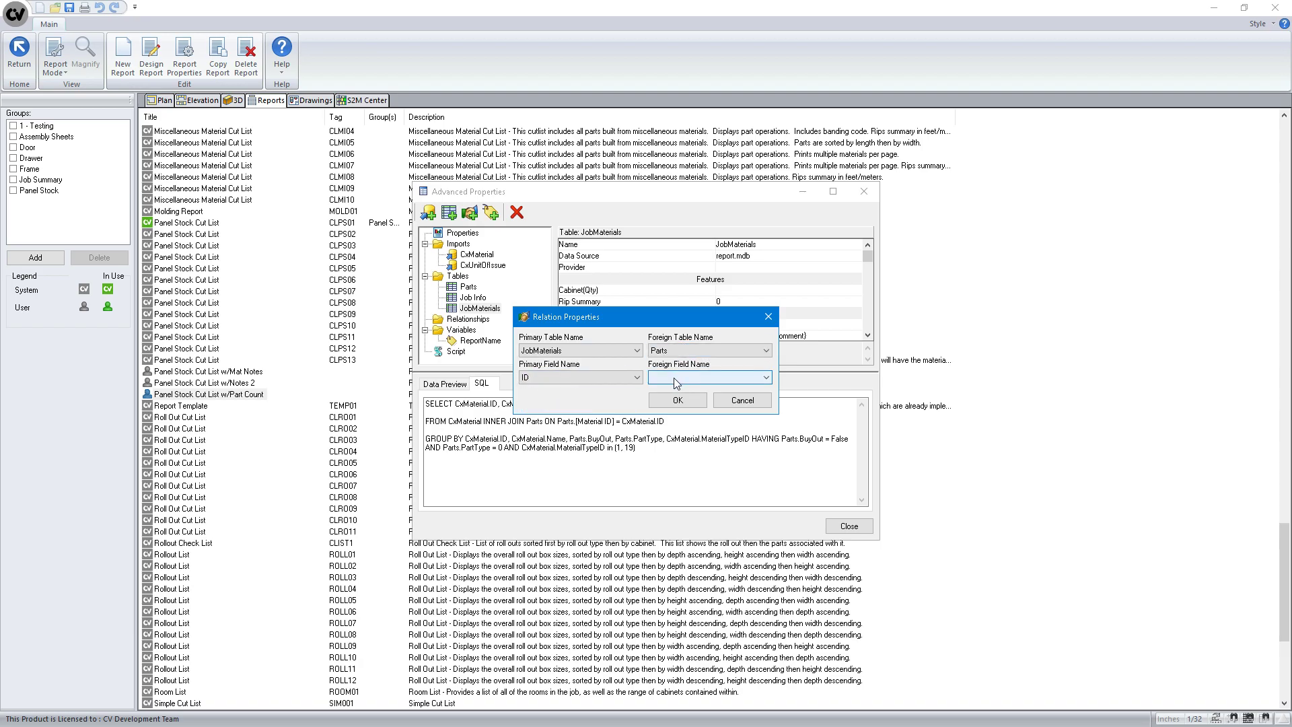
{"action": "left_click", "coordinate": [673, 378]}
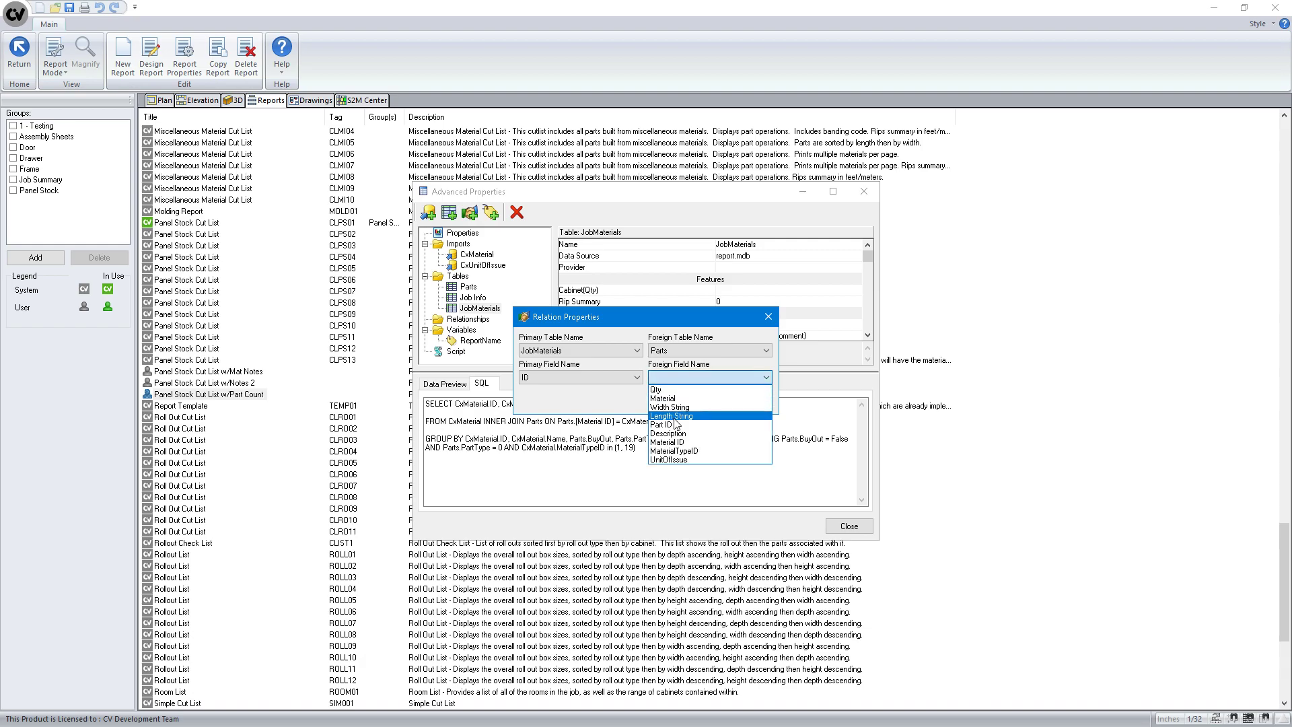
{"action": "left_click", "coordinate": [679, 443]}
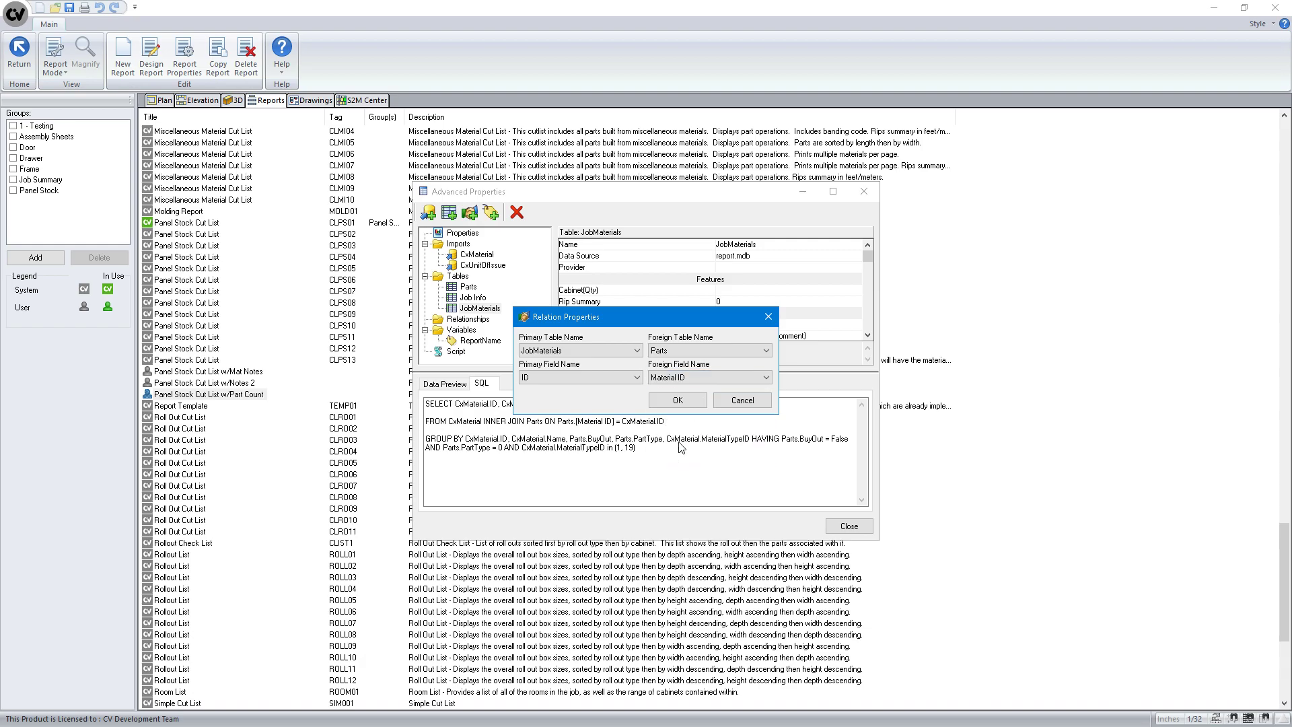
{"action": "left_click", "coordinate": [677, 399]}
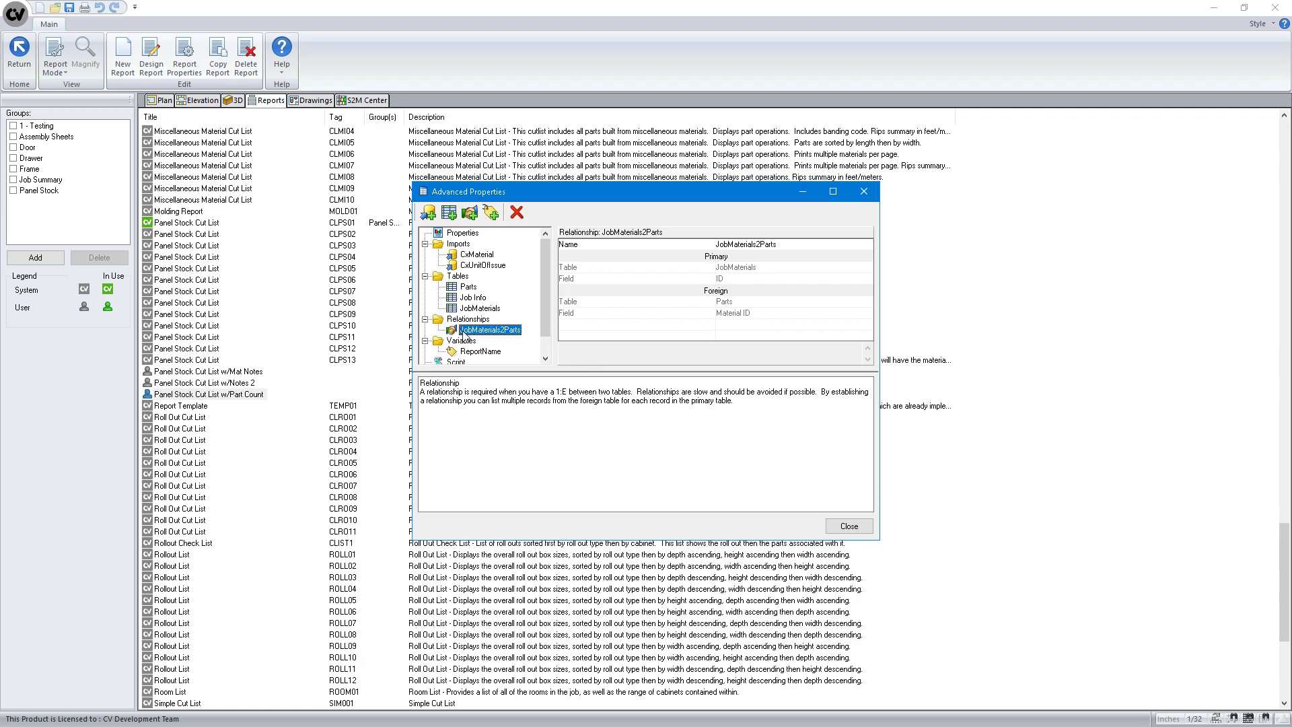
Close Advanced Properties and select the Panel Stock Cut List w/Part Count report.
{"action": "left_click", "coordinate": [845, 526]}
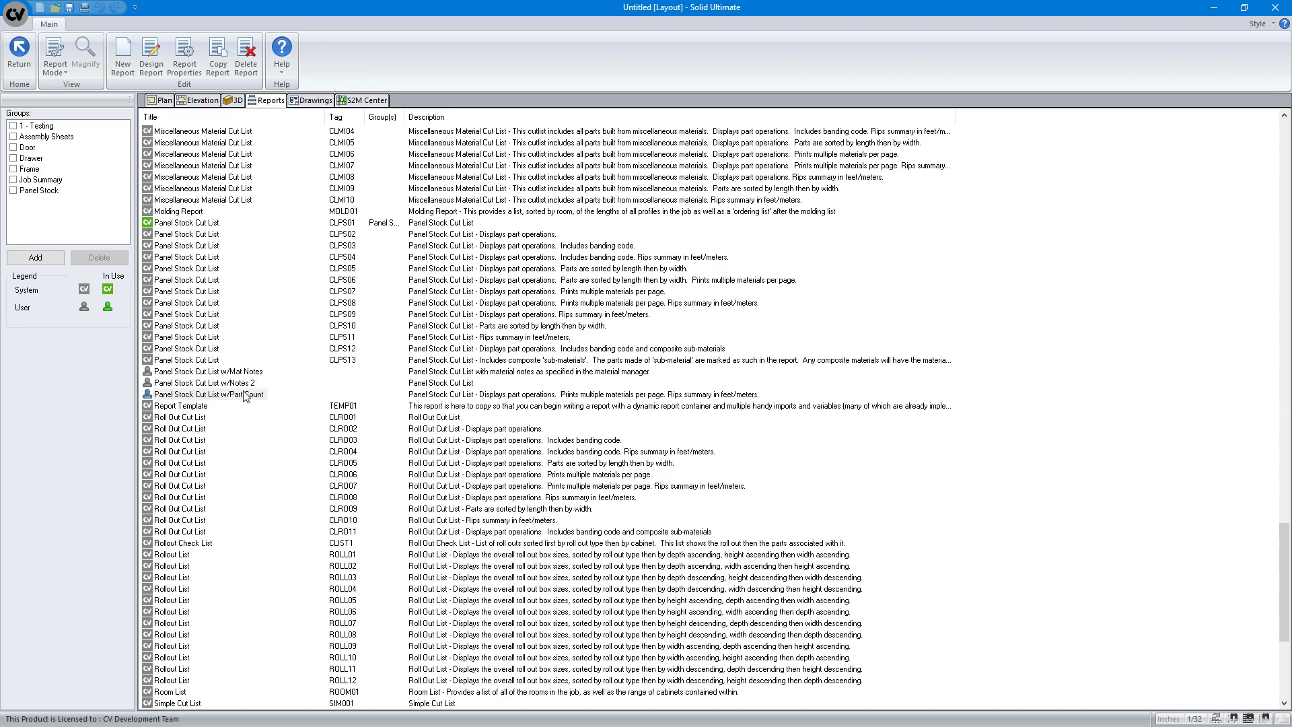
{"action": "left_click", "coordinate": [181, 395]}
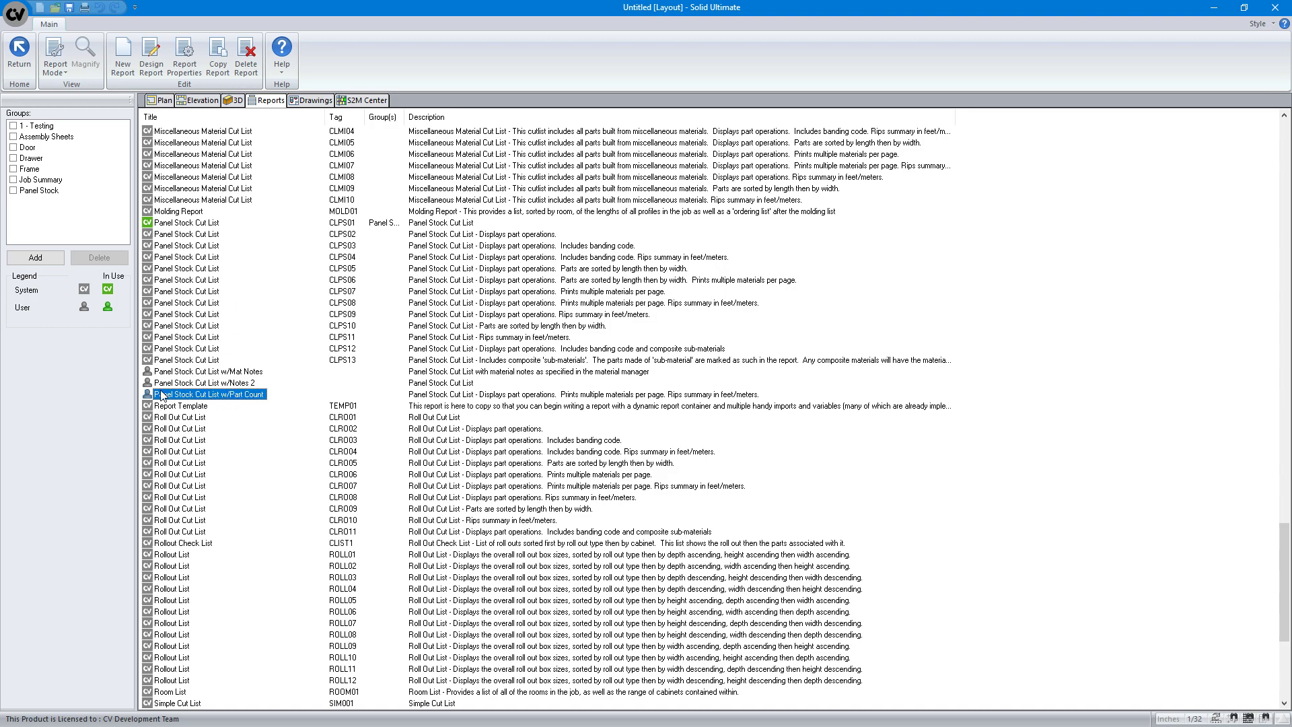
Open Panel Stock Cut List w/Part Count in the report designer with Design Report.
{"action": "left_click", "coordinate": [146, 71]}
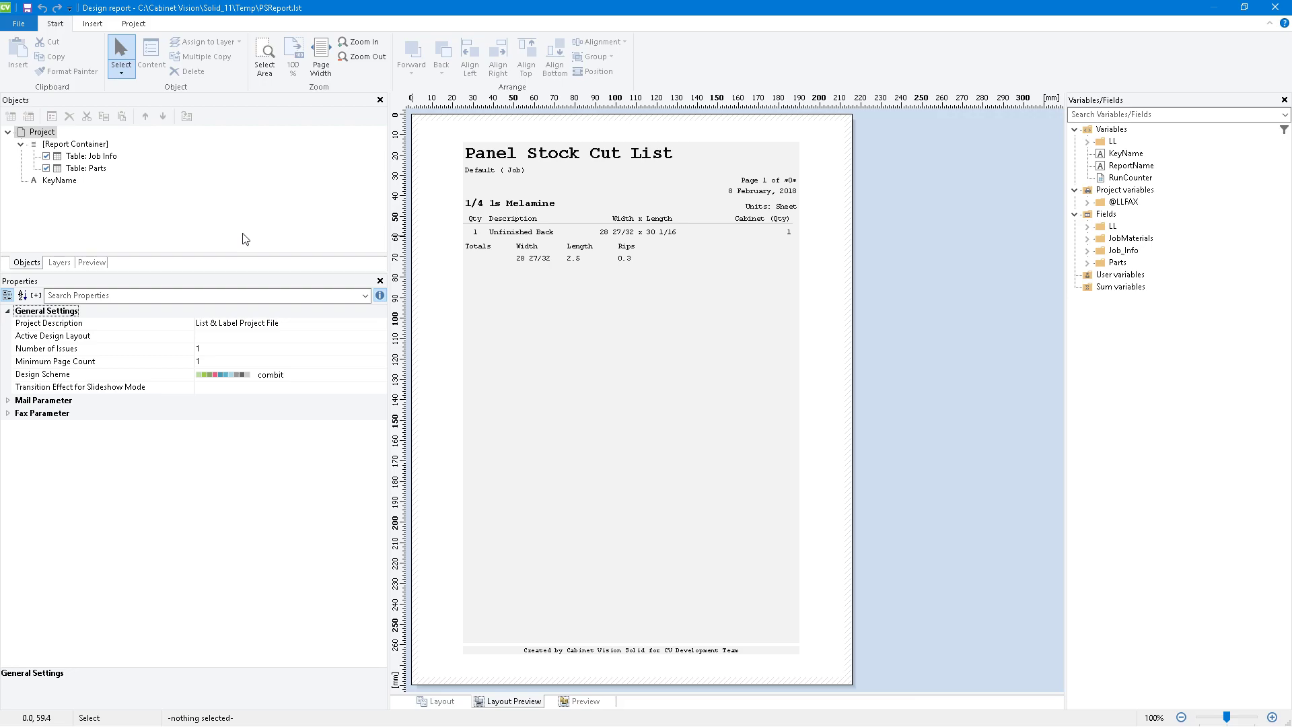
Insert a JobMaterials table with a single Name column above the parts list.
{"action": "left_click", "coordinate": [91, 168]}
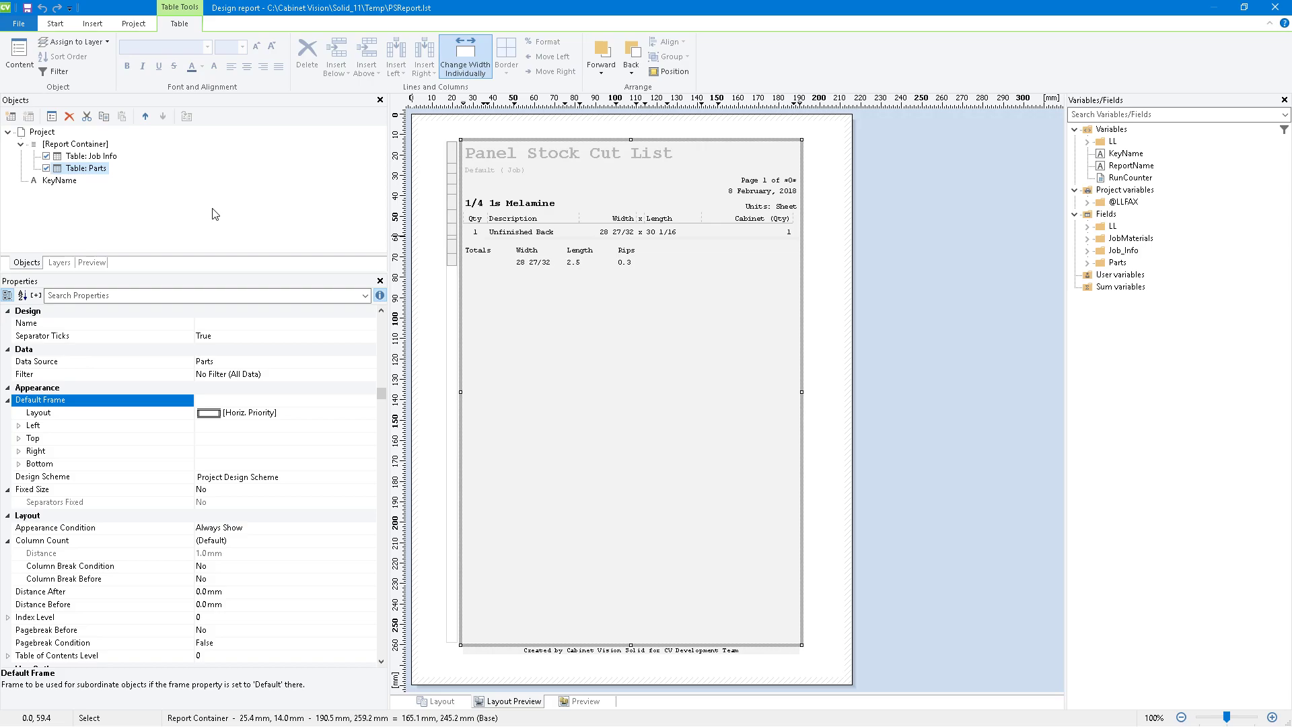
{"action": "left_click", "coordinate": [69, 157]}
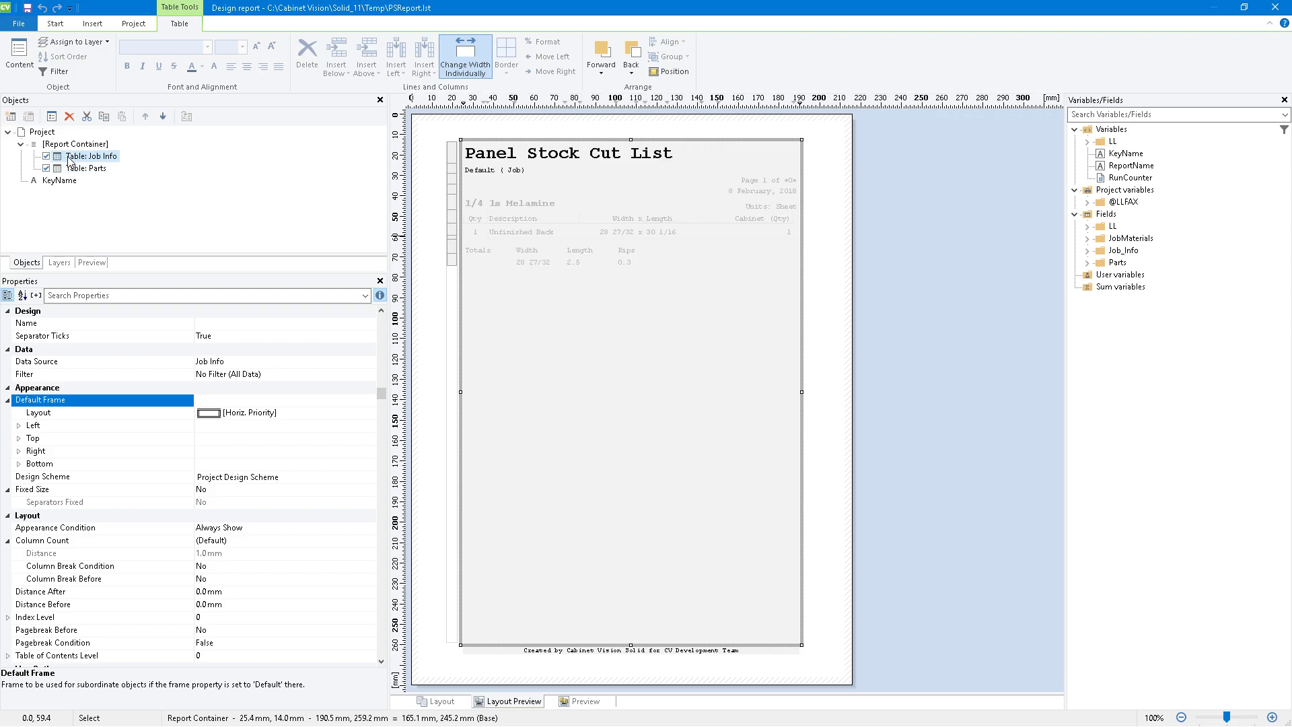
{"action": "left_click", "coordinate": [13, 116]}
{"action": "left_click", "coordinate": [519, 297]}
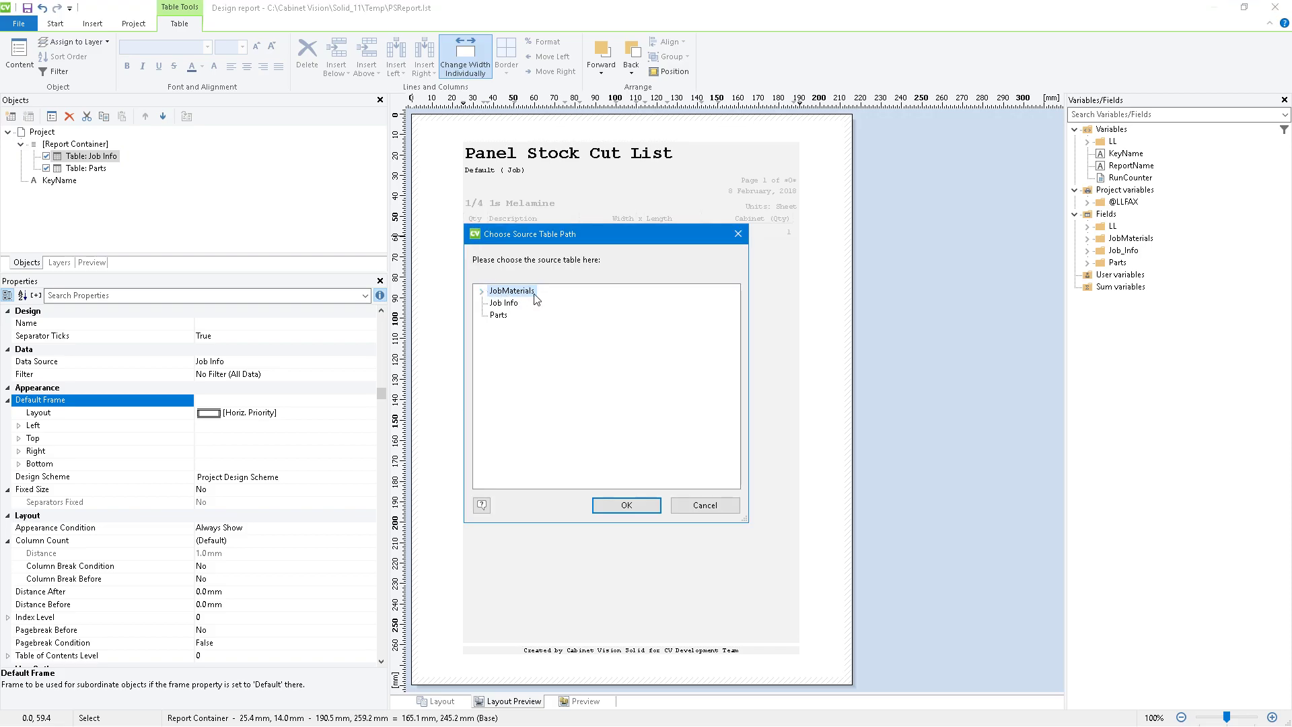
{"action": "left_click", "coordinate": [482, 291]}
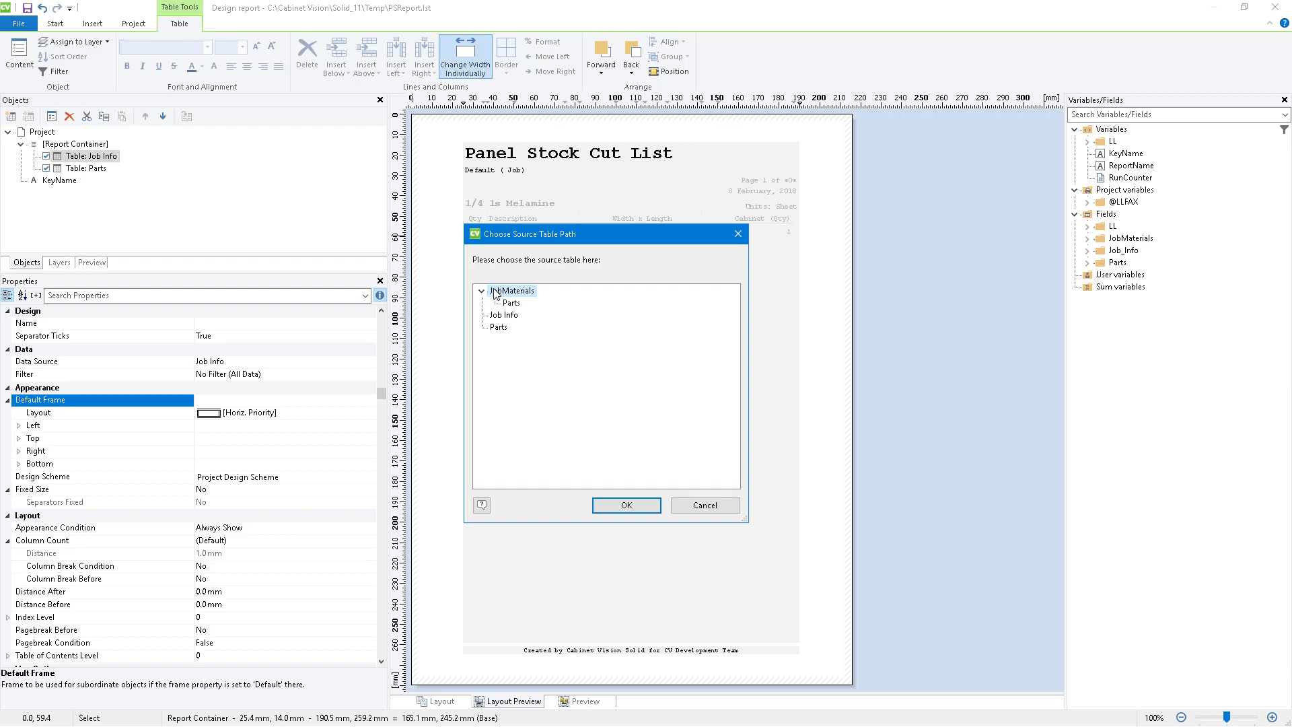
{"action": "left_click", "coordinate": [633, 514]}
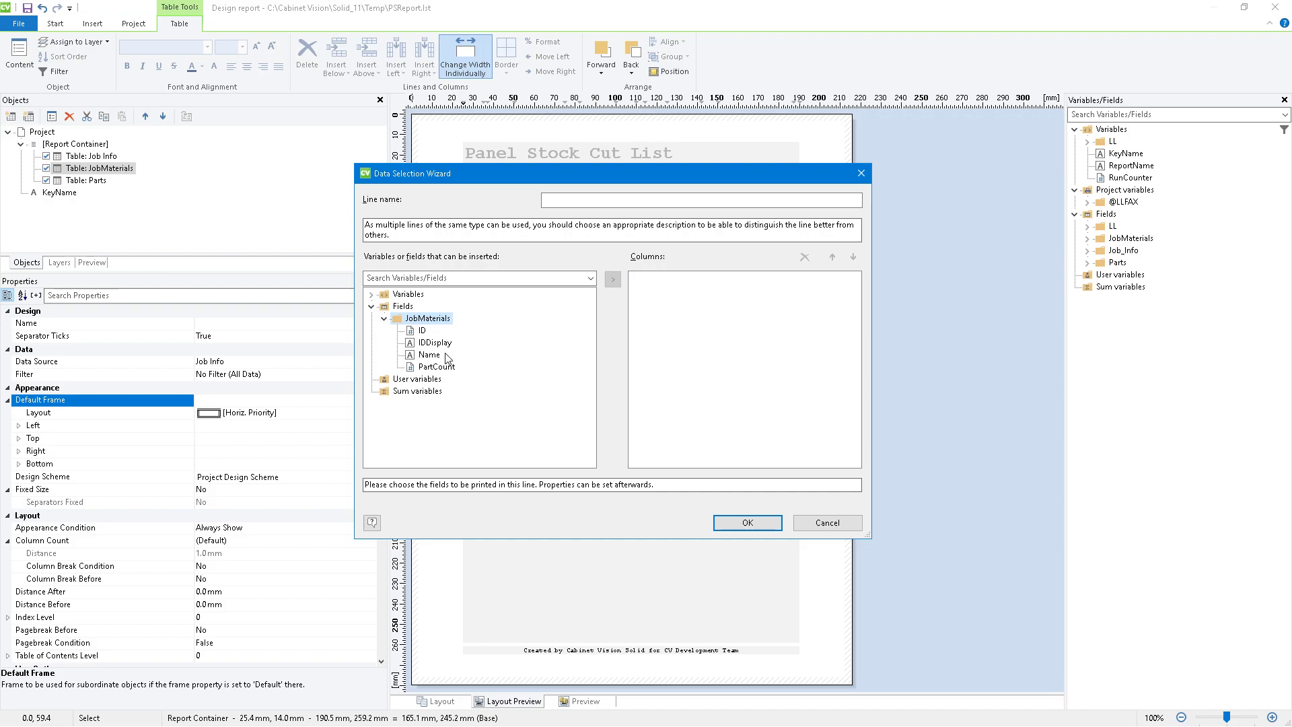
{"action": "left_click", "coordinate": [433, 359]}
{"action": "double_click", "coordinate": [433, 357]}
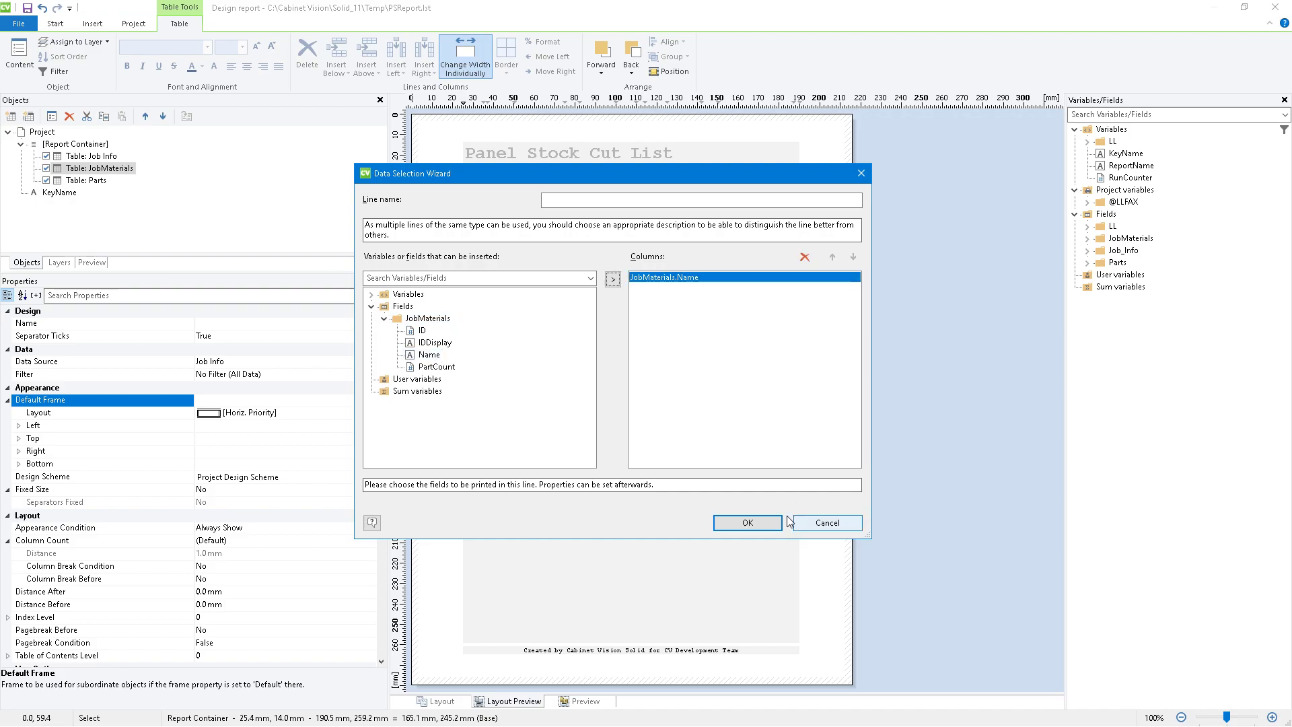
{"action": "left_click", "coordinate": [748, 523]}
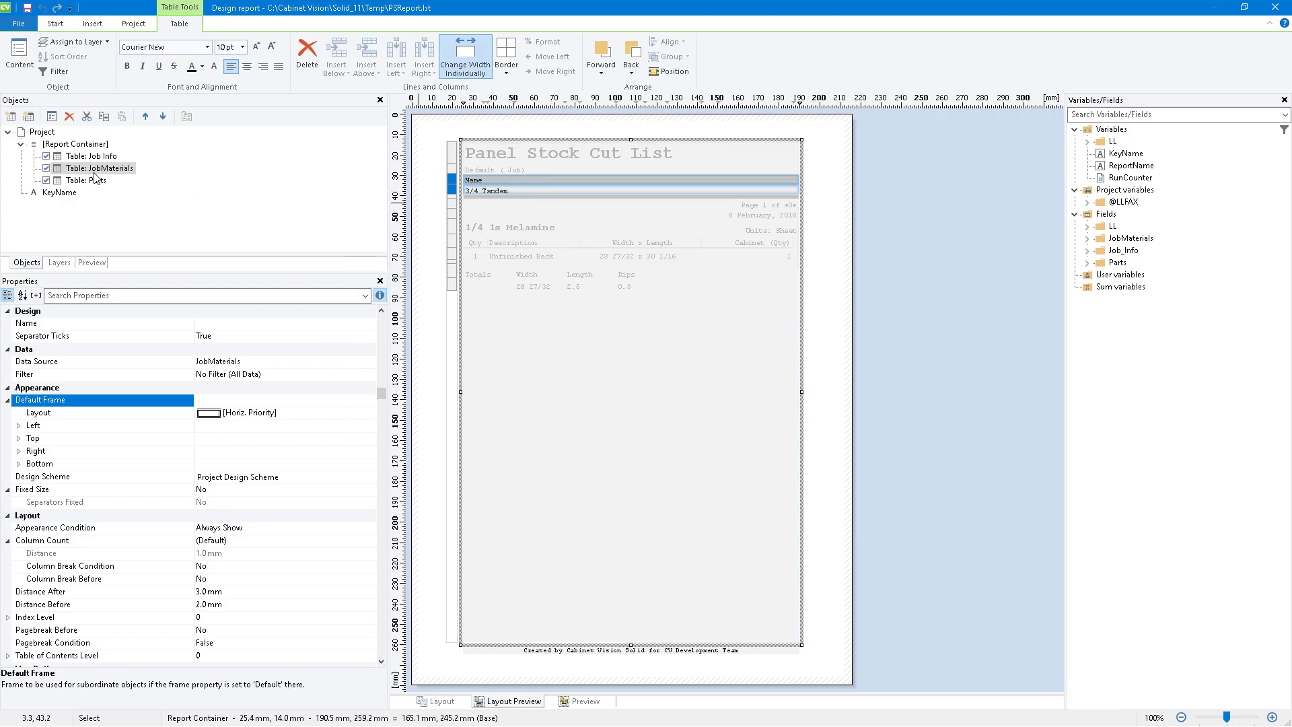
Delete the JobMaterials table's header and footer line cells.
{"action": "double_click", "coordinate": [63, 170]}
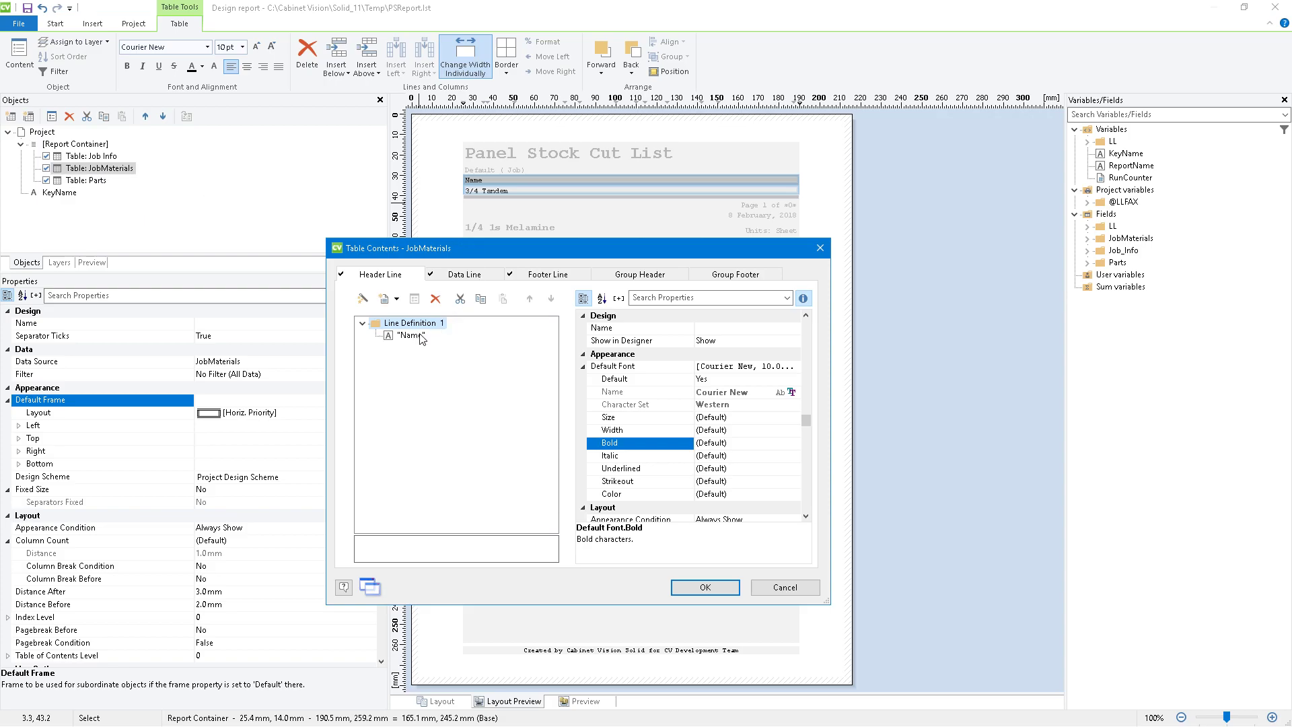
{"action": "left_click", "coordinate": [436, 298]}
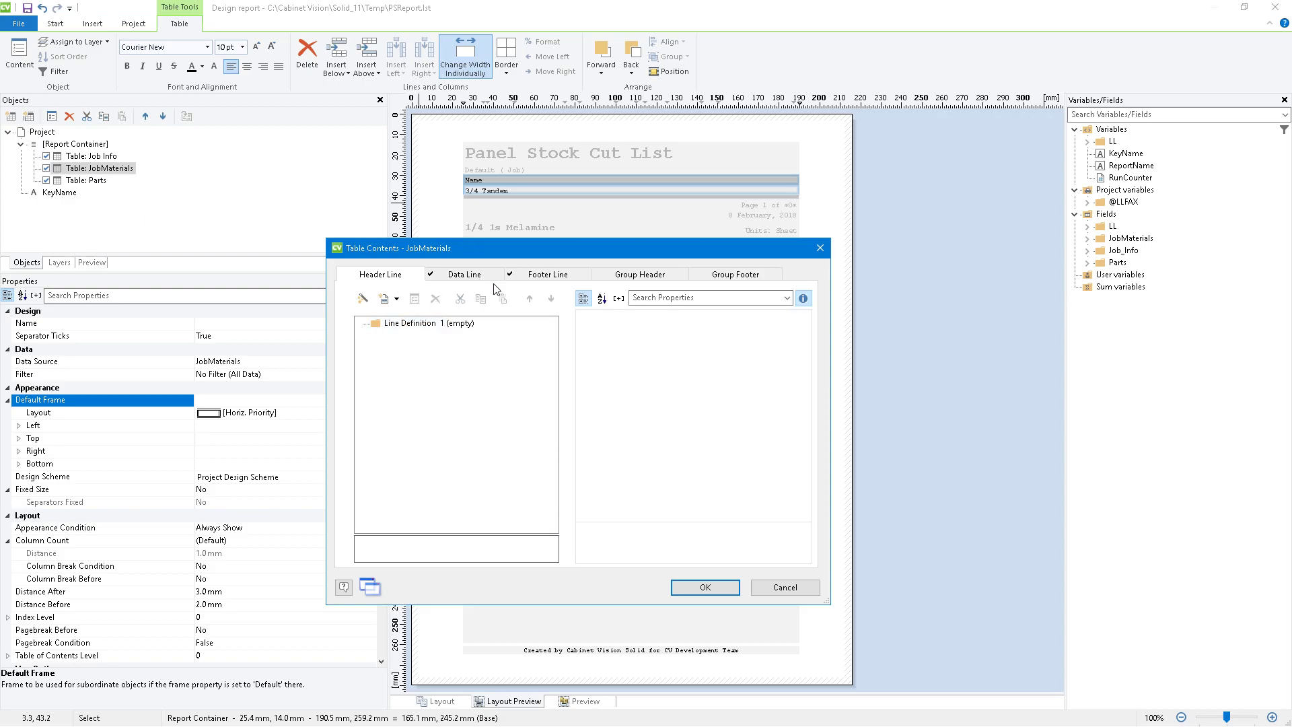
{"action": "left_click", "coordinate": [532, 277]}
{"action": "left_click", "coordinate": [435, 299]}
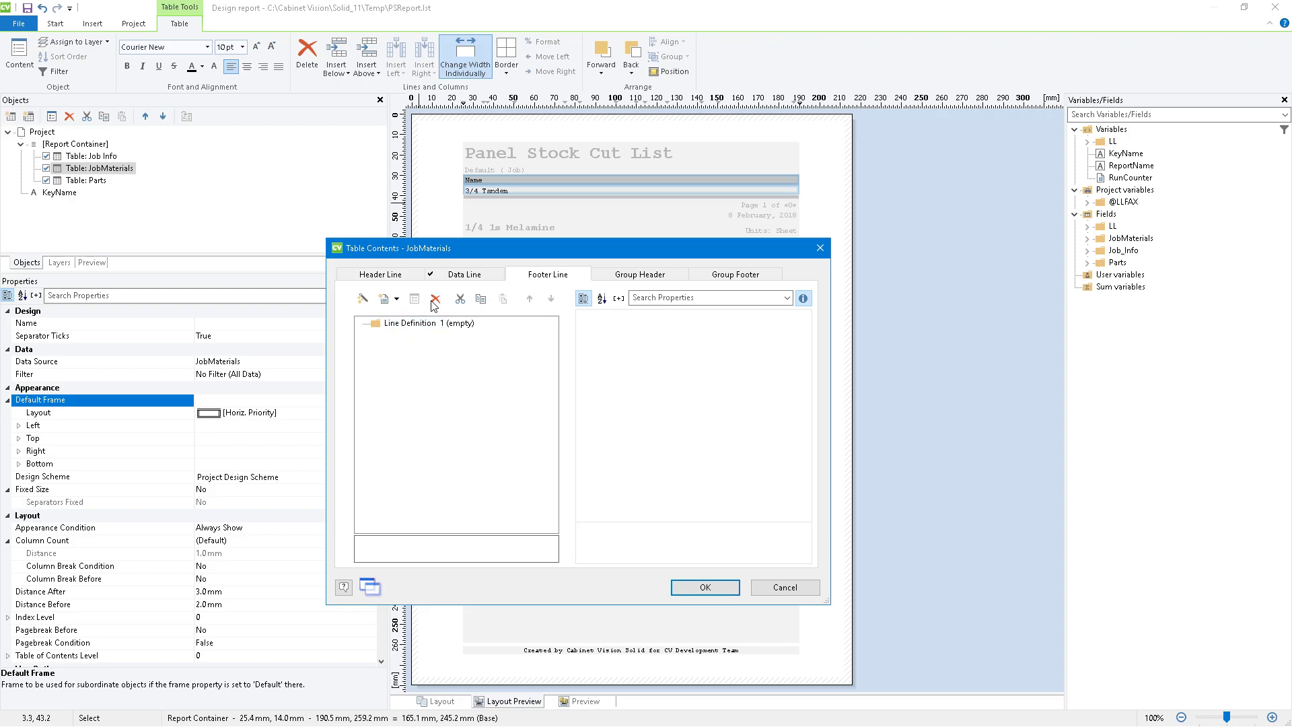
{"action": "left_click", "coordinate": [471, 276]}
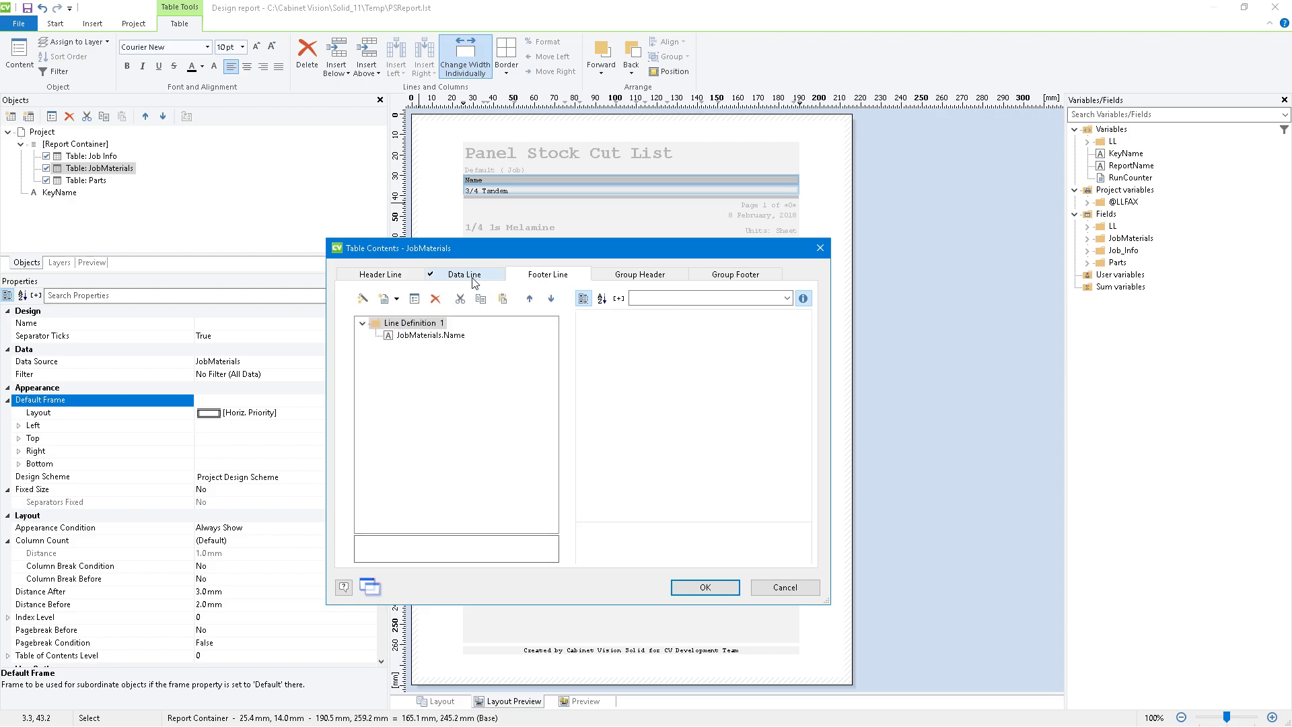
Format the JobMaterials.Name data cell as 20 pt bold.
{"action": "left_click", "coordinate": [414, 335]}
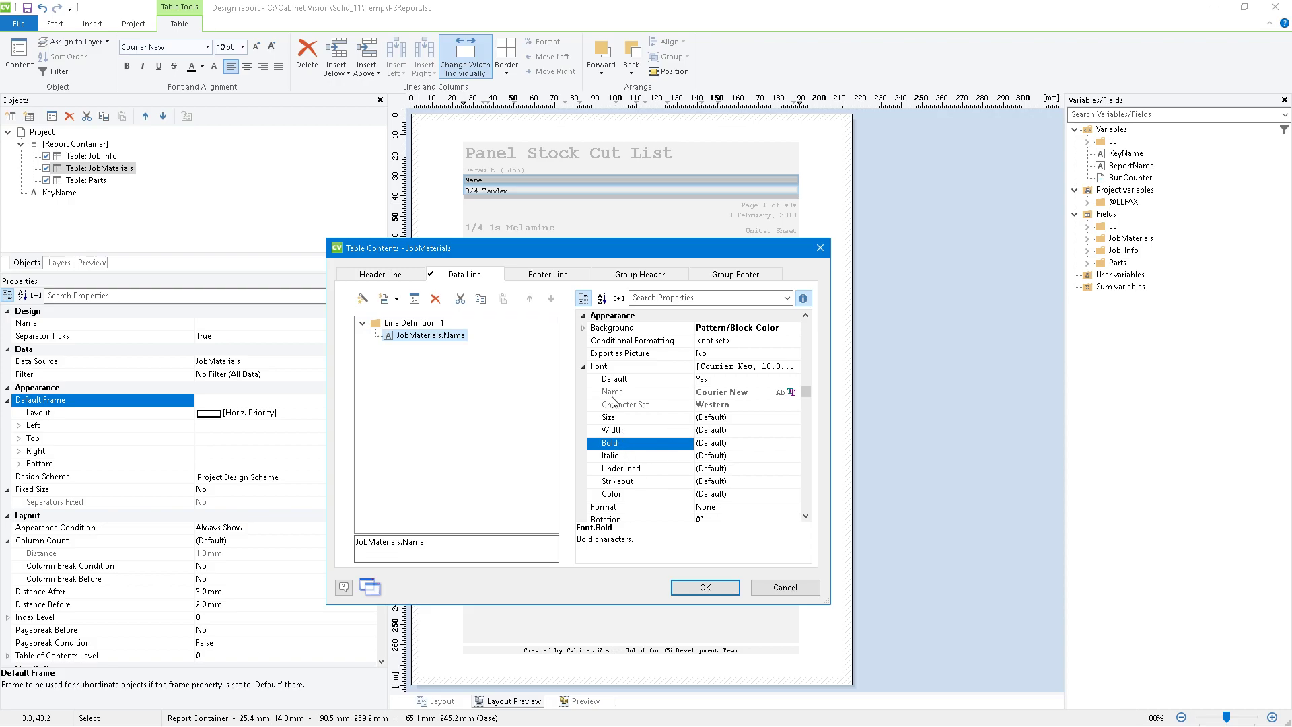
{"action": "left_click", "coordinate": [621, 419]}
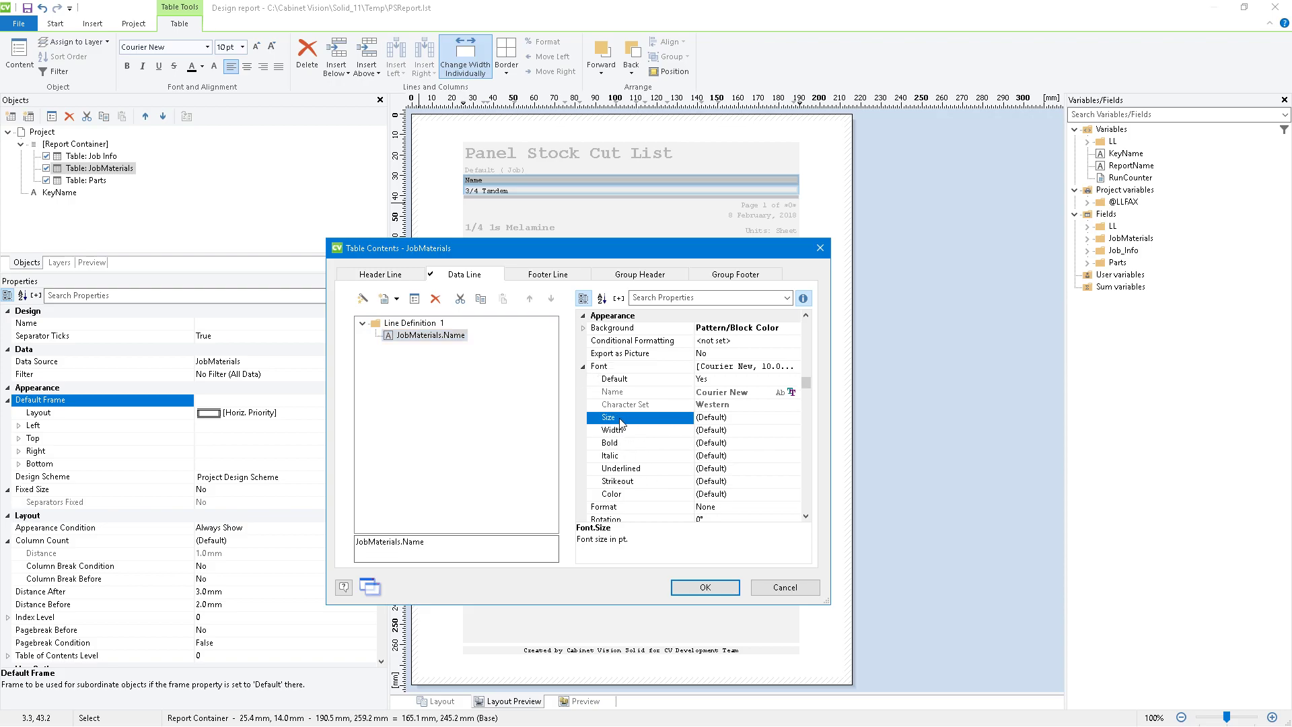
{"action": "left_click", "coordinate": [792, 419]}
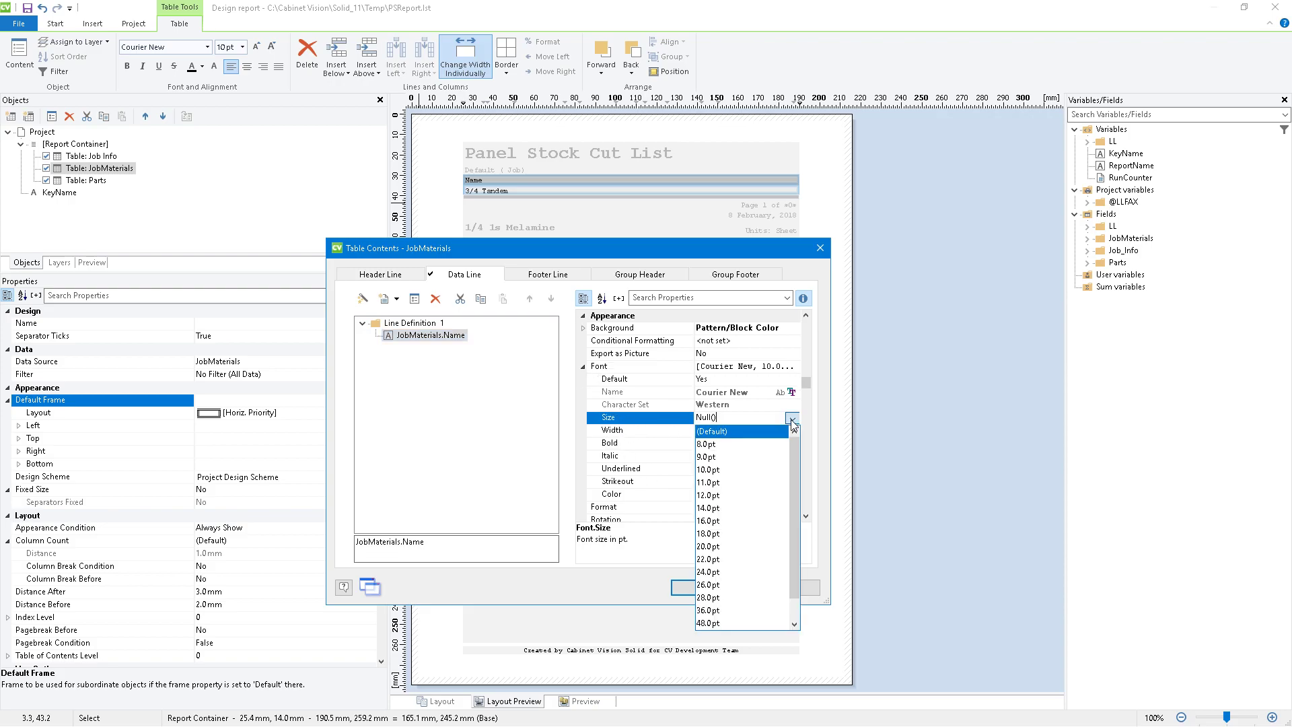
{"action": "left_click", "coordinate": [706, 548]}
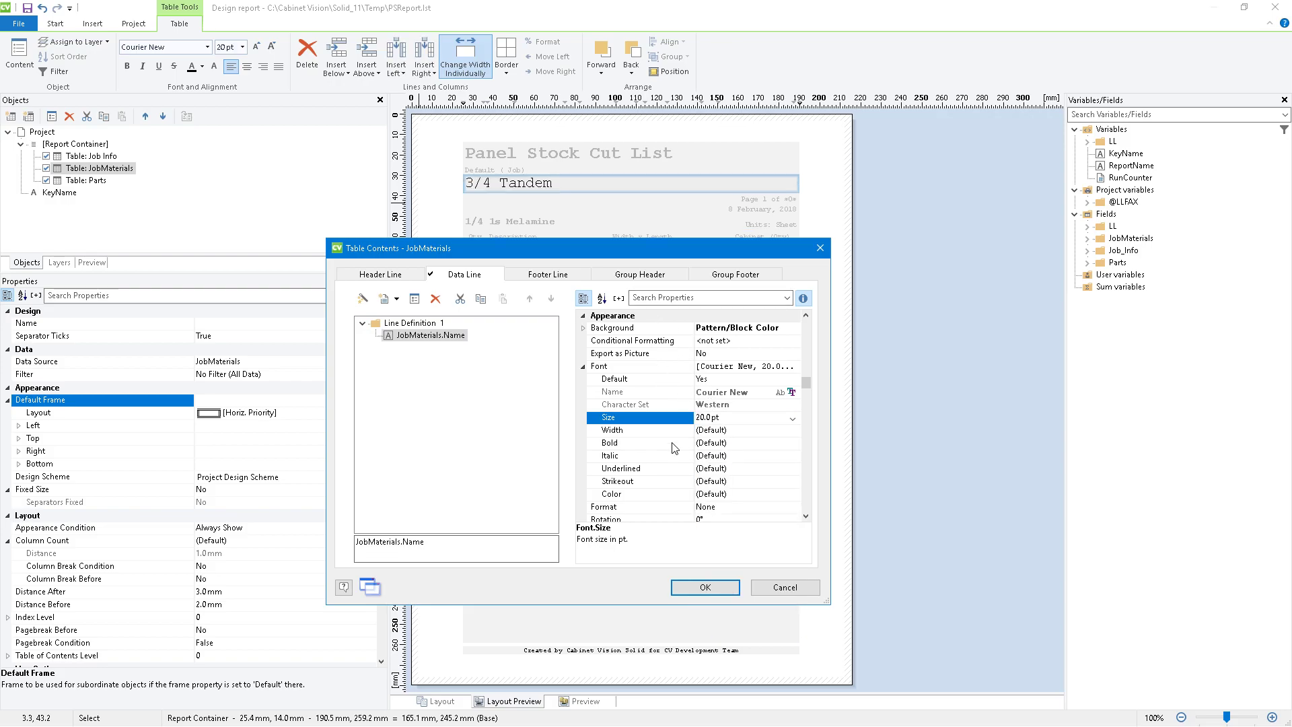
{"action": "double_click", "coordinate": [618, 445]}
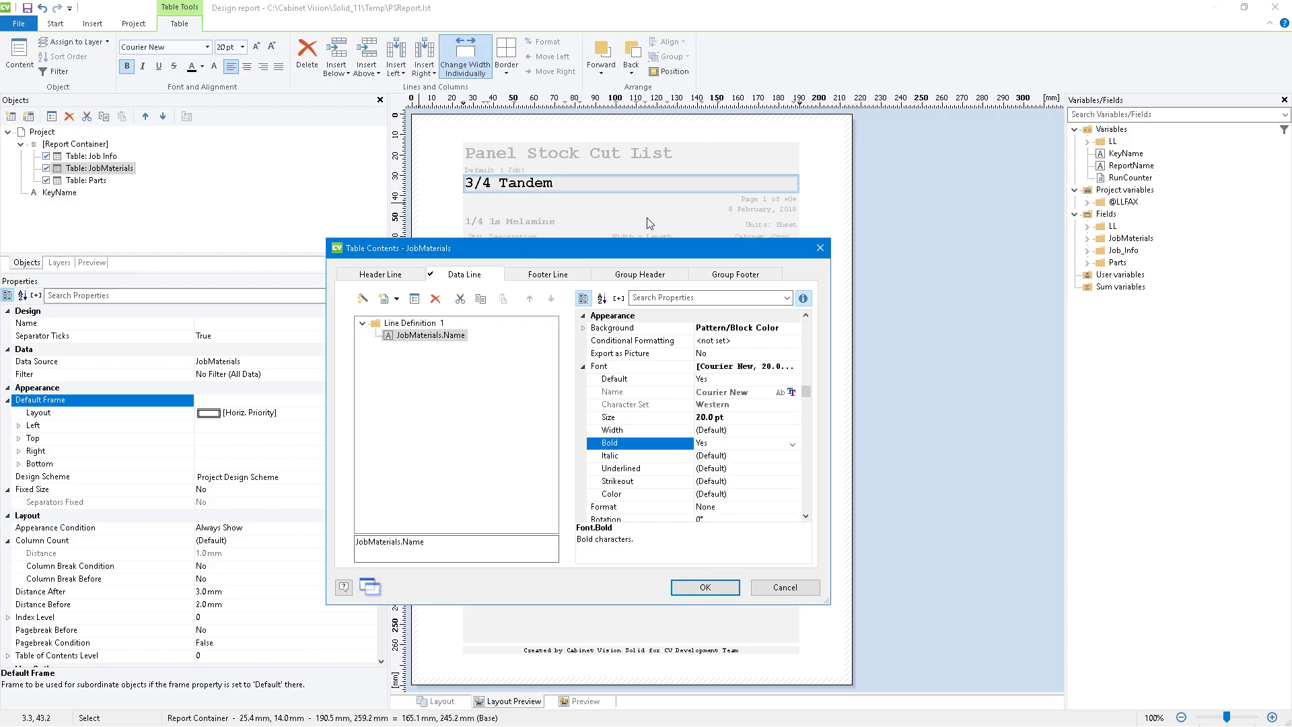
{"action": "left_click", "coordinate": [705, 588]}
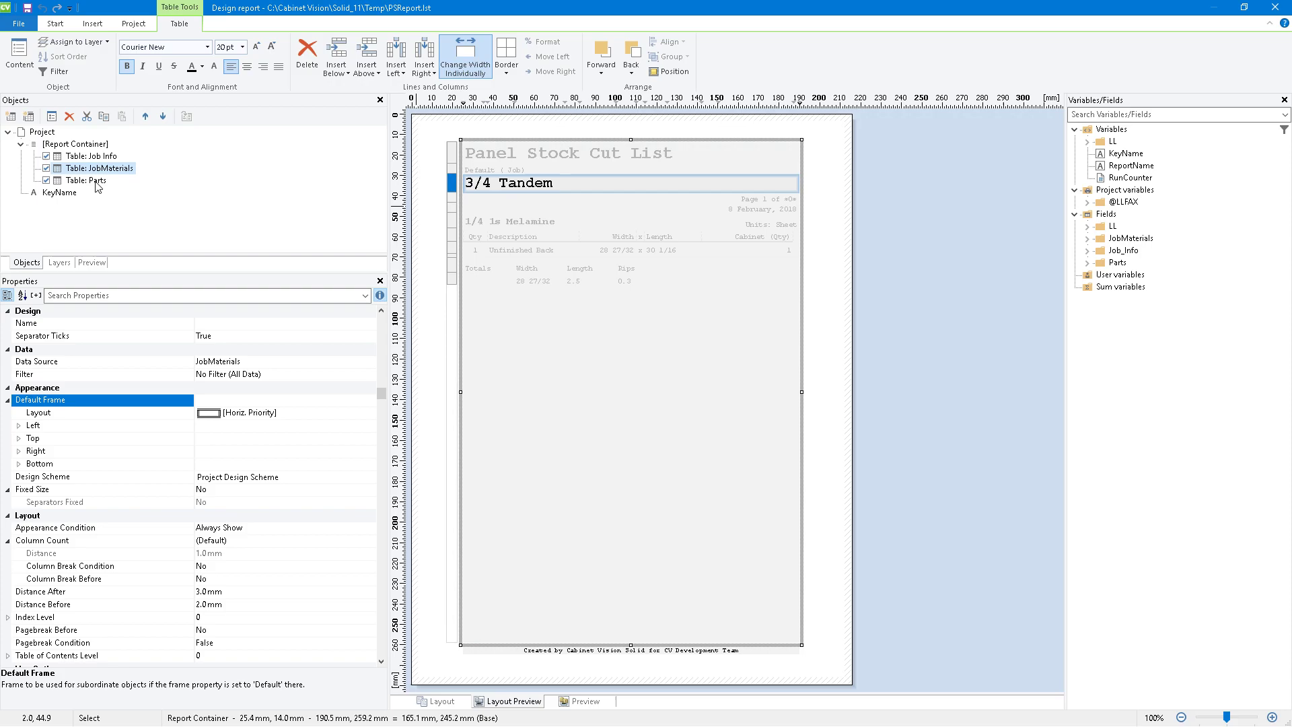
Nest a new Parts sub-table inside the JobMaterials table.
{"action": "left_click", "coordinate": [98, 183]}
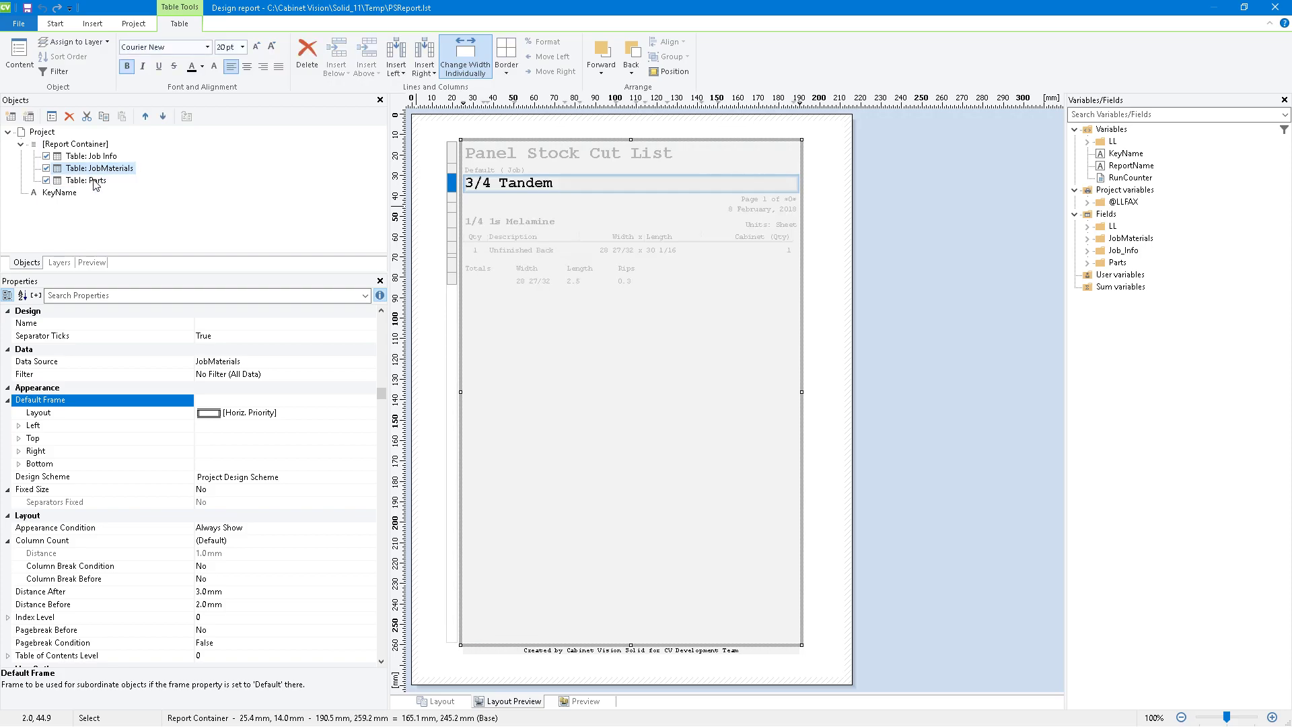
{"action": "left_click", "coordinate": [96, 183]}
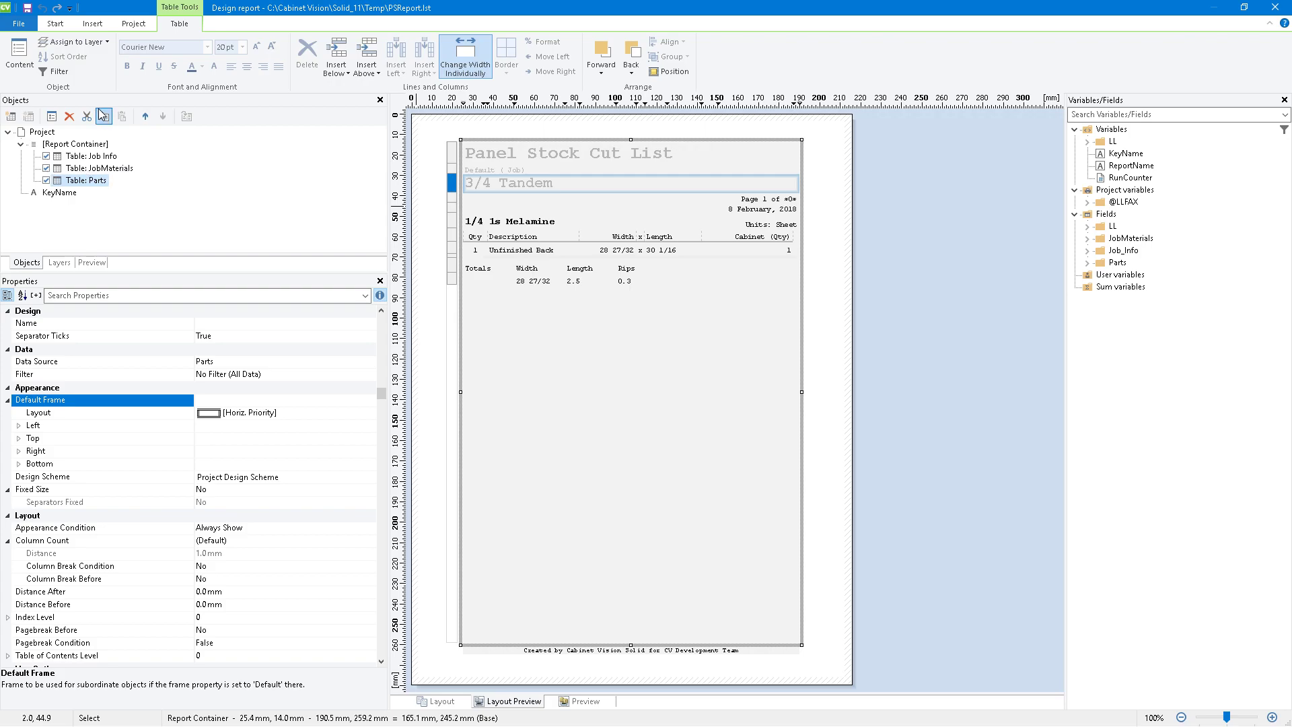
{"action": "left_click", "coordinate": [84, 169]}
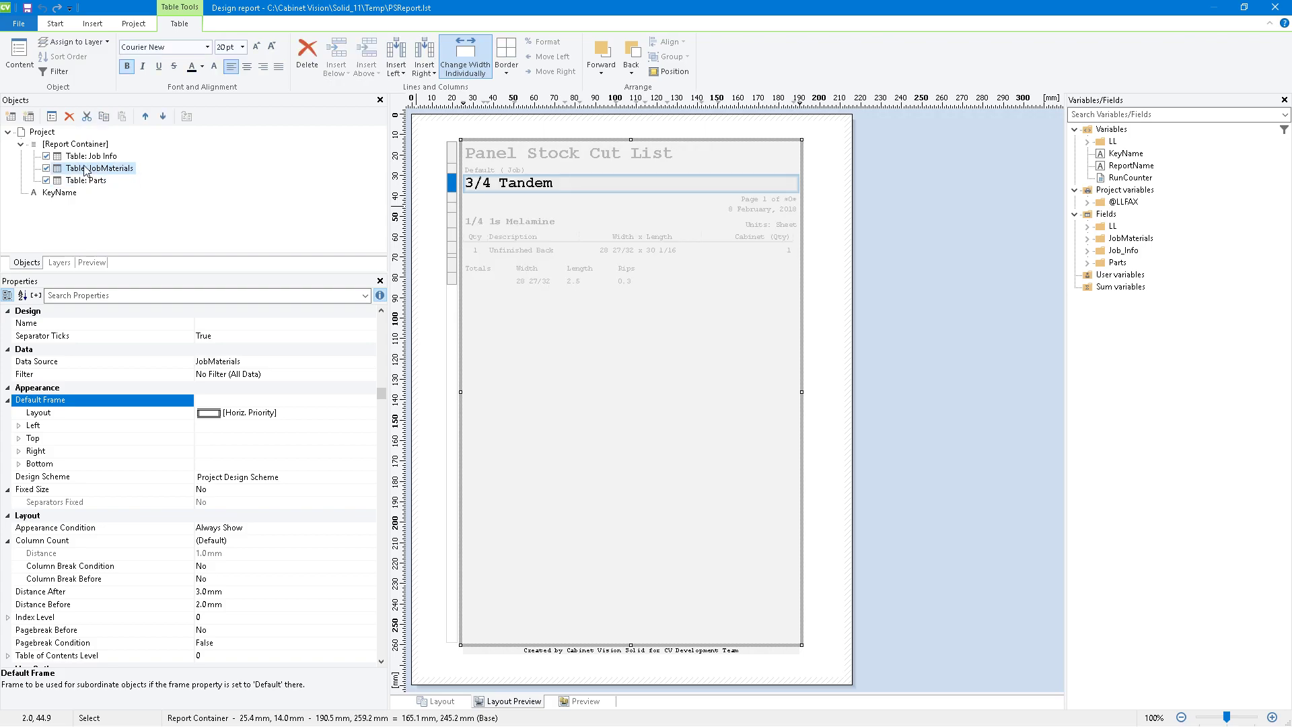
{"action": "left_click", "coordinate": [31, 119]}
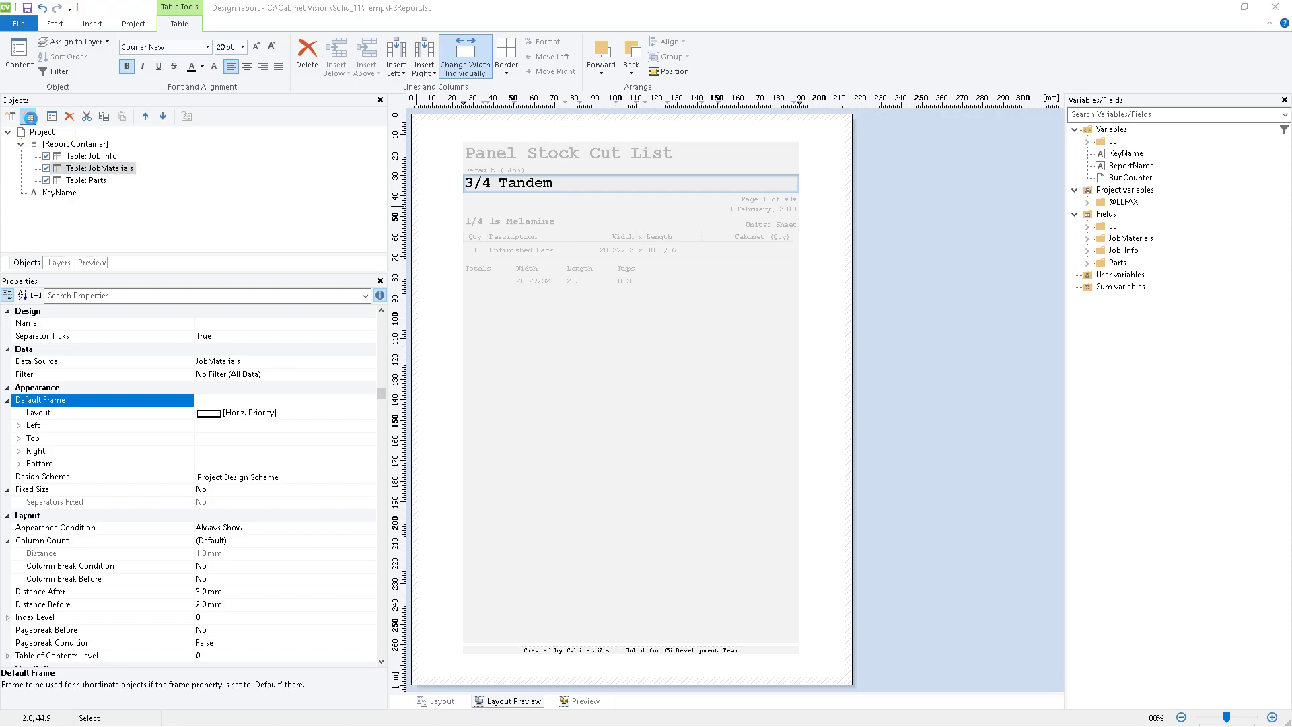
{"action": "left_click", "coordinate": [539, 315]}
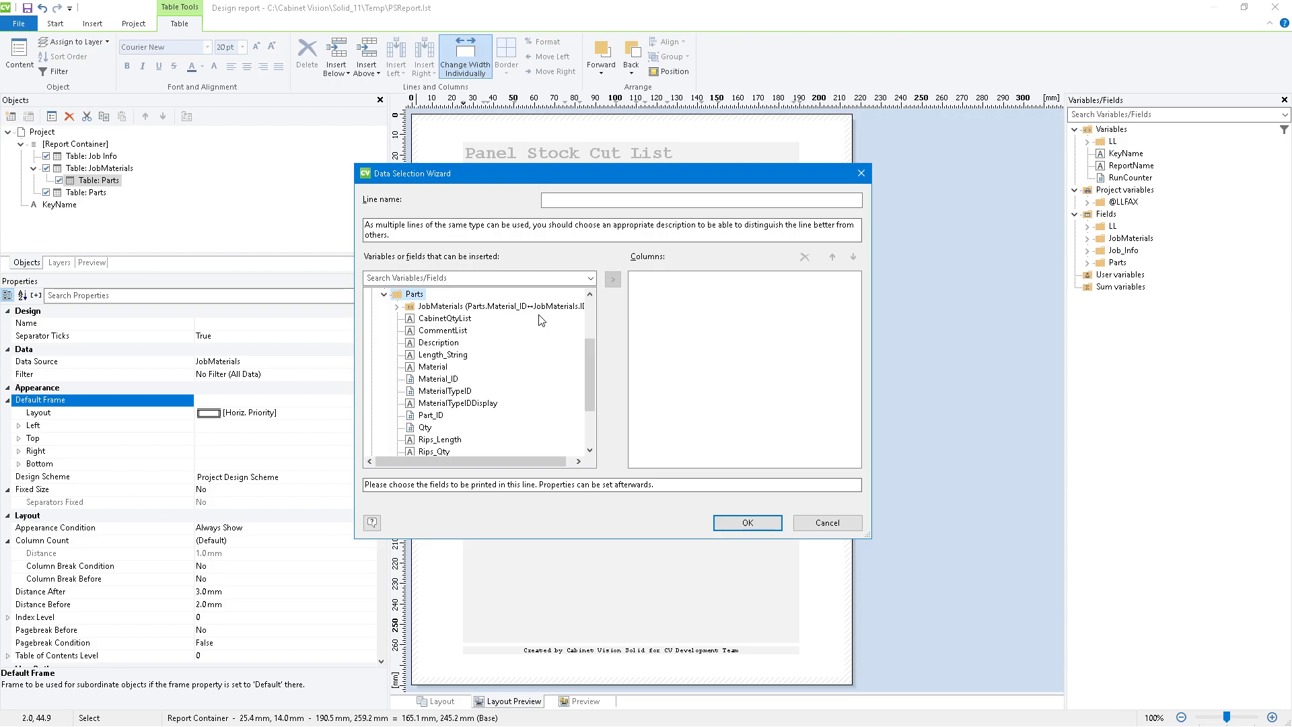
{"action": "left_click", "coordinate": [747, 523]}
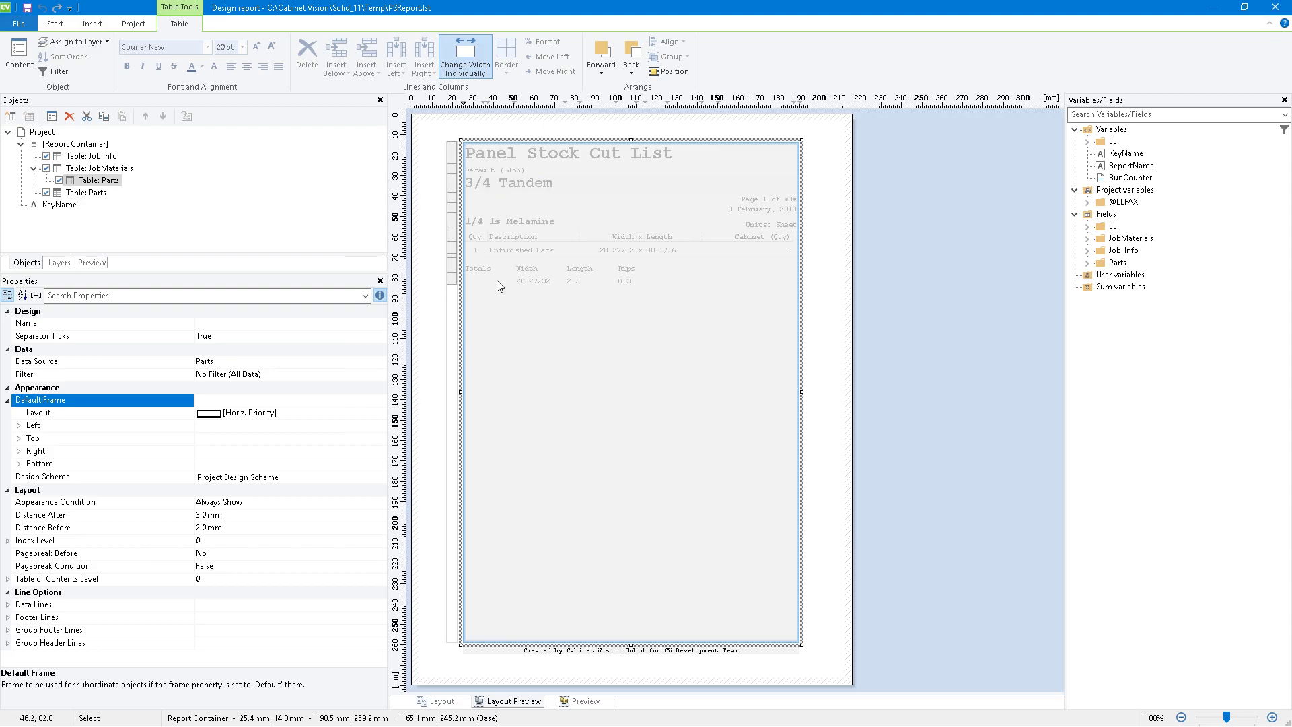
Rename the original Parts table to Old Table.
{"action": "left_click", "coordinate": [58, 194]}
{"action": "left_click", "coordinate": [106, 180]}
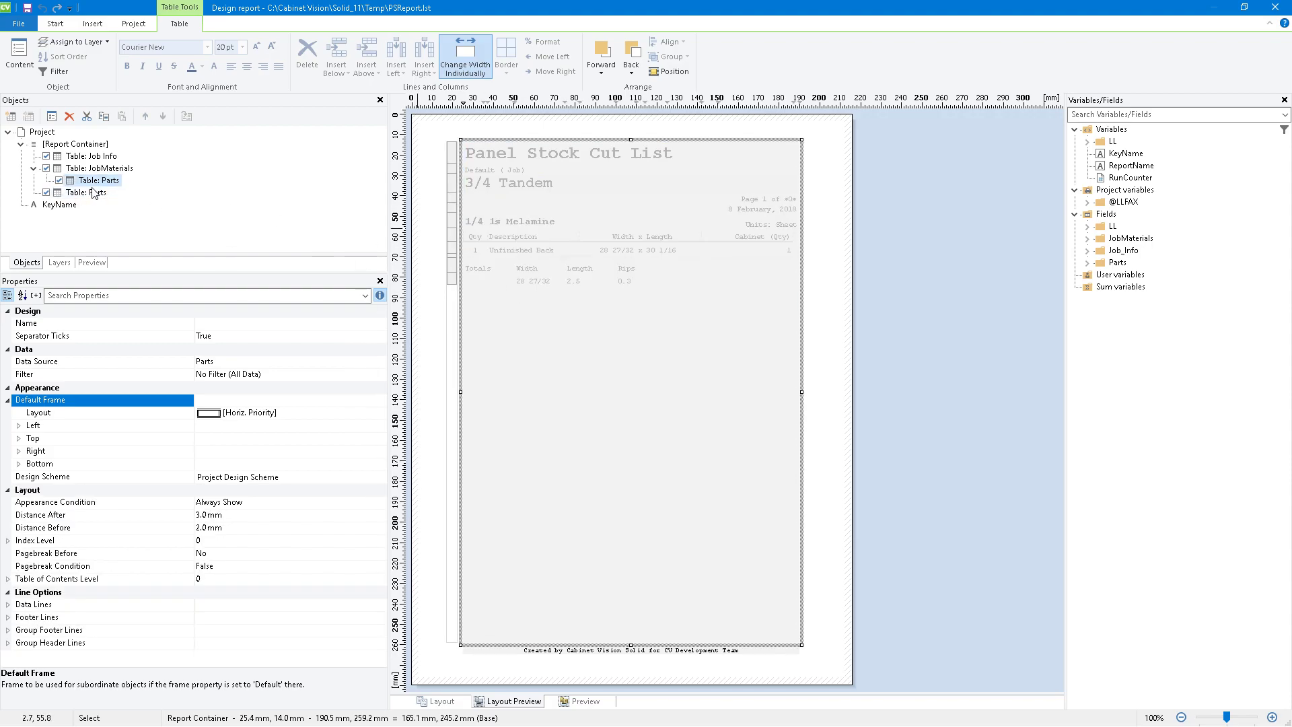
{"action": "left_click", "coordinate": [60, 193]}
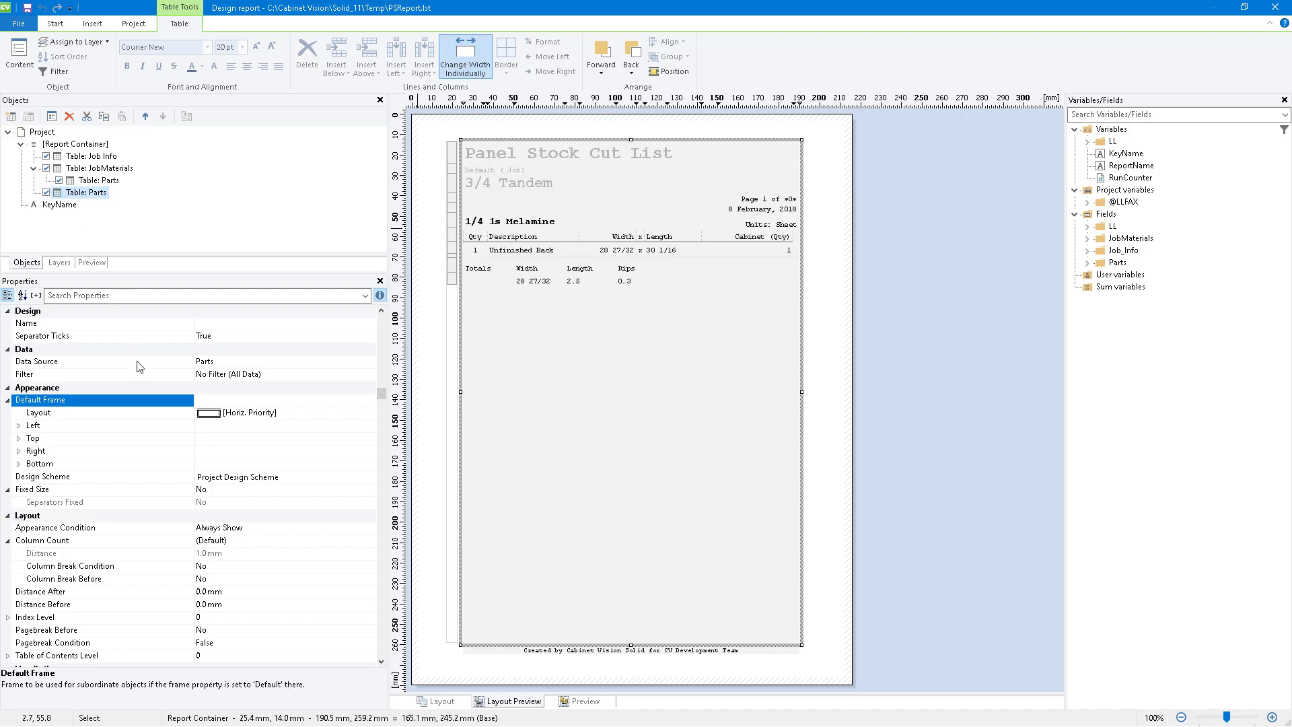
{"action": "left_click", "coordinate": [65, 325]}
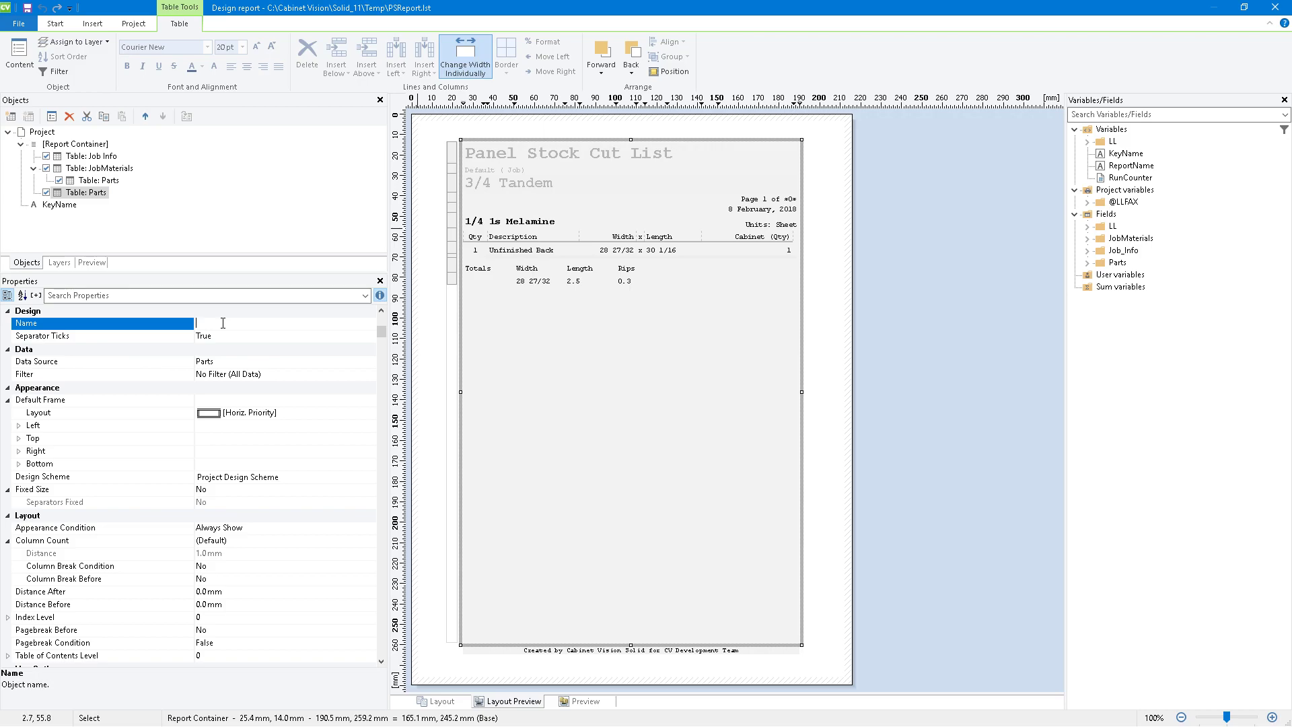
{"action": "key", "text": "Return"}
Rename the nested Parts table to New Table.
{"action": "left_click", "coordinate": [101, 180]}
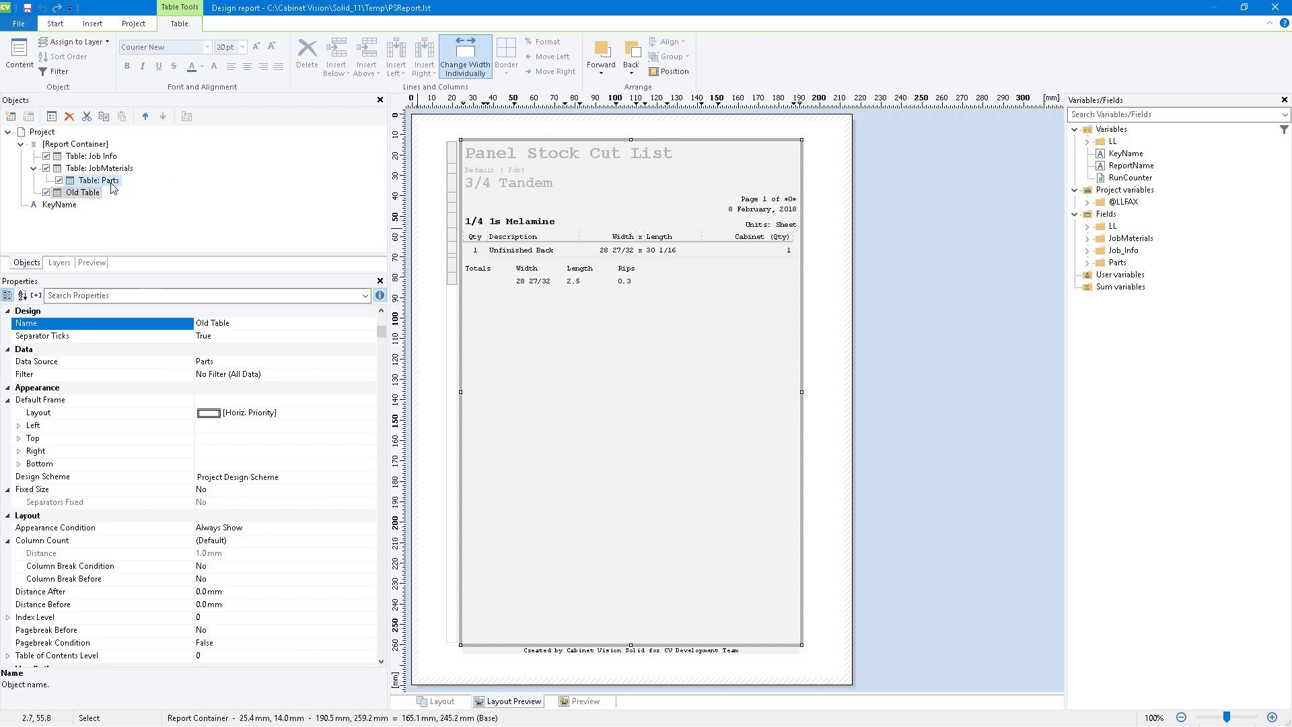
{"action": "left_click", "coordinate": [224, 324]}
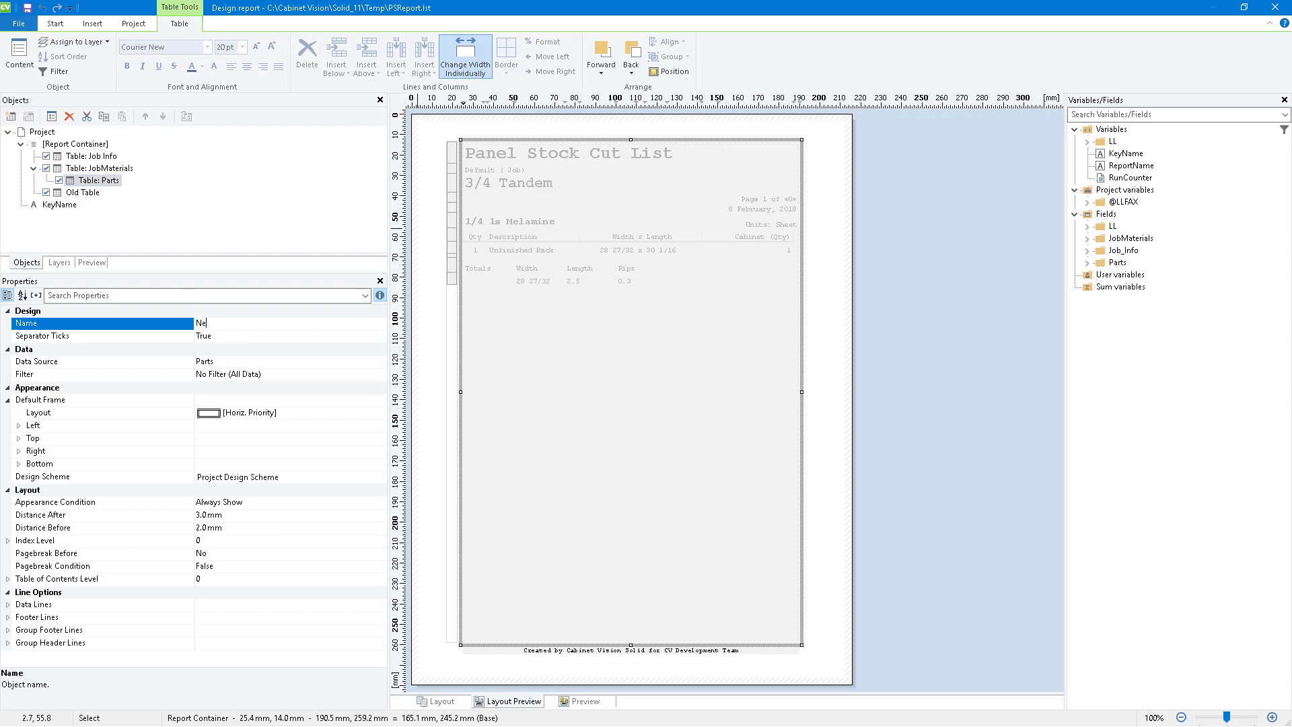
{"action": "key", "text": "Return"}
{"action": "left_click", "coordinate": [75, 193]}
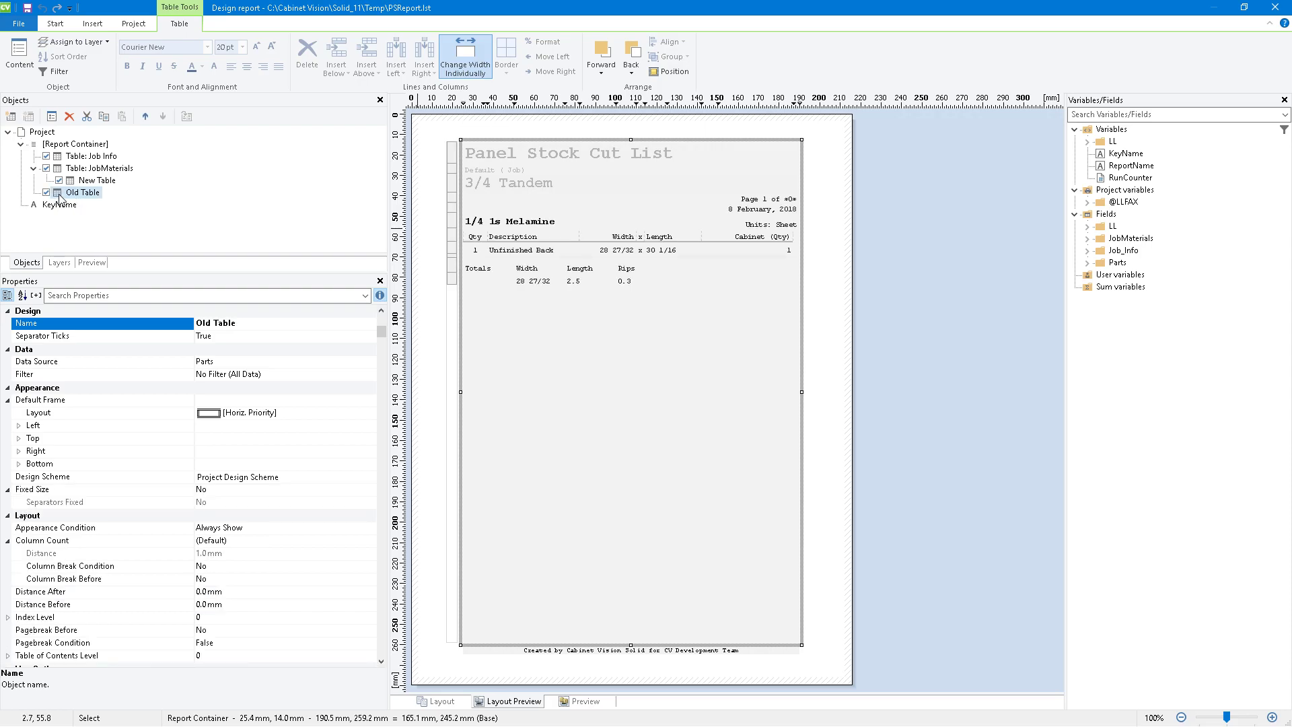
{"action": "double_click", "coordinate": [59, 198]}
{"action": "left_click", "coordinate": [370, 276]}
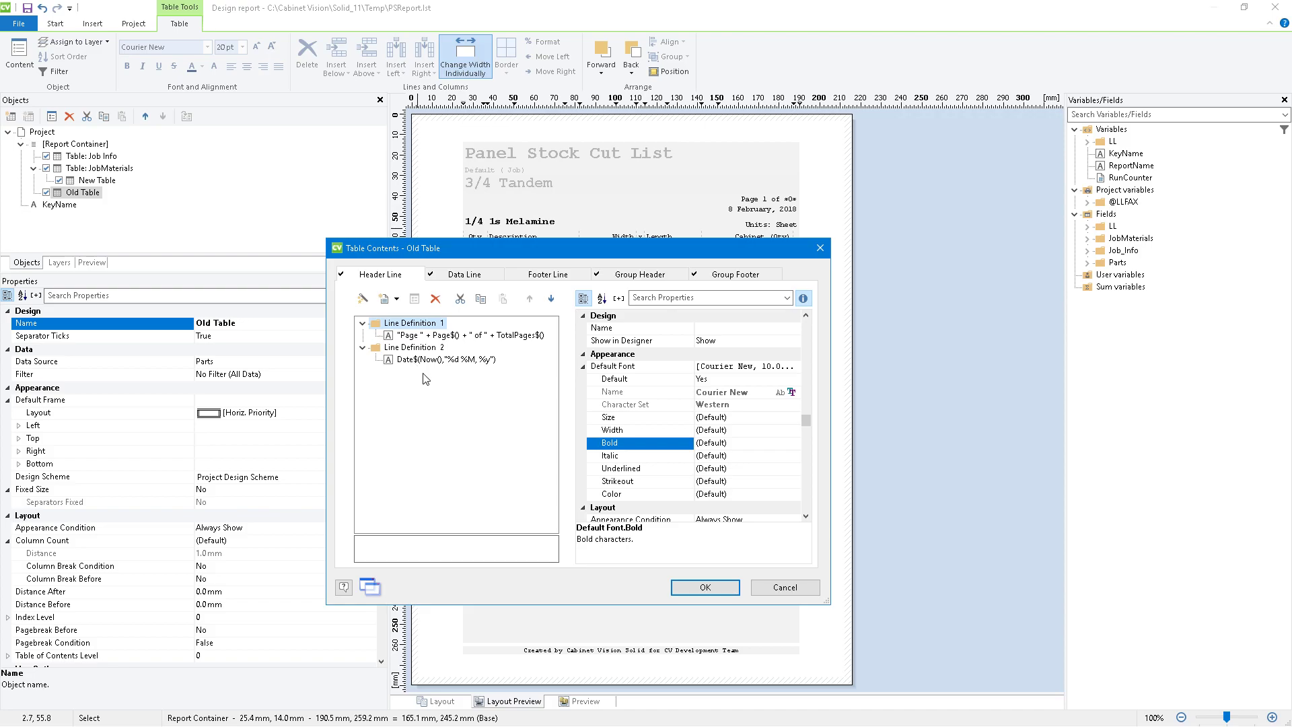
{"action": "left_click", "coordinate": [398, 360]}
{"action": "key", "text": "ctrl+a"}
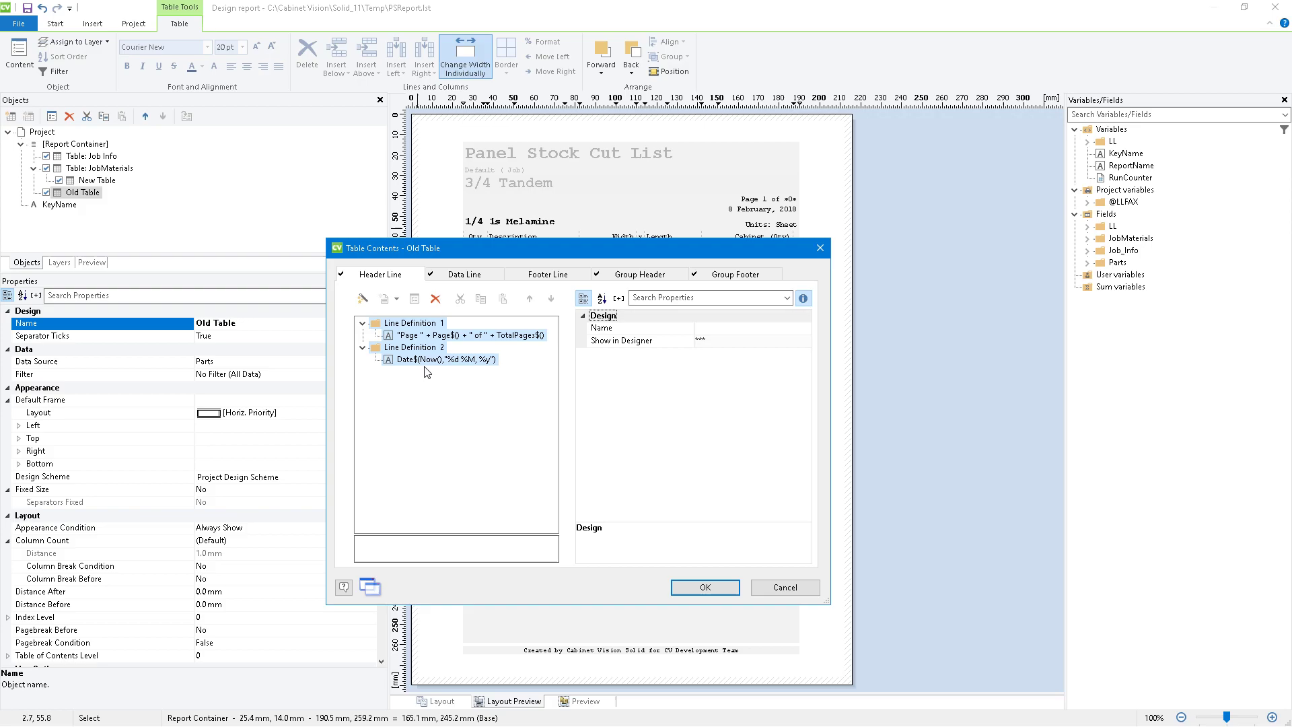
{"action": "left_click", "coordinate": [482, 300]}
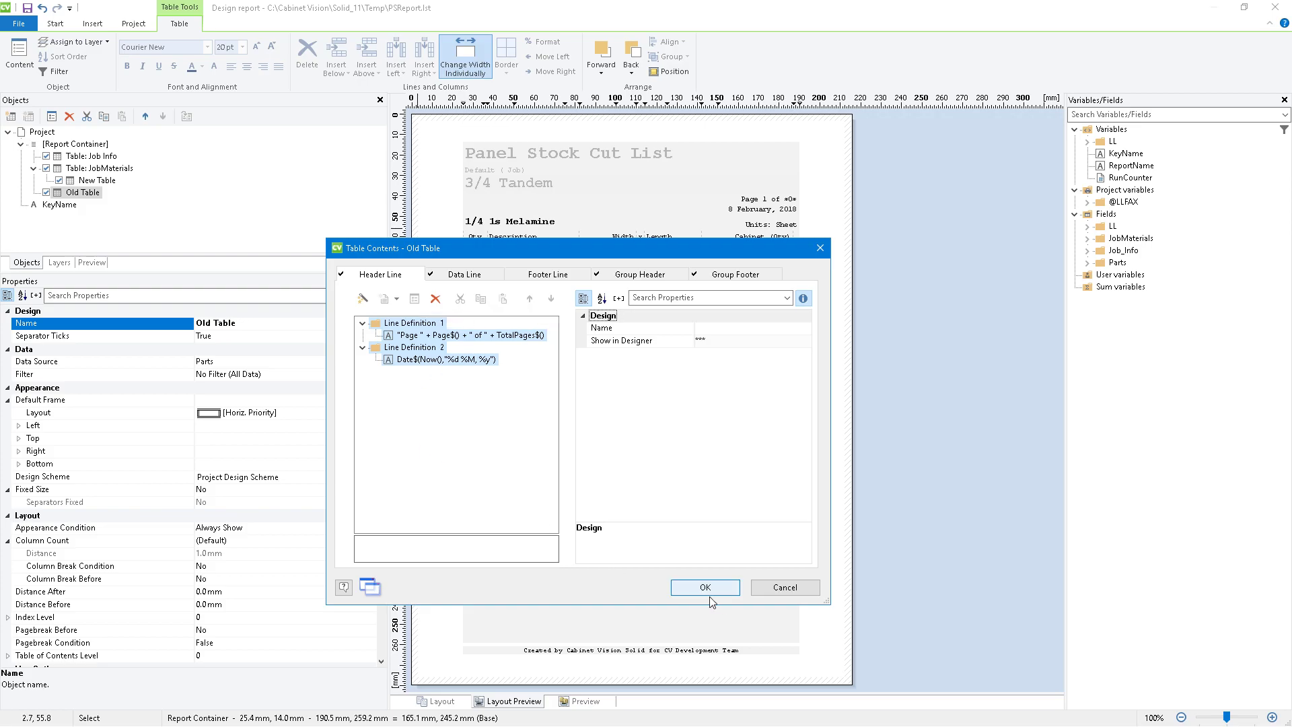
{"action": "left_click", "coordinate": [791, 588]}
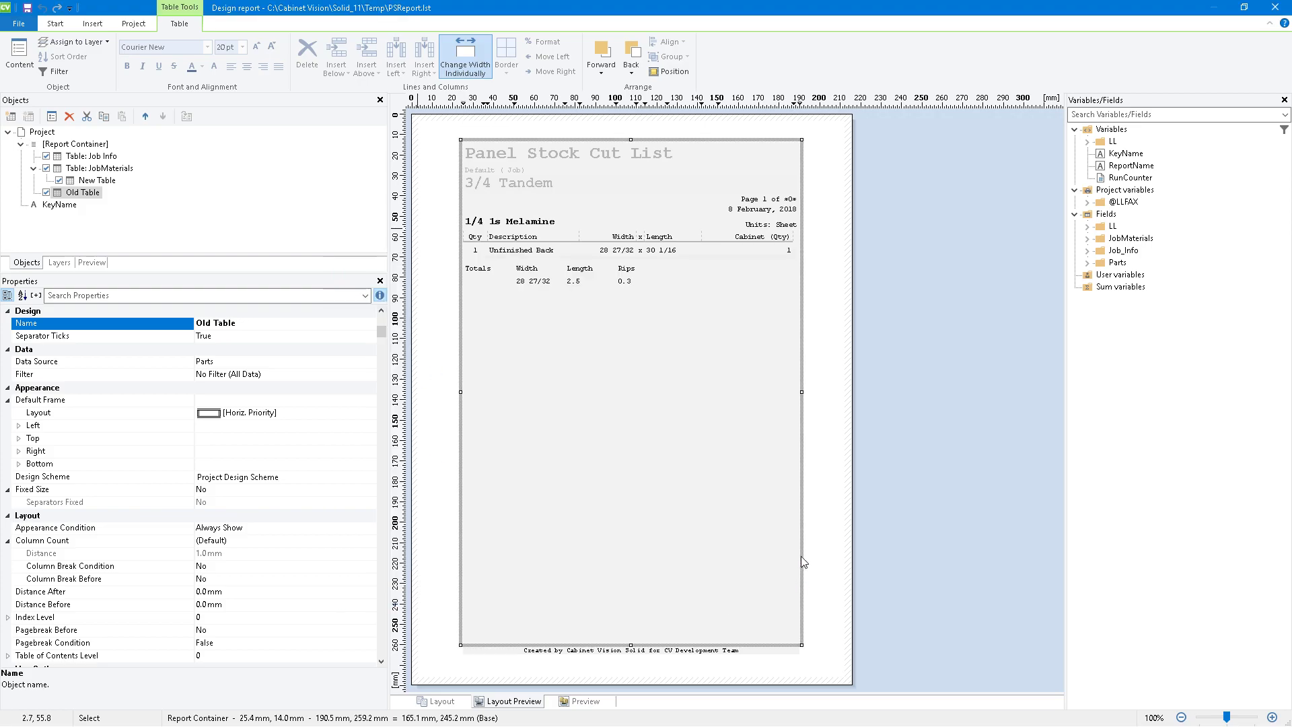
Paste the page count and date line definitions into the Job Info table's header line.
{"action": "left_click", "coordinate": [114, 171]}
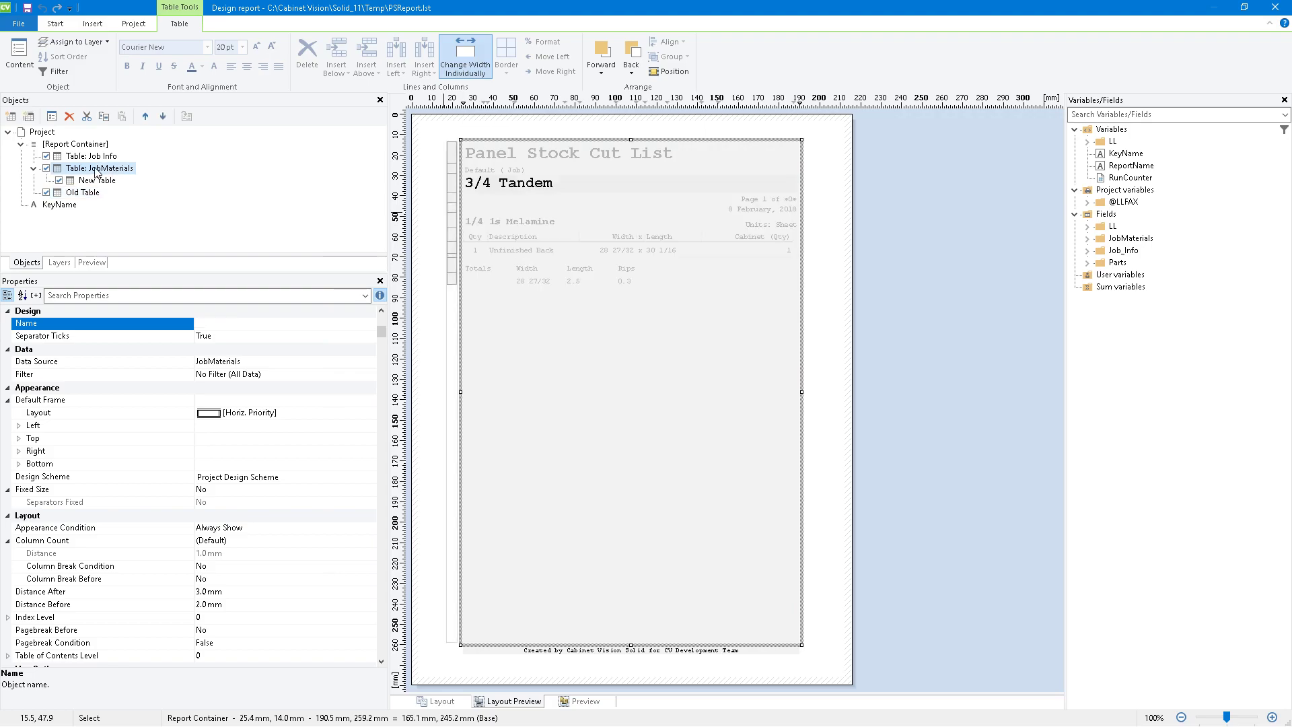
{"action": "left_click", "coordinate": [92, 157]}
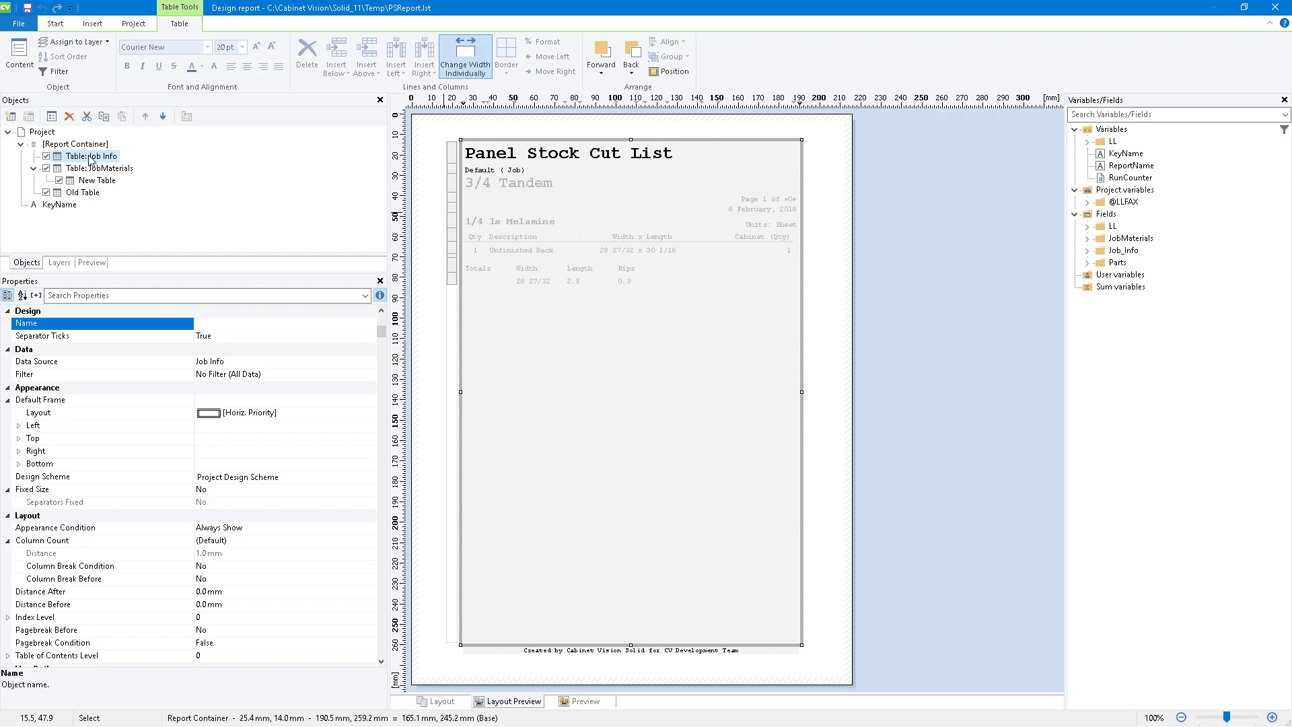
{"action": "double_click", "coordinate": [91, 160]}
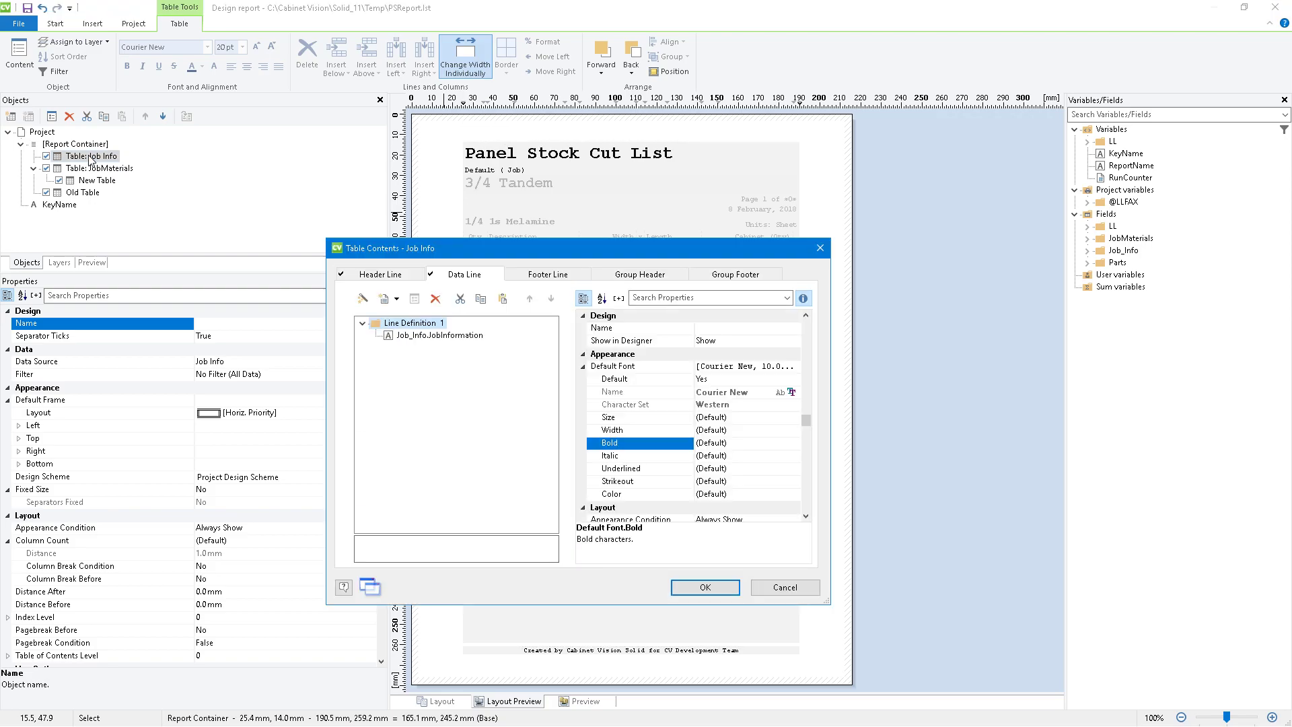
{"action": "left_click", "coordinate": [380, 274]}
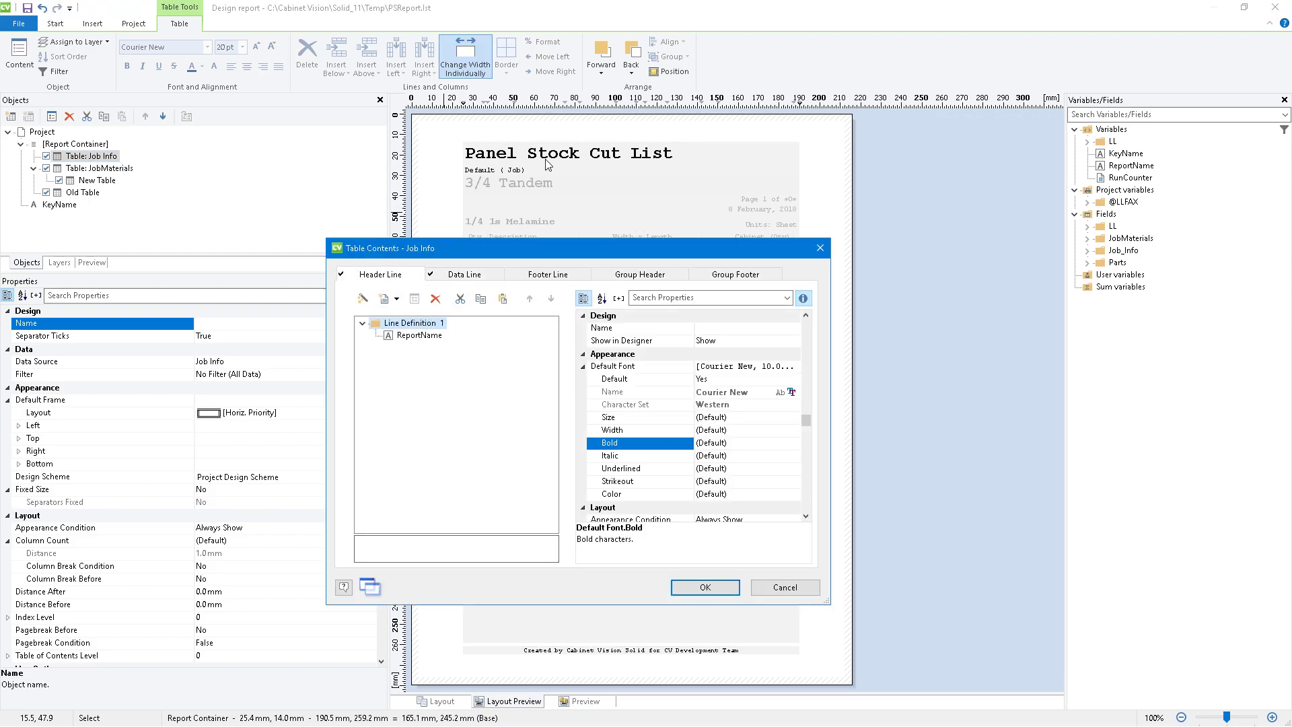
{"action": "left_click", "coordinate": [475, 278]}
{"action": "left_click", "coordinate": [379, 276]}
{"action": "key", "text": "ctrl+v"}
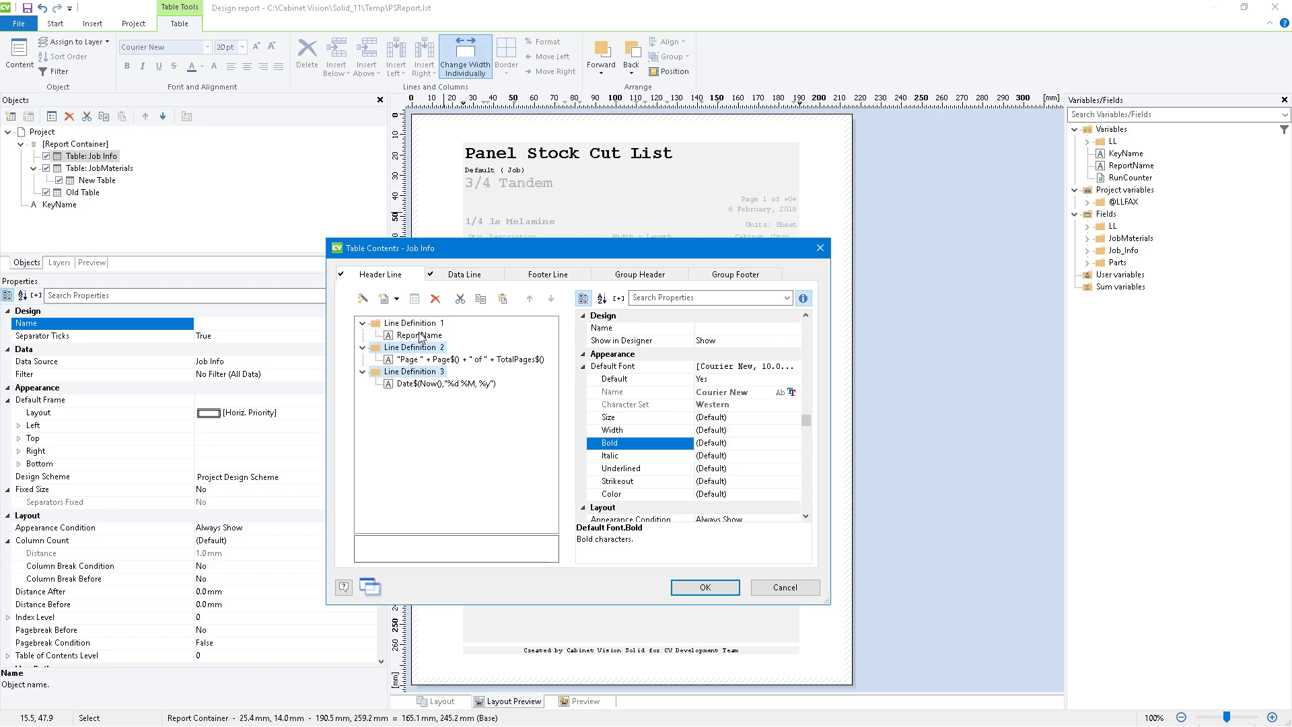
{"action": "left_click", "coordinate": [684, 583]}
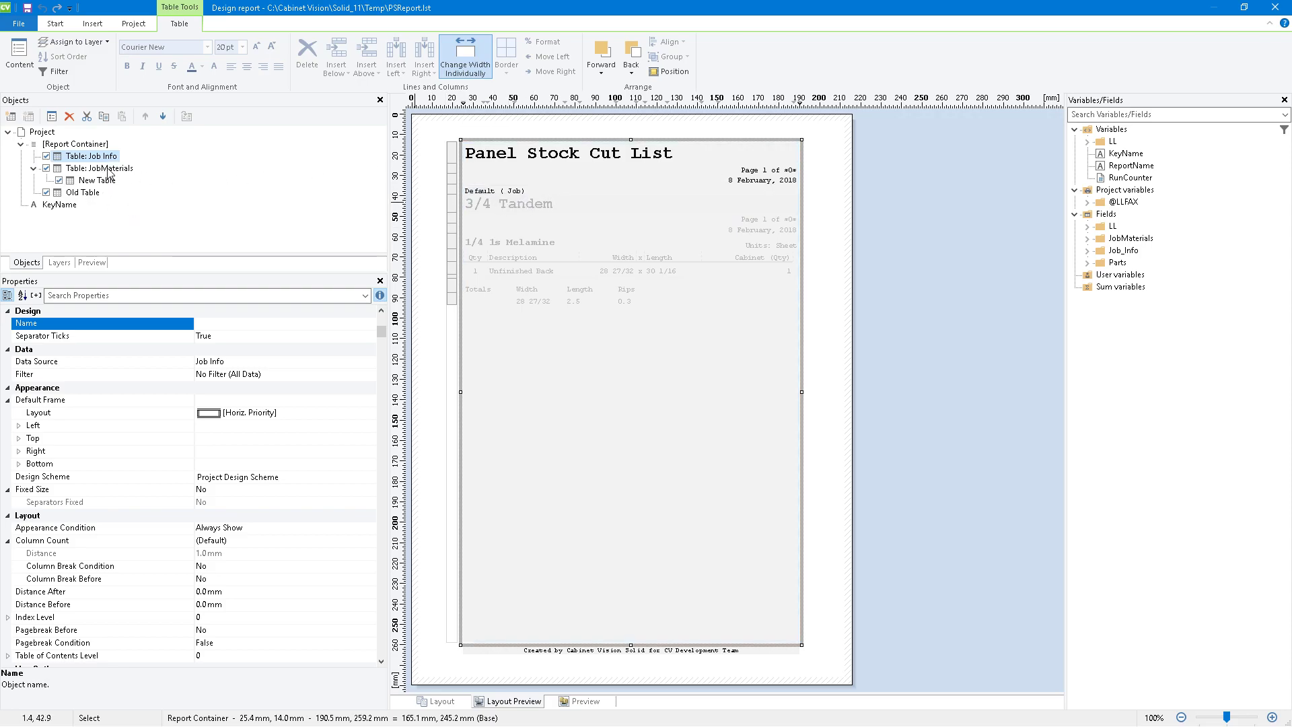
Copy all of Old Table's data line fields.
{"action": "double_click", "coordinate": [82, 193]}
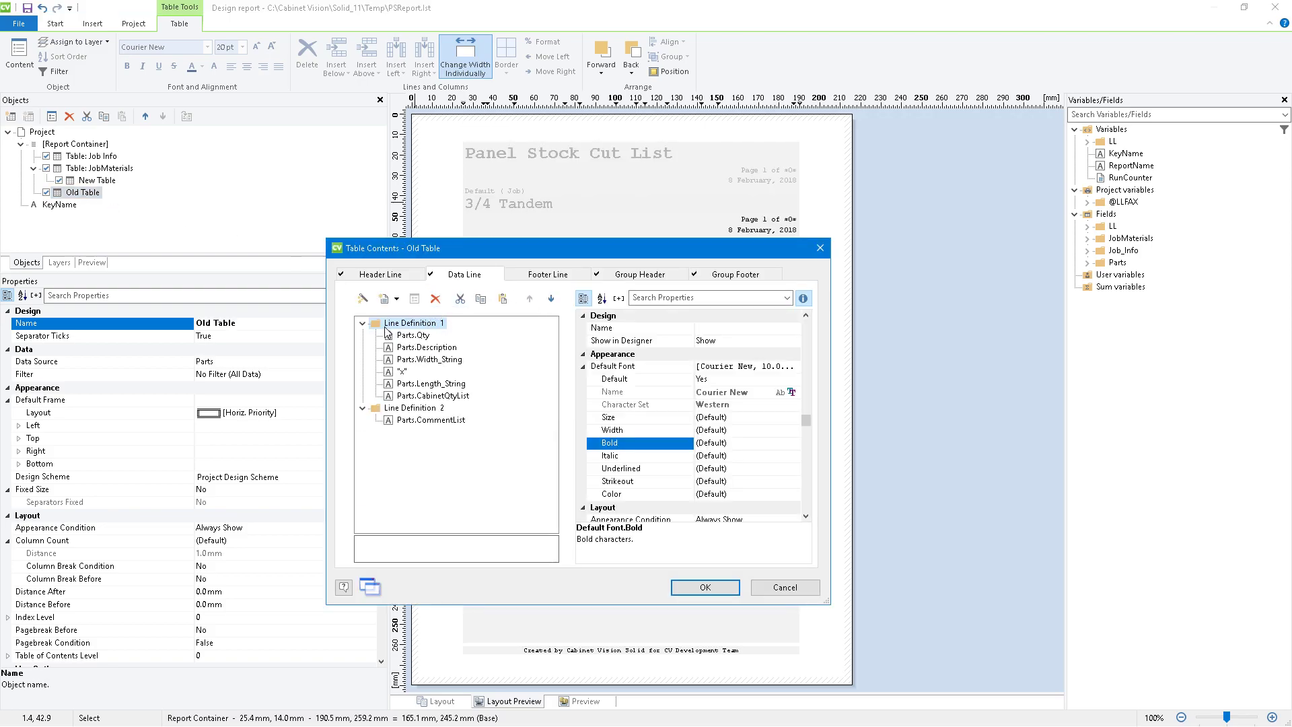
{"action": "left_click", "coordinate": [410, 420], "text": "shift"}
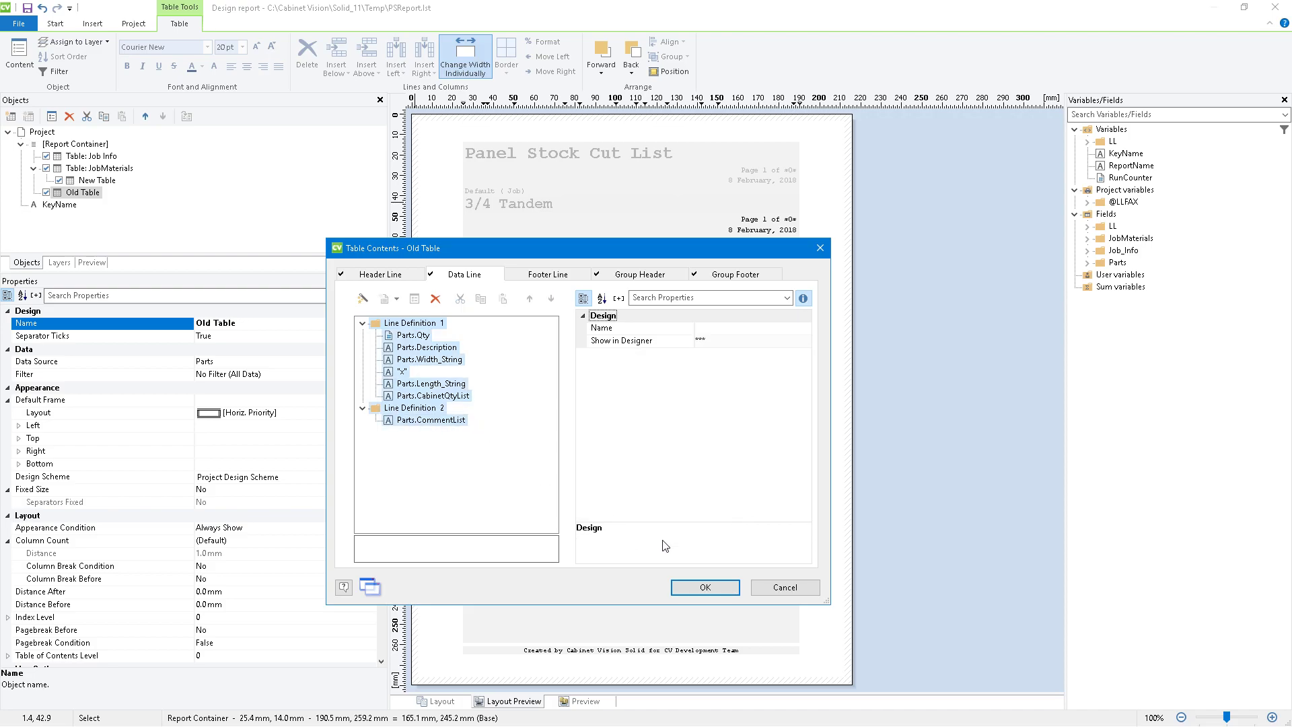
{"action": "left_click", "coordinate": [705, 587]}
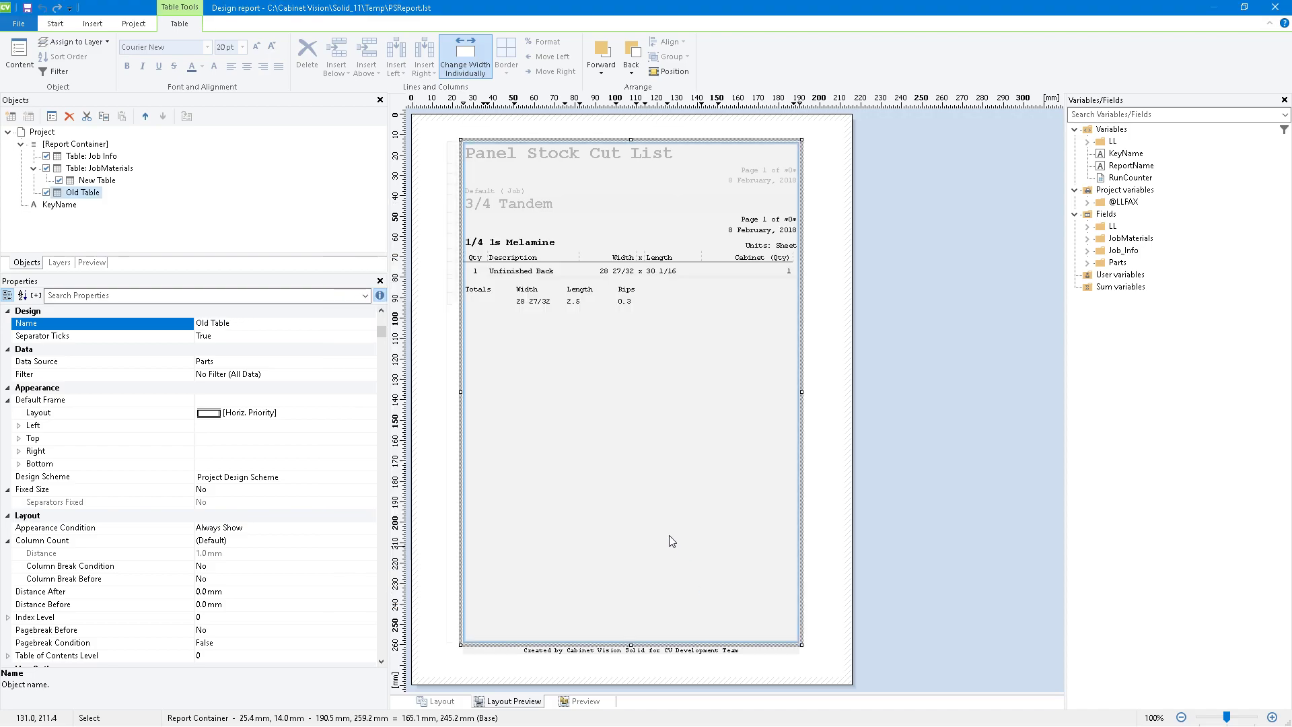
In New Table, delete the empty line definition and move the CommentList line below the part line.
{"action": "double_click", "coordinate": [96, 181]}
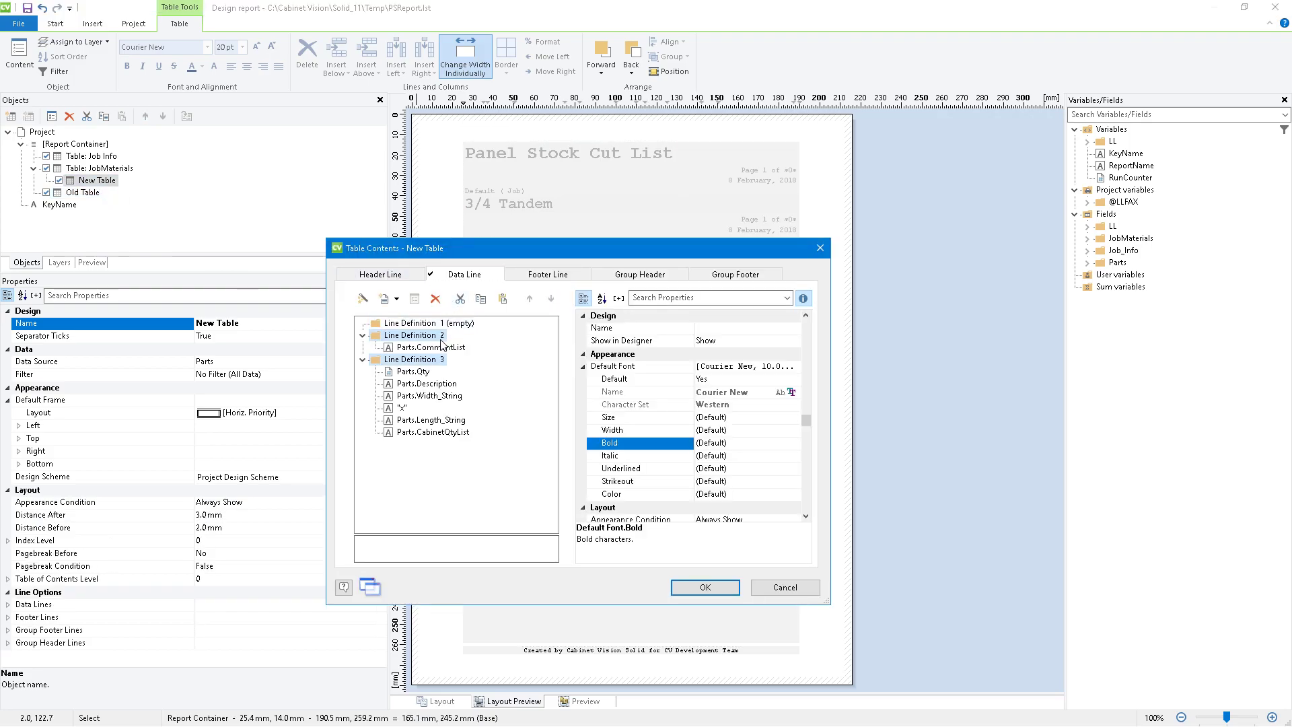
{"action": "left_click", "coordinate": [409, 324]}
{"action": "left_click", "coordinate": [435, 298]}
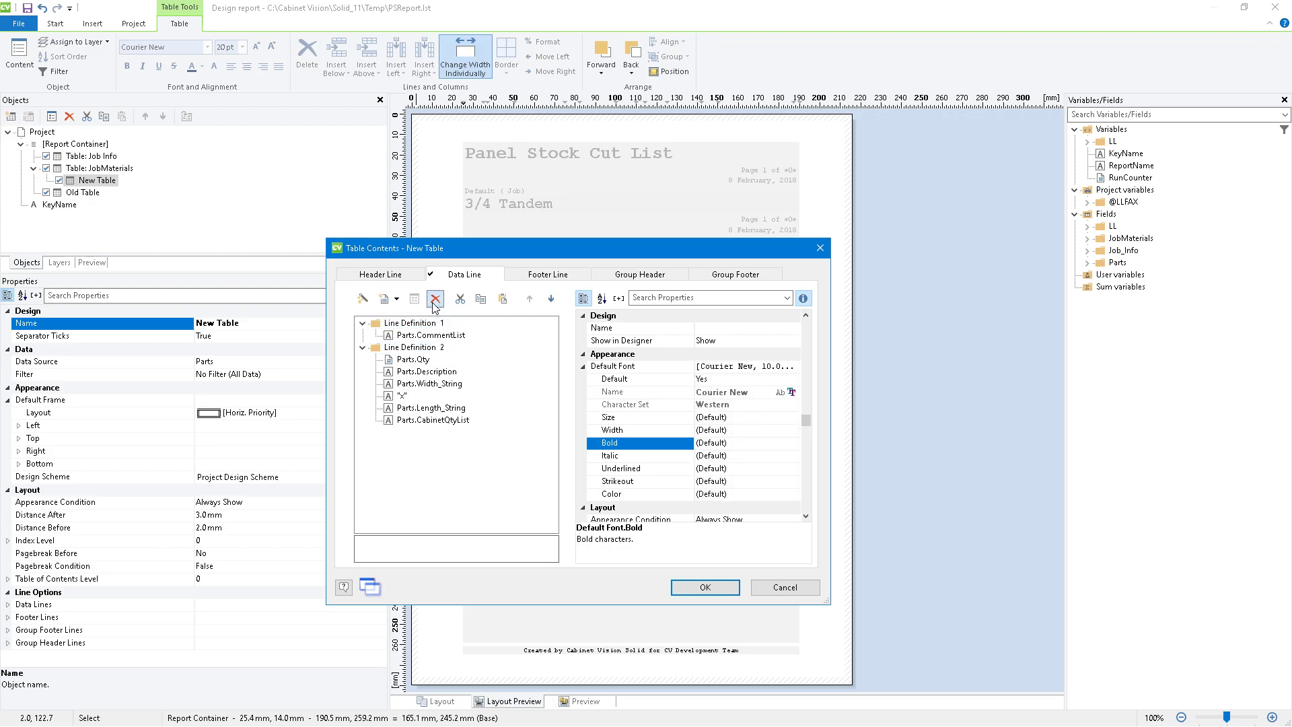
{"action": "left_click", "coordinate": [410, 325]}
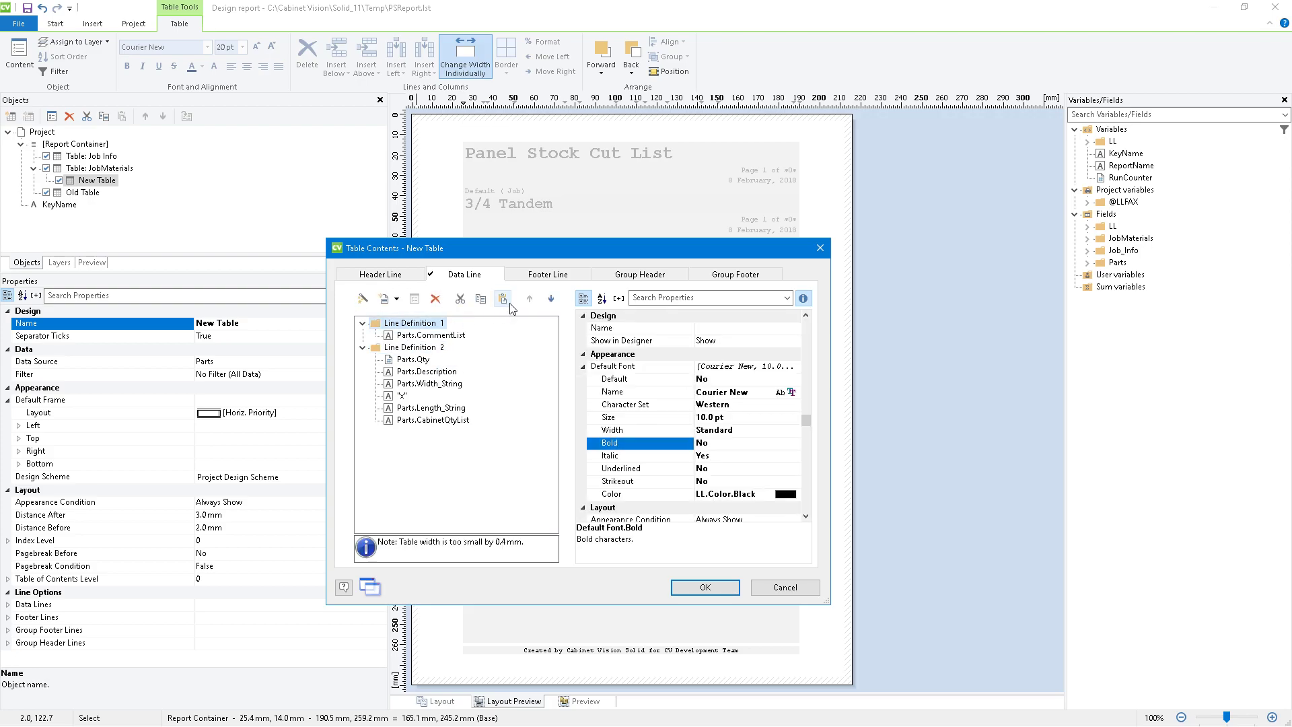
{"action": "left_click", "coordinate": [551, 299]}
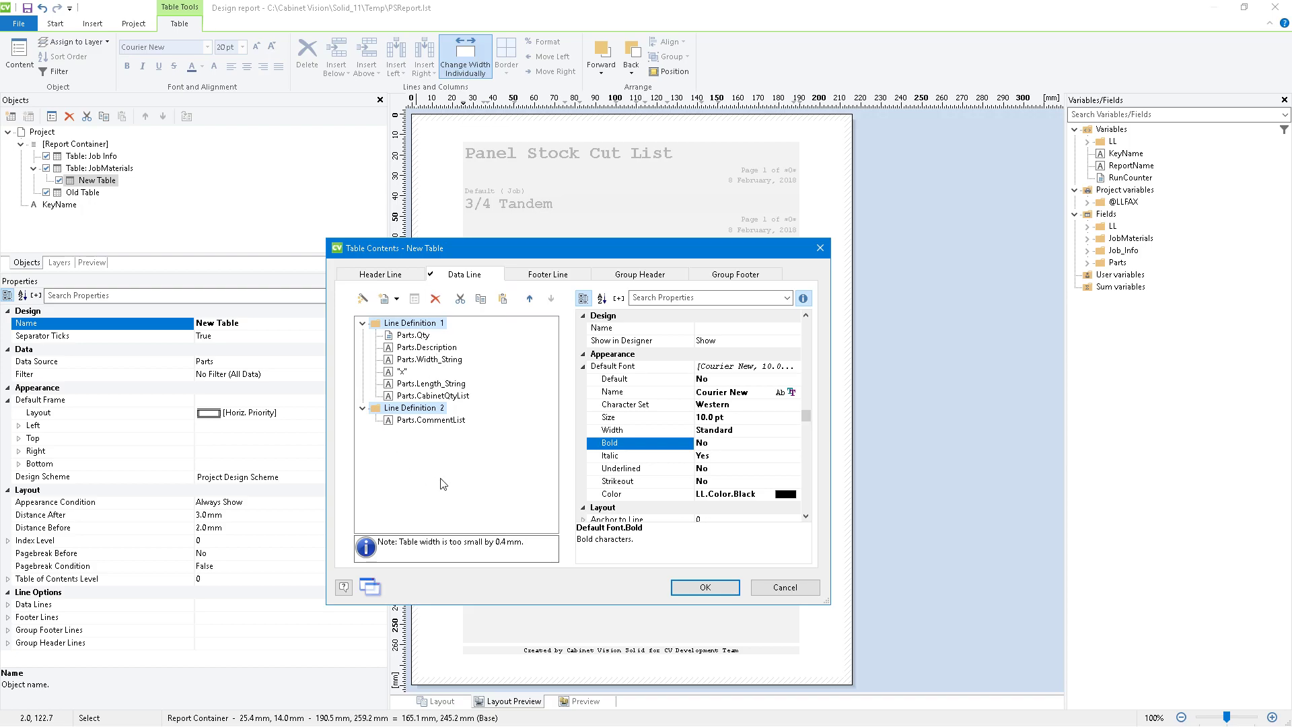
{"action": "left_click", "coordinate": [705, 587]}
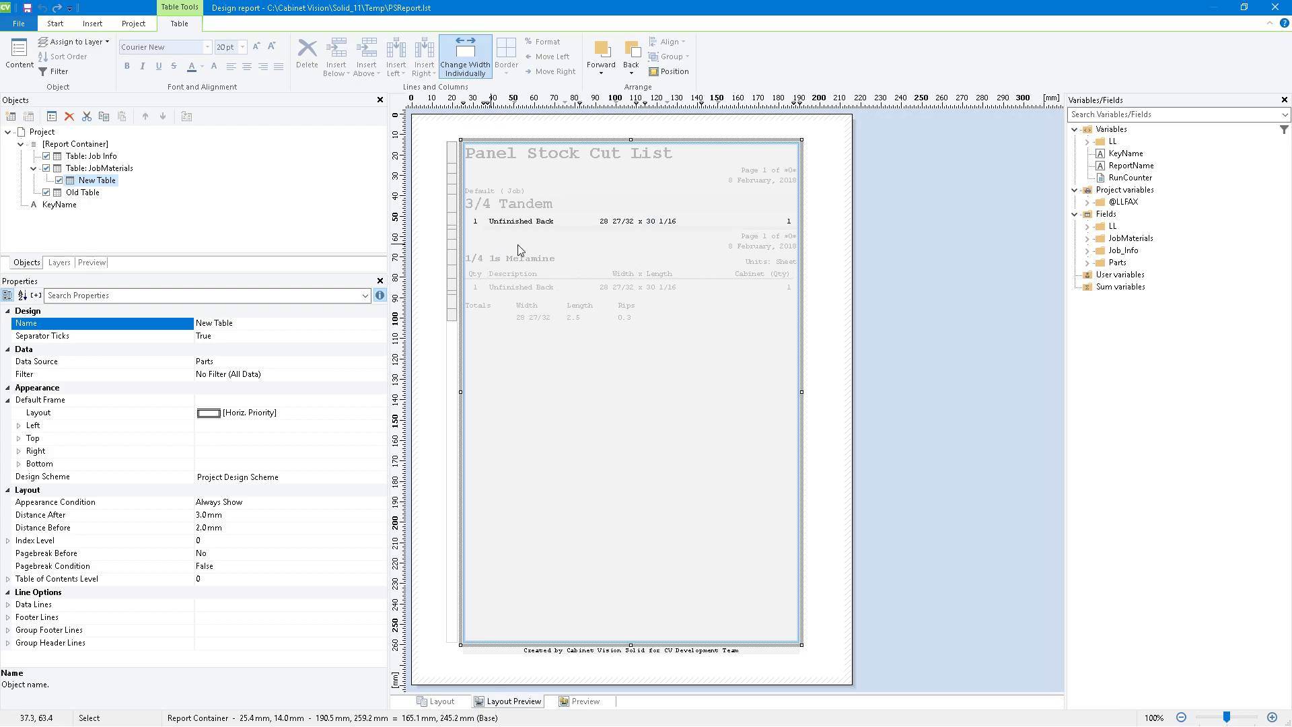
Copy the six column-heading captions from Old Table's group header line.
{"action": "double_click", "coordinate": [88, 194]}
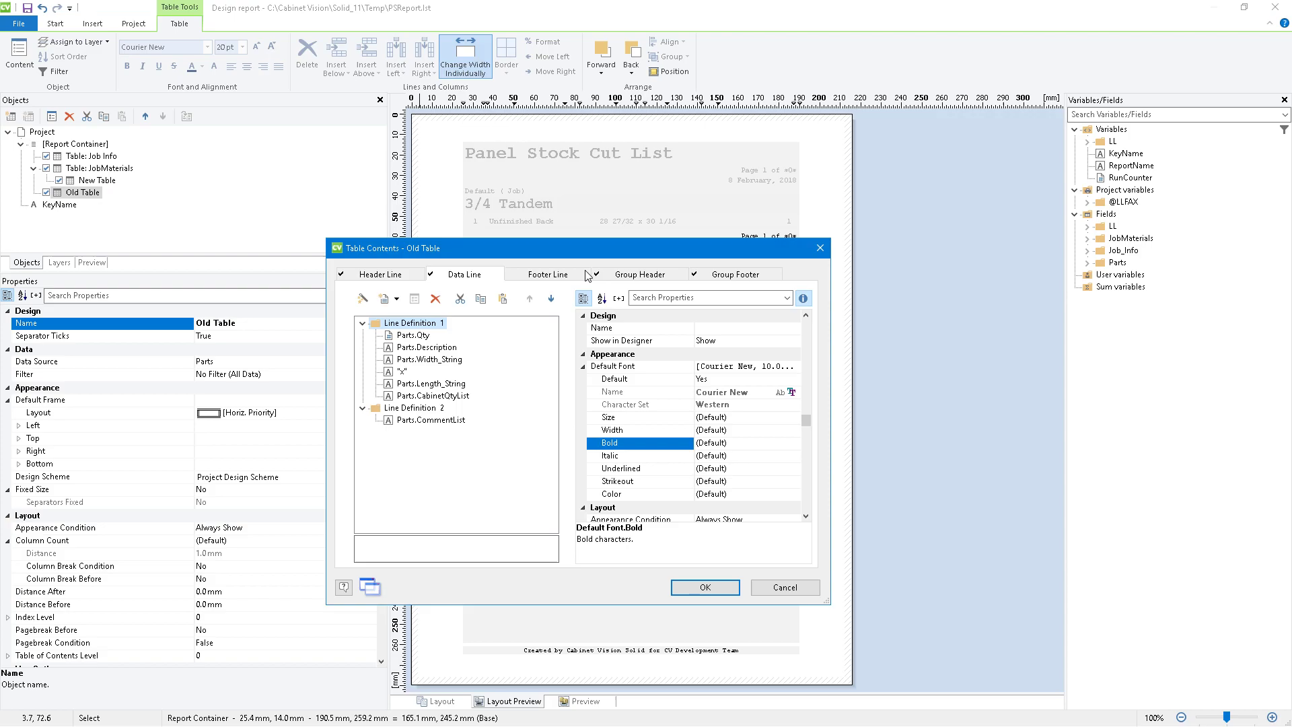
{"action": "left_click", "coordinate": [633, 276]}
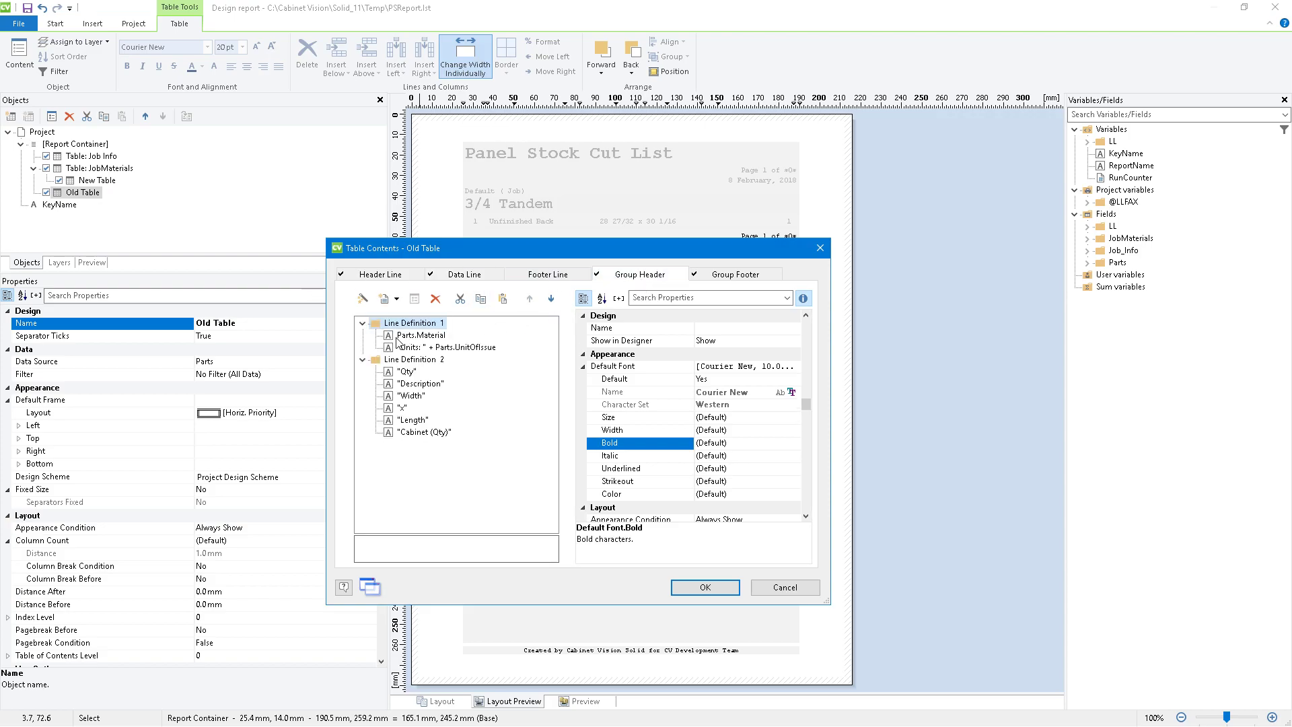
{"action": "left_click", "coordinate": [413, 362]}
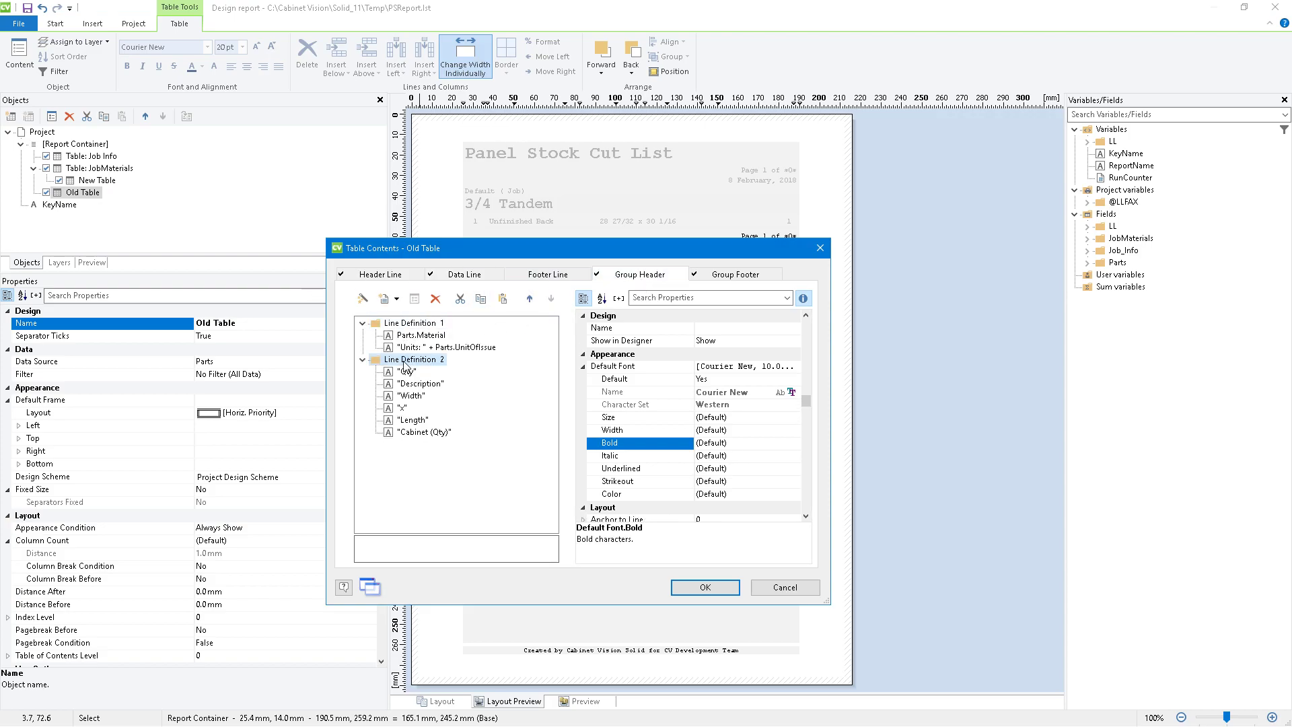
{"action": "left_click", "coordinate": [424, 433], "text": "shift"}
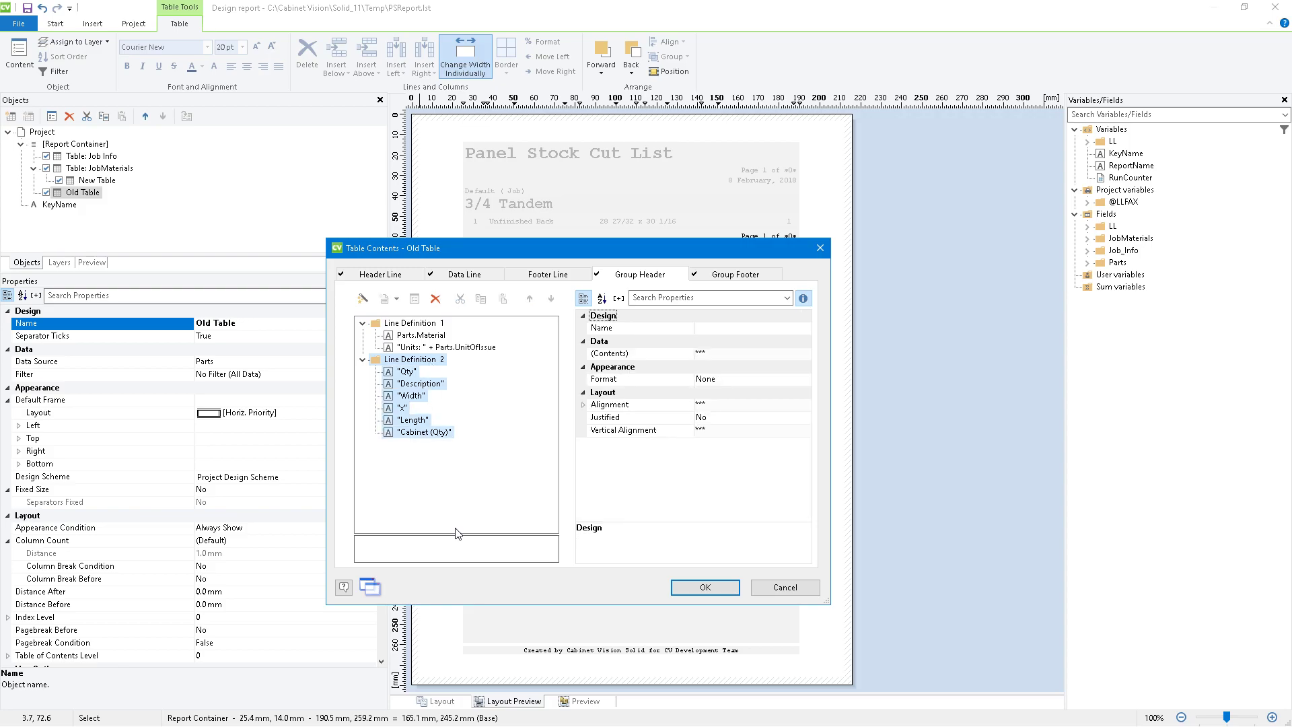
{"action": "left_click", "coordinate": [680, 586]}
Paste the Qty, Description, Width x Length, Cabinet (Qty) captions into New Table's header line.
{"action": "double_click", "coordinate": [89, 182]}
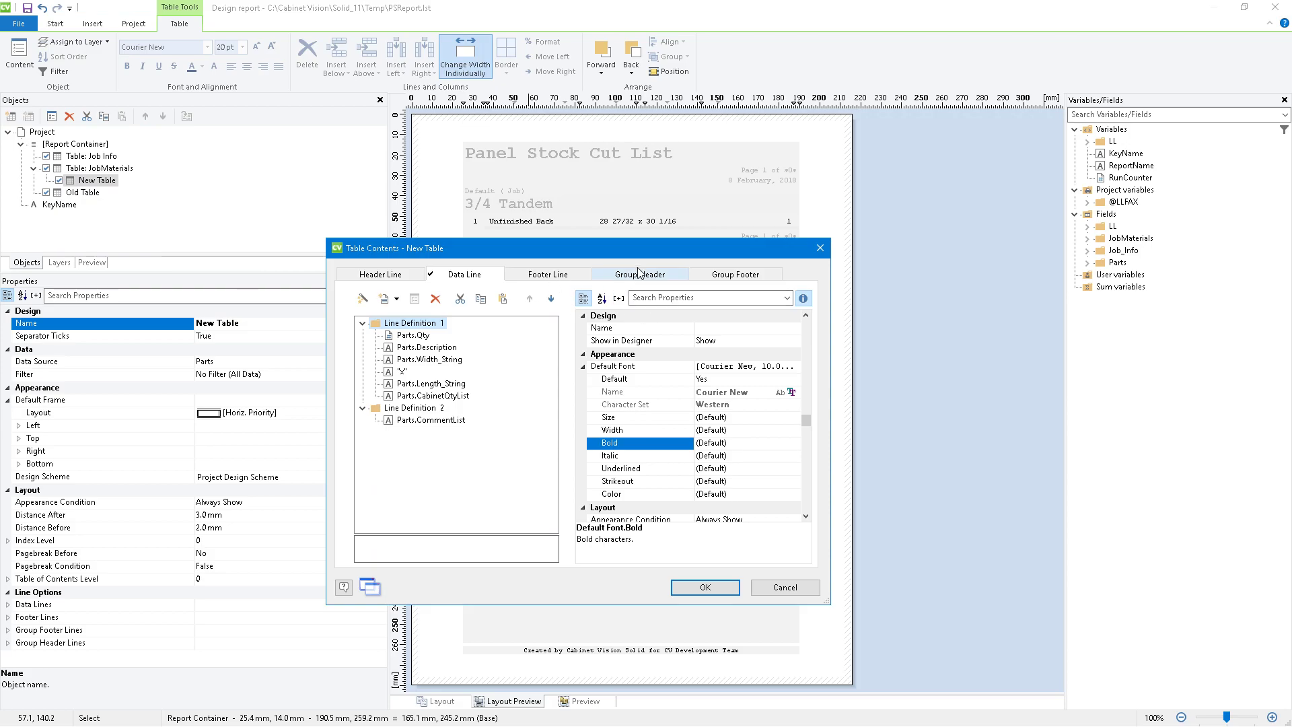
{"action": "left_click", "coordinate": [381, 274]}
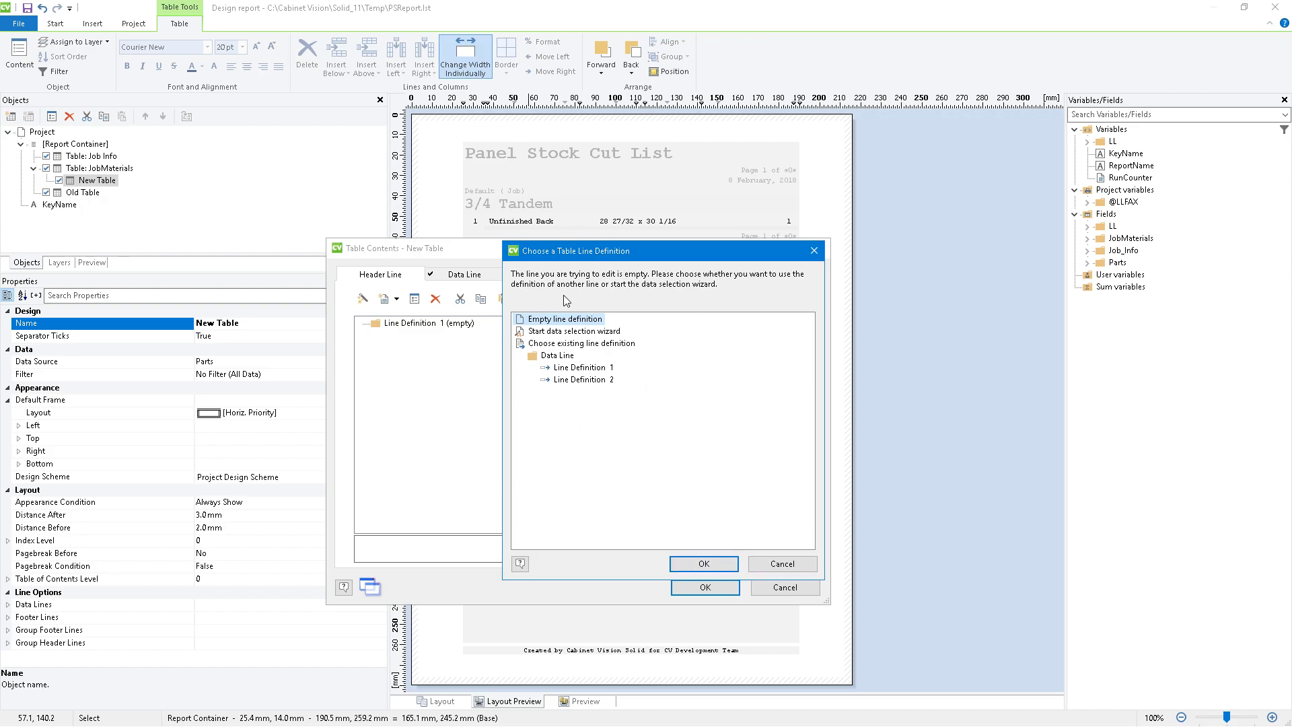
{"action": "left_click", "coordinate": [781, 564]}
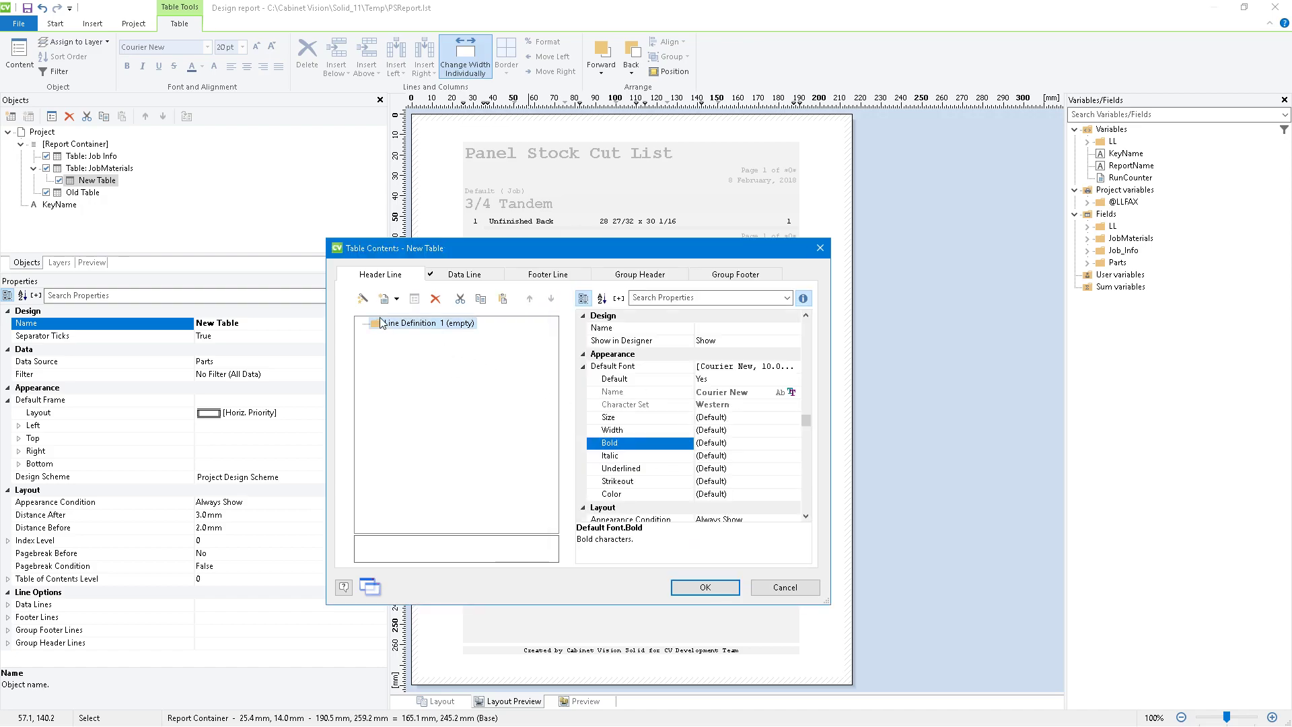
{"action": "left_click", "coordinate": [471, 384]}
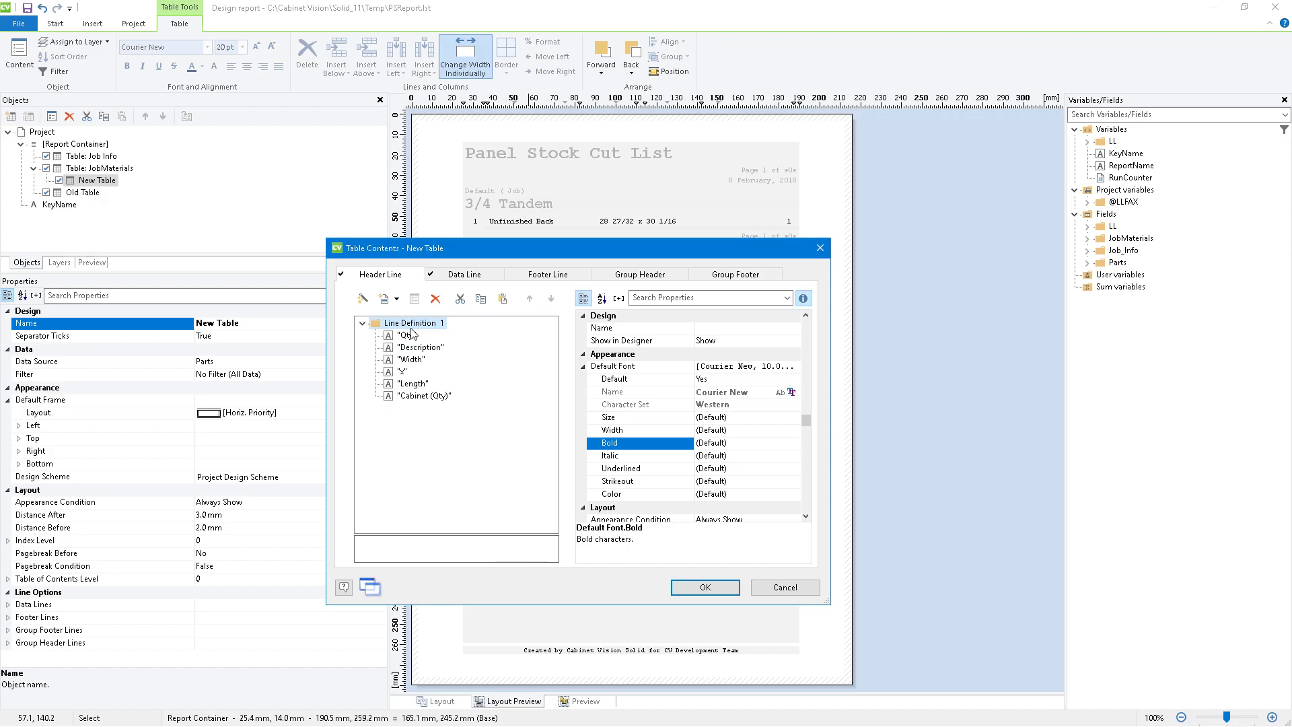
{"action": "left_click", "coordinate": [707, 586]}
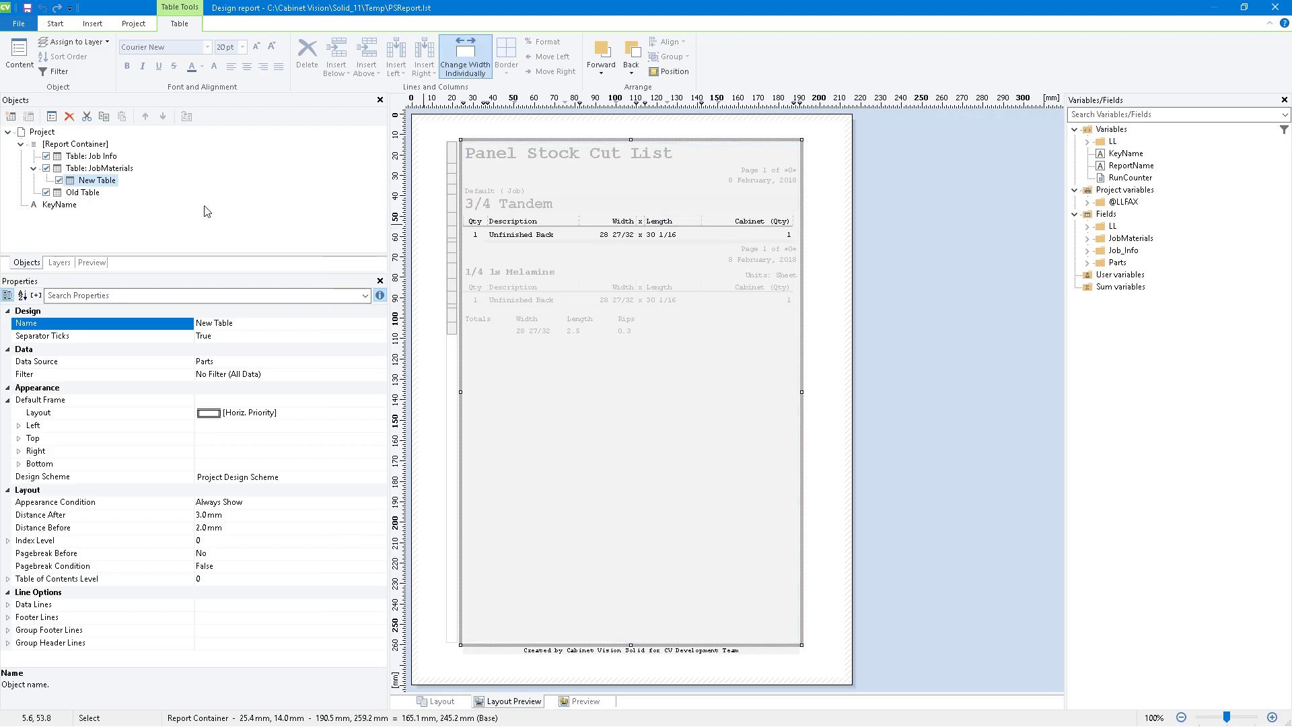
Copy all of Old Table's group footer fields.
{"action": "double_click", "coordinate": [94, 180]}
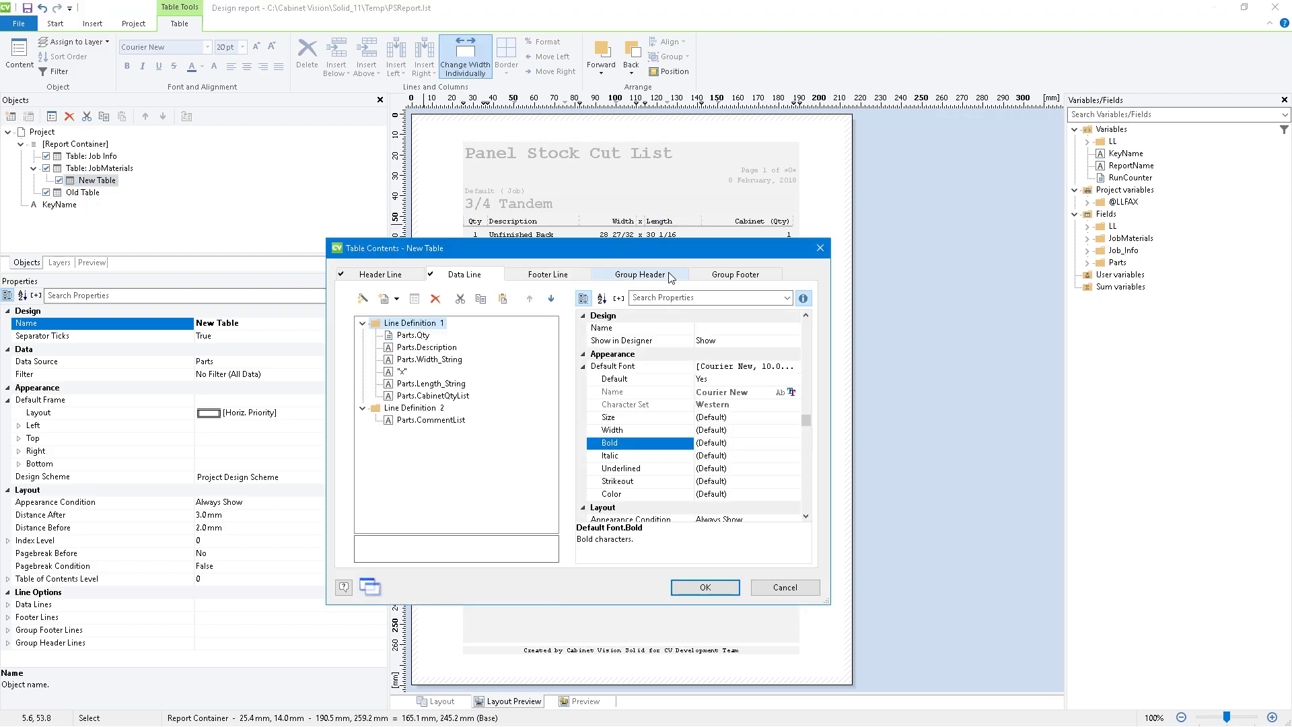
{"action": "left_click", "coordinate": [801, 587]}
{"action": "double_click", "coordinate": [92, 193]}
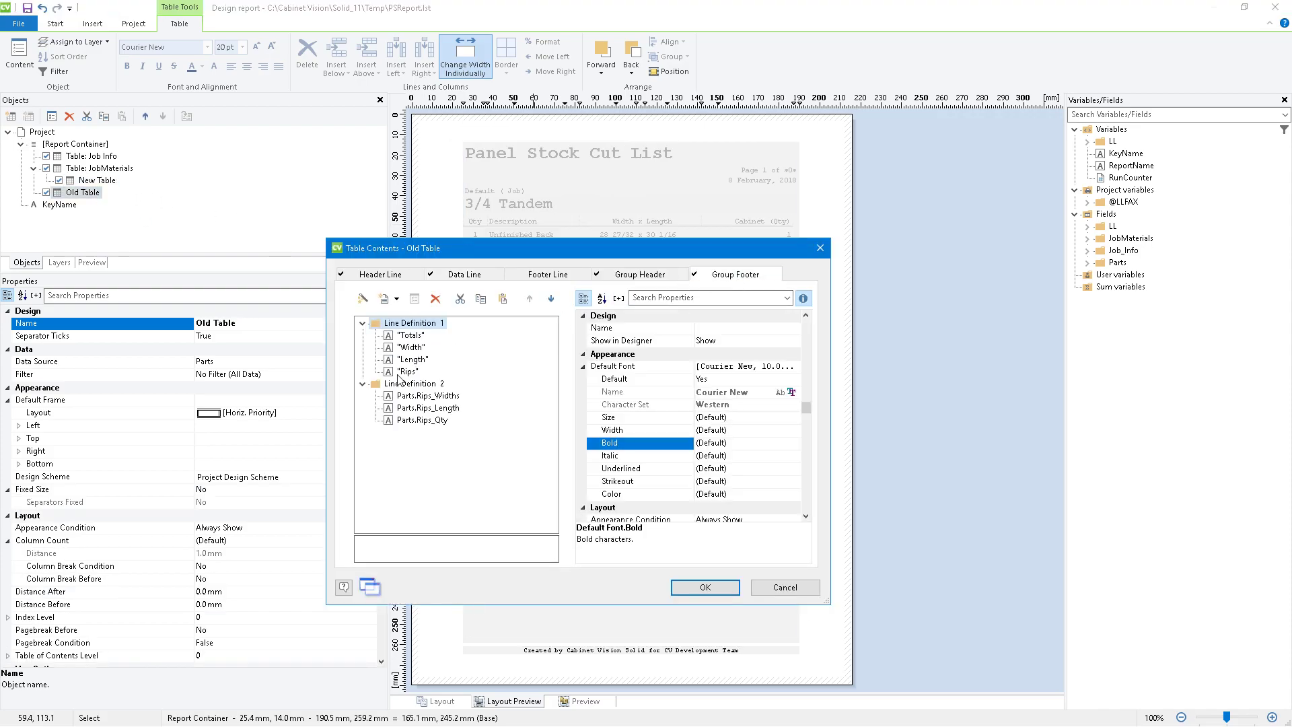
{"action": "key", "text": "ctrl+a"}
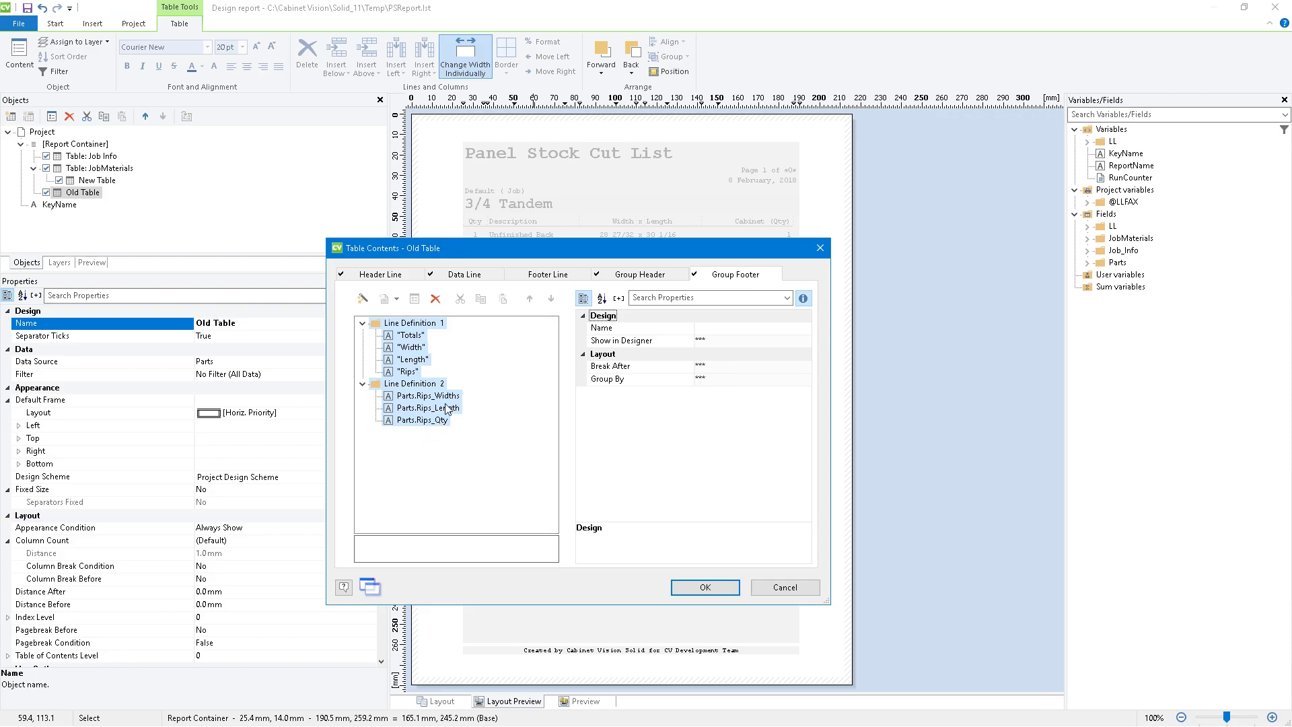
{"action": "left_click", "coordinate": [785, 588]}
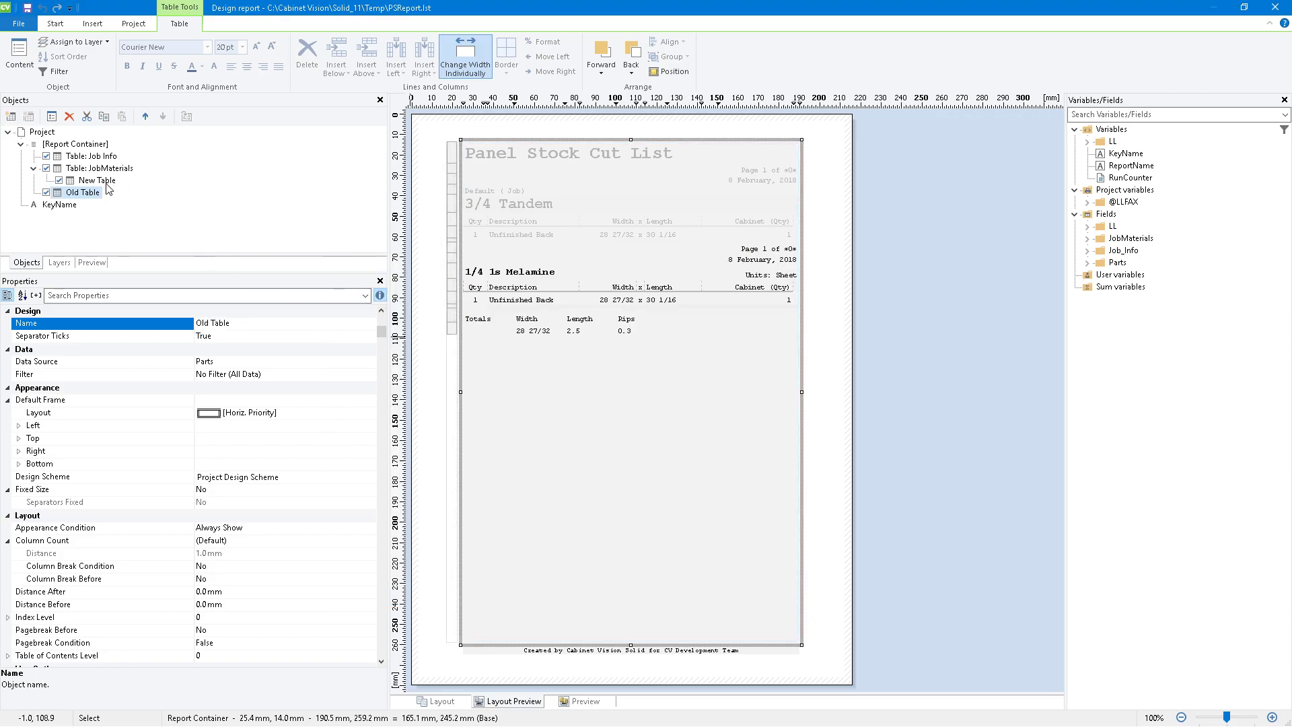
Reuse the existing Totals footer lines in New Table and delete its empty first footer line.
{"action": "double_click", "coordinate": [97, 180]}
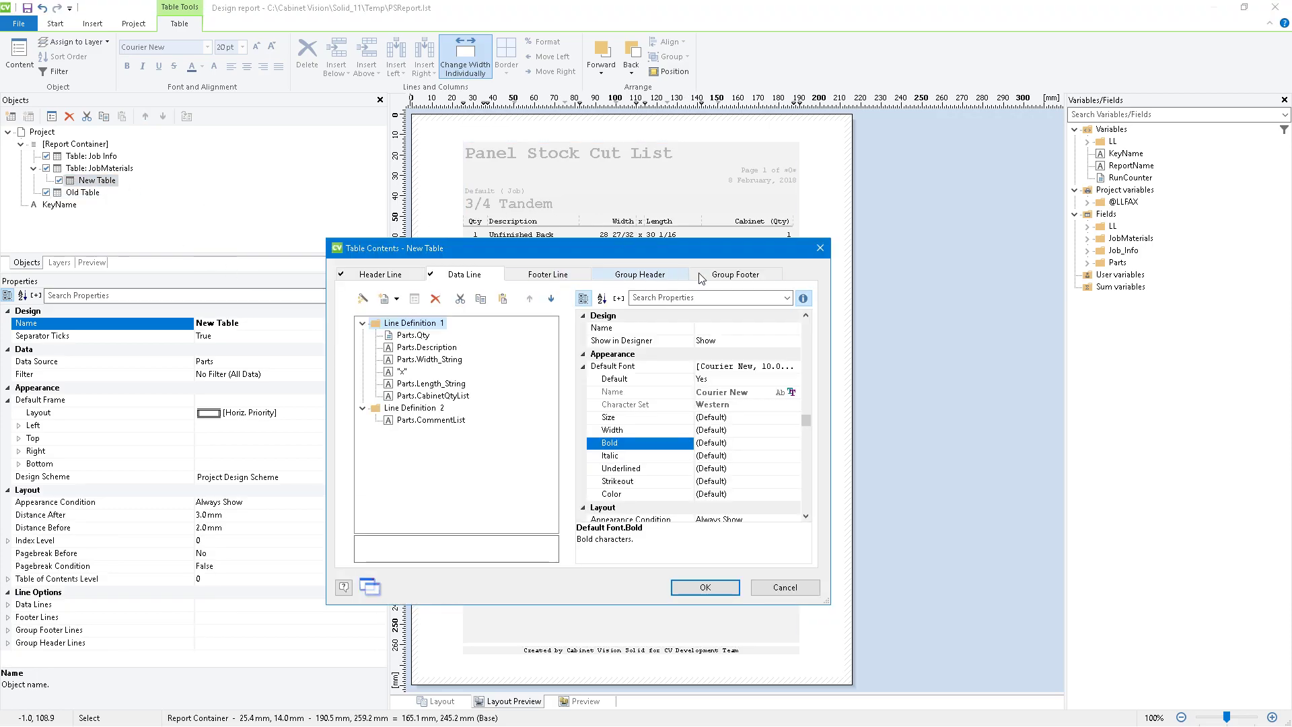
{"action": "left_click", "coordinate": [550, 274]}
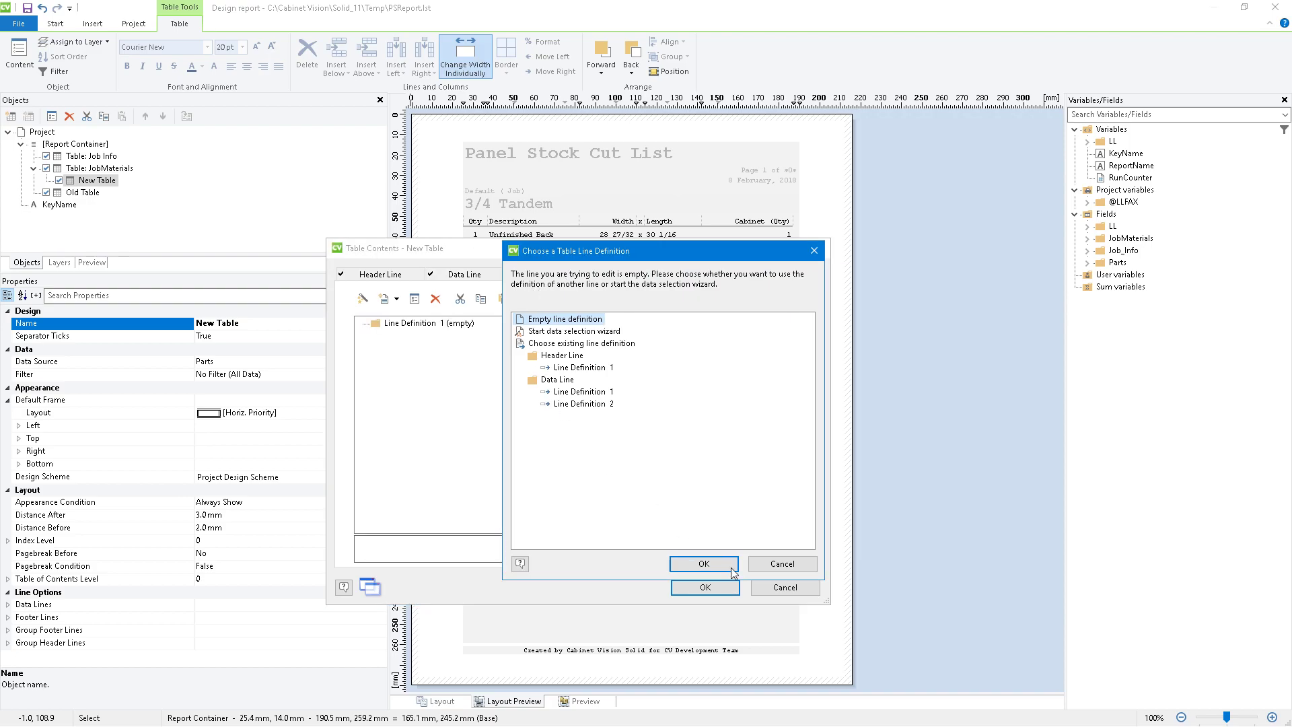
{"action": "left_click", "coordinate": [704, 564]}
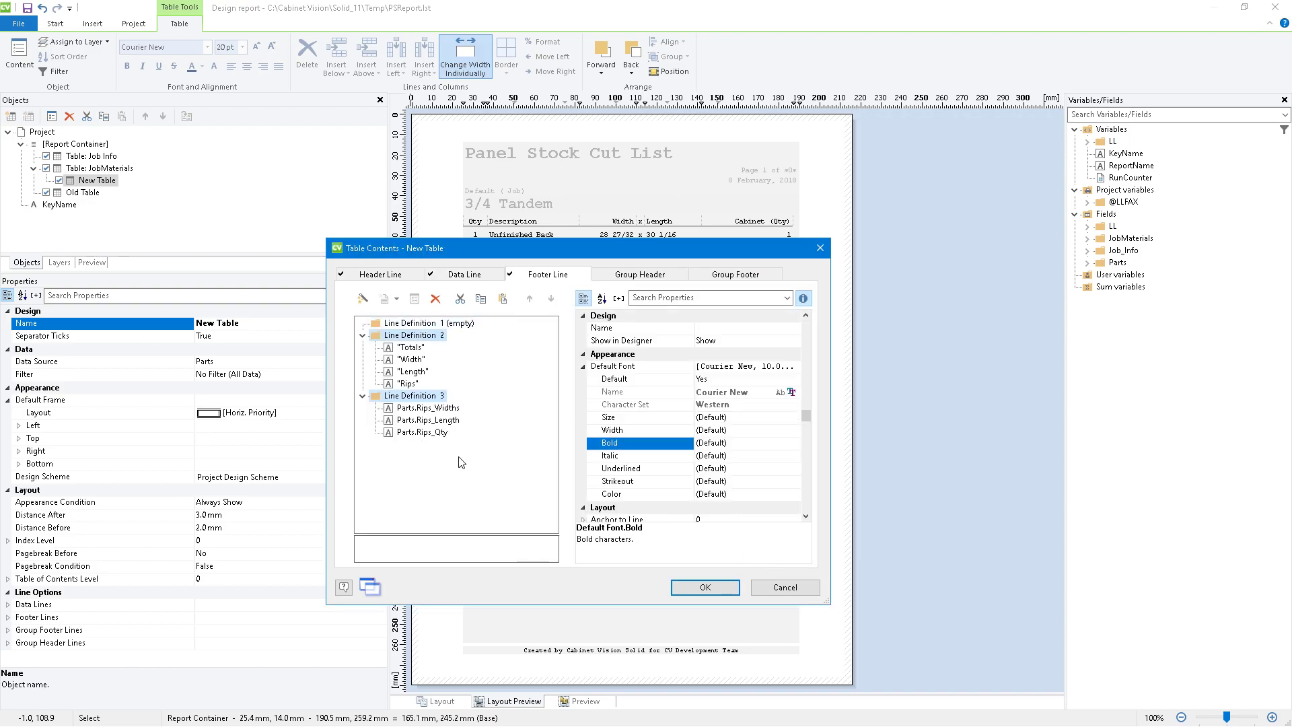
{"action": "left_click", "coordinate": [424, 324]}
{"action": "left_click", "coordinate": [437, 299]}
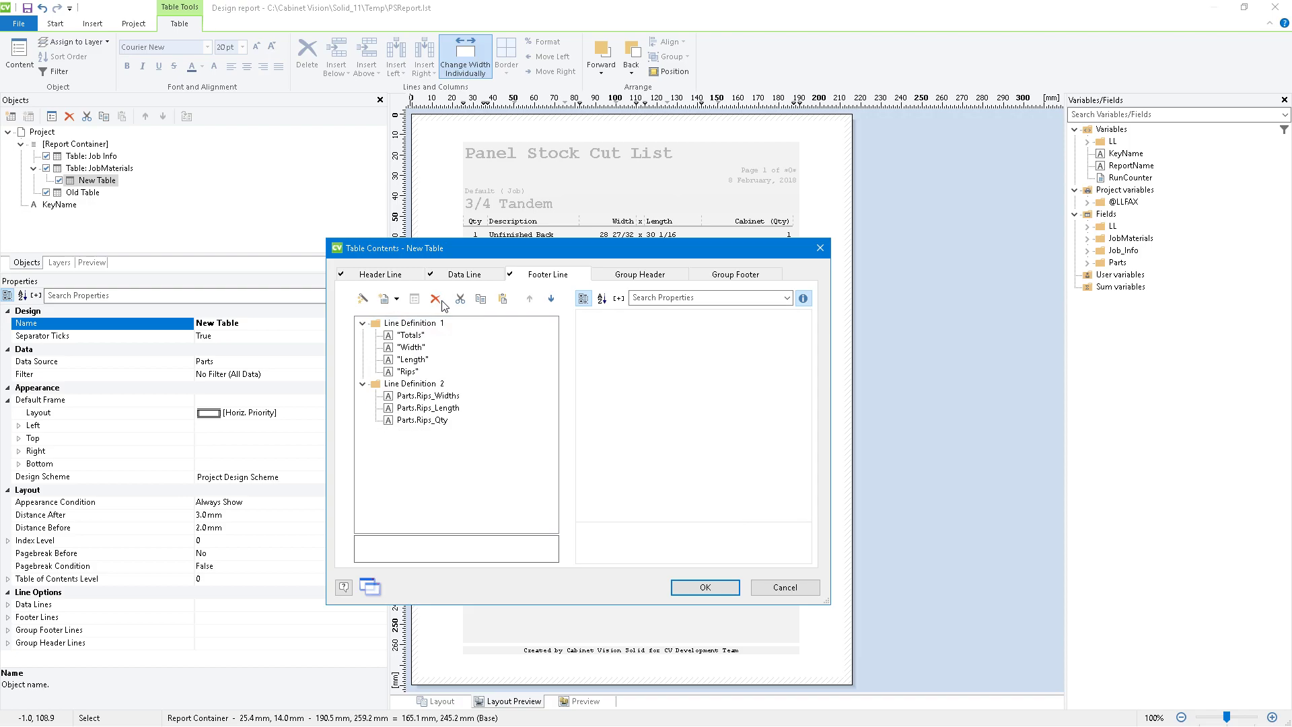
{"action": "left_click", "coordinate": [712, 591]}
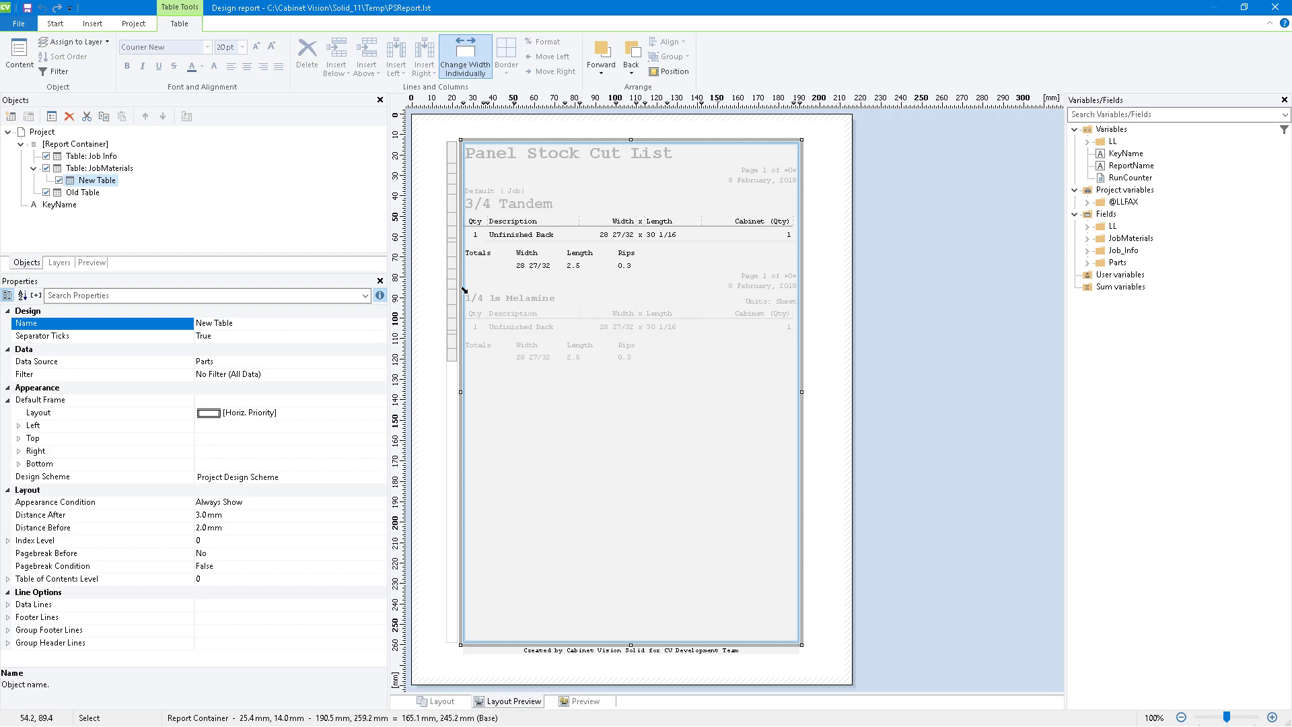
Uncheck Old Table in the Objects tree and set its Appearance Condition to Never Show.
{"action": "left_click", "coordinate": [112, 169]}
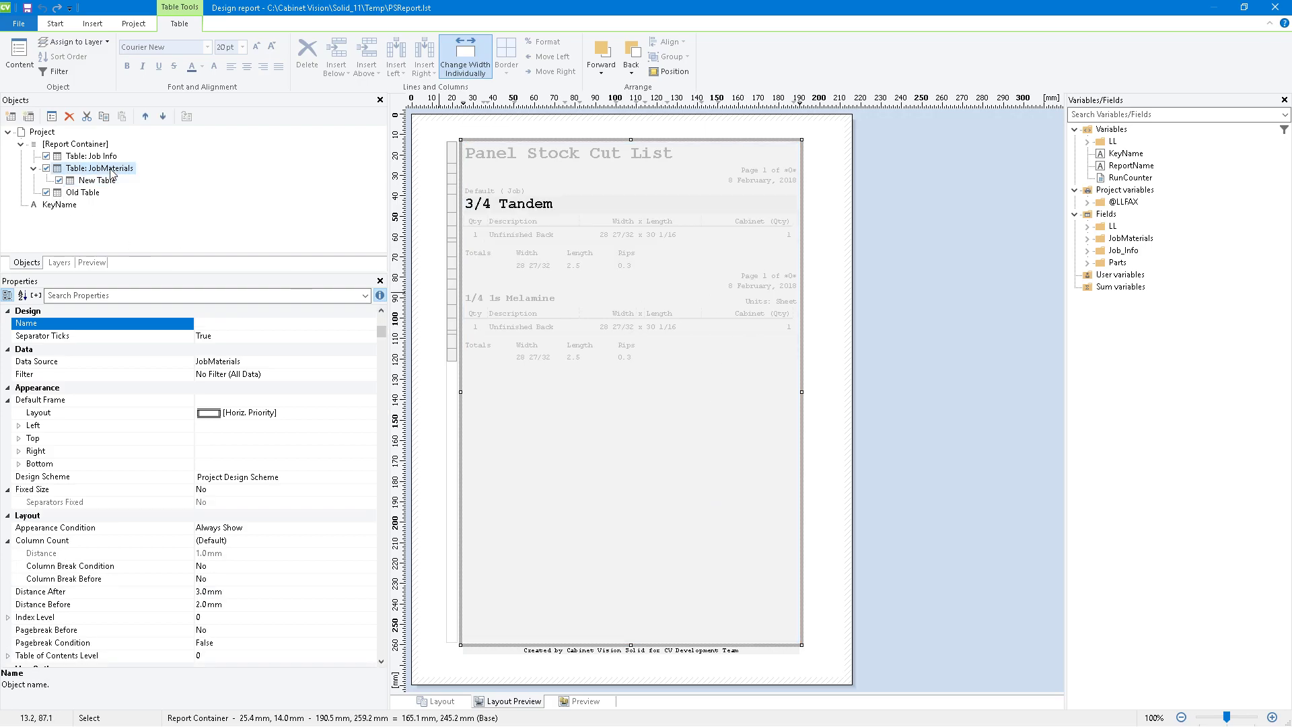
{"action": "left_click", "coordinate": [95, 193]}
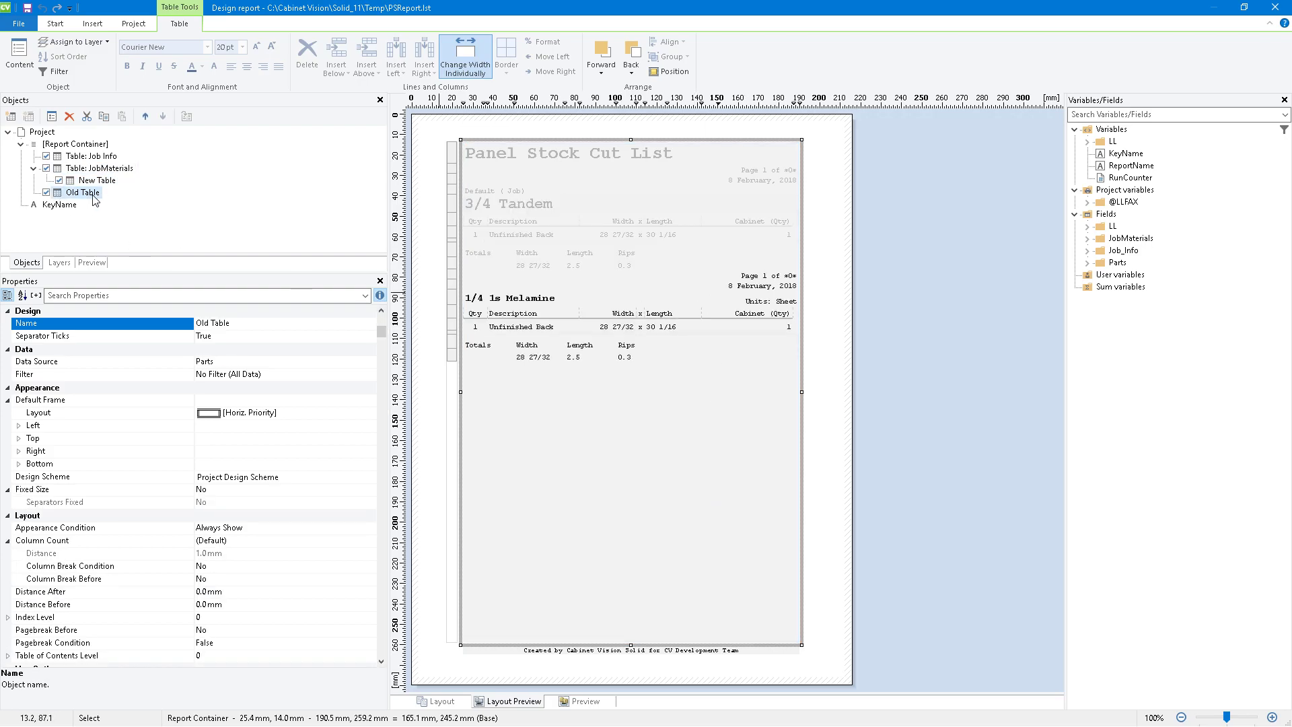
{"action": "left_click", "coordinate": [47, 192]}
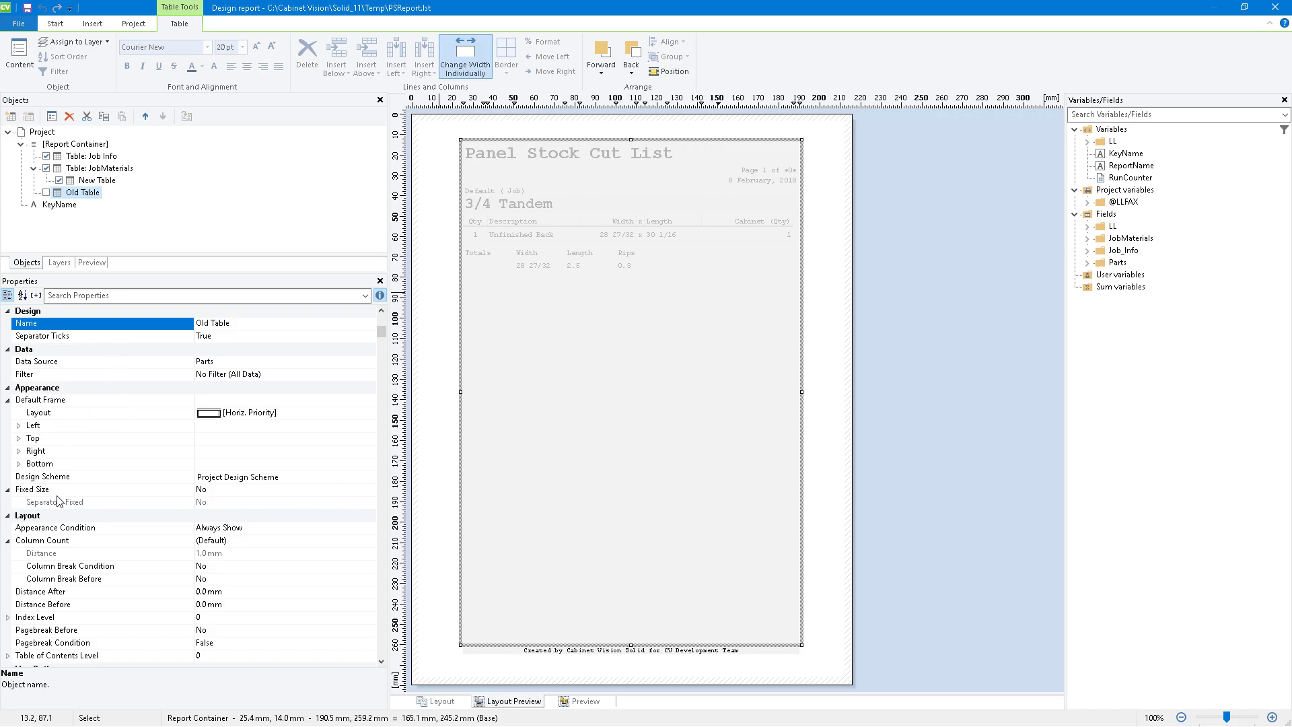
{"action": "left_click", "coordinate": [119, 528]}
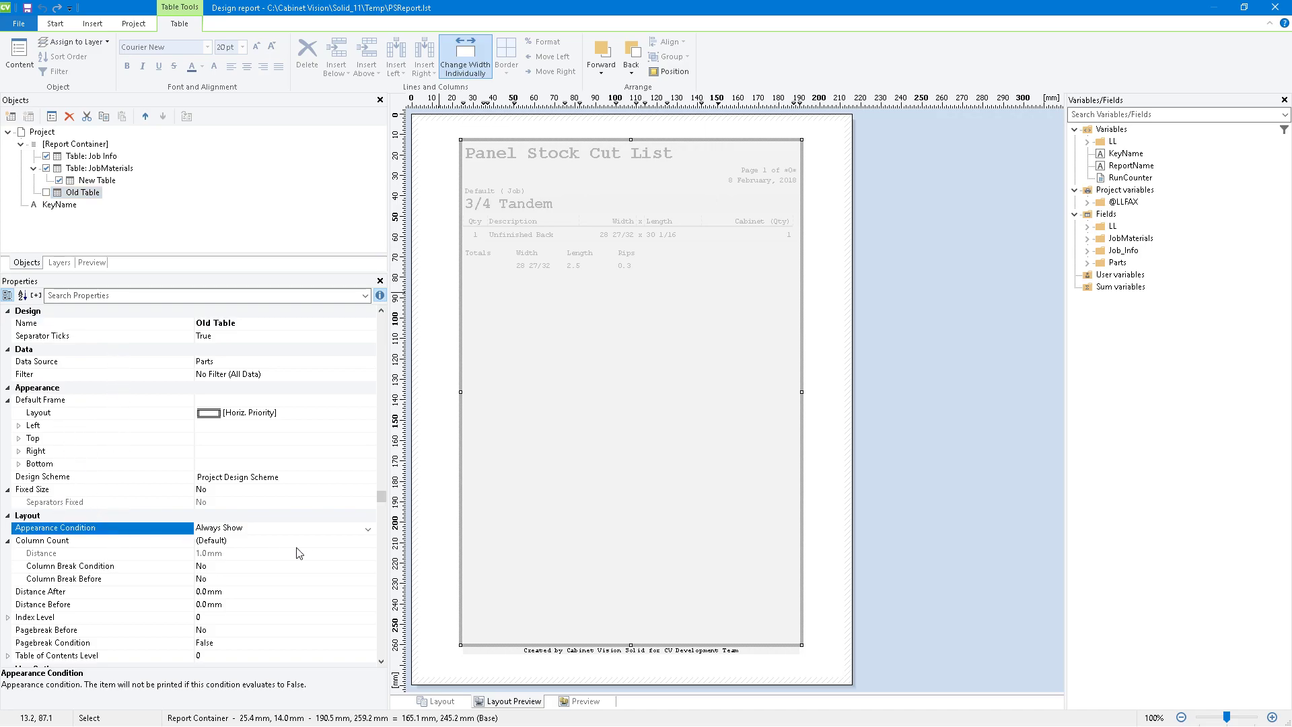
{"action": "left_click", "coordinate": [367, 529]}
{"action": "left_click", "coordinate": [229, 555]}
Preview the report in View Mode to check the material grouping, then reopen the designer.
{"action": "left_click", "coordinate": [1278, 9]}
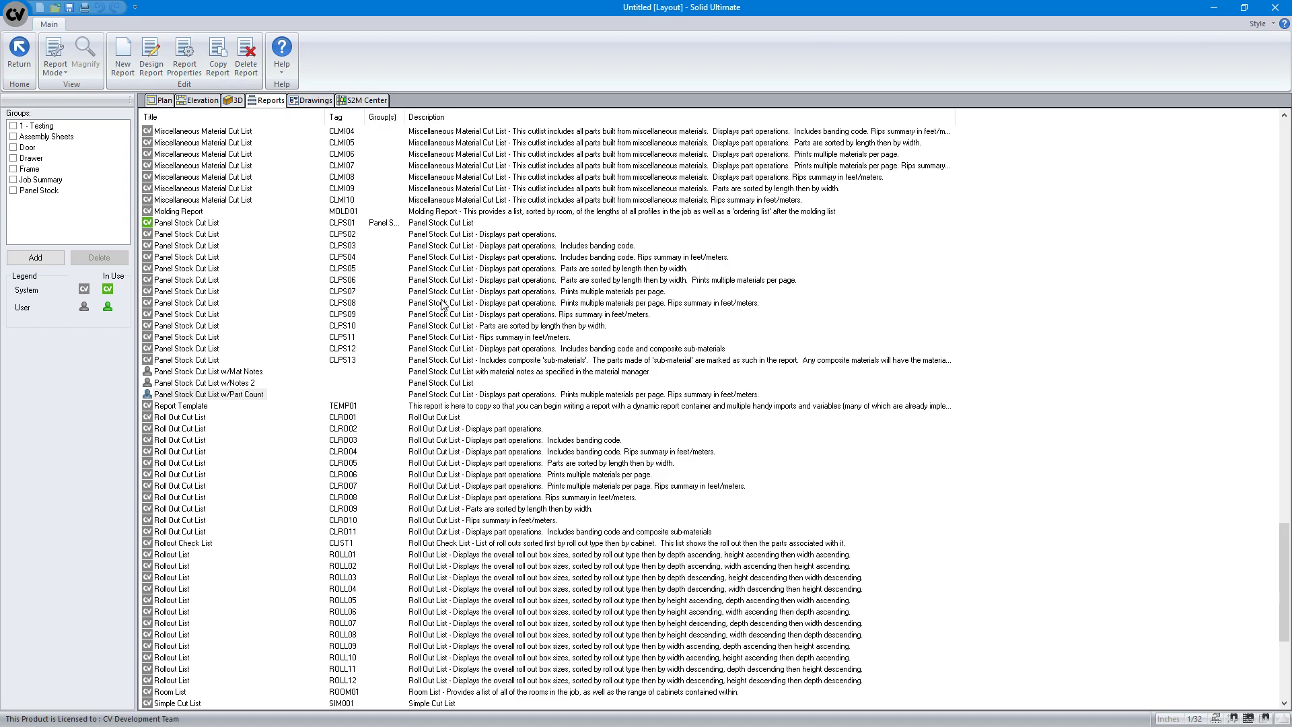
{"action": "left_click", "coordinate": [67, 67]}
{"action": "left_click", "coordinate": [74, 94]}
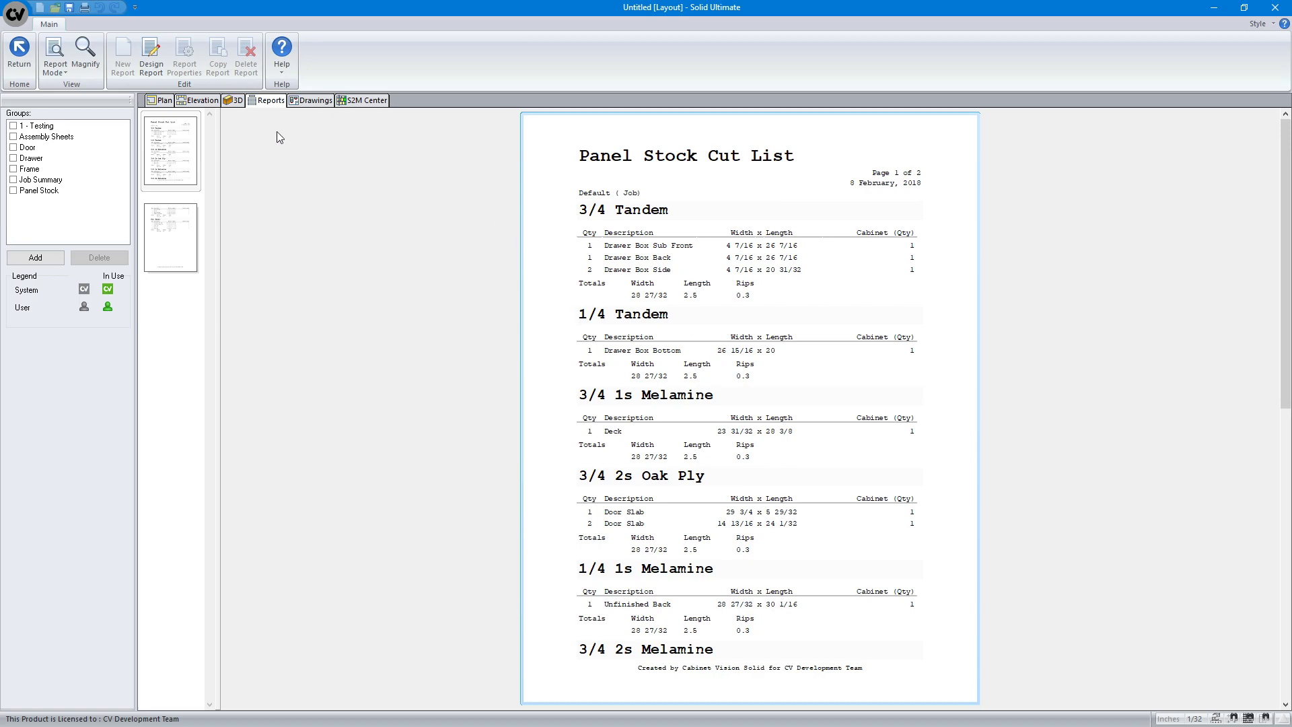
{"action": "left_click", "coordinate": [159, 60]}
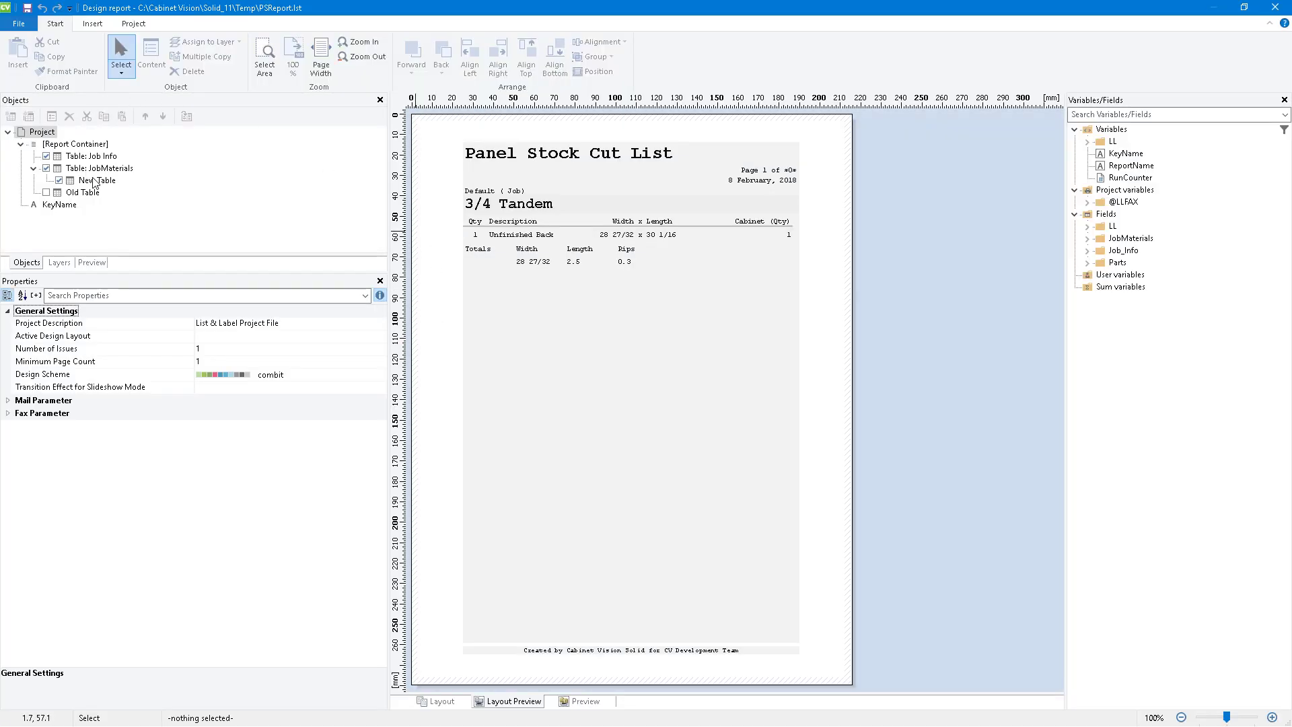
Bring up the line options for New Table's Totals footer line.
{"action": "double_click", "coordinate": [94, 181]}
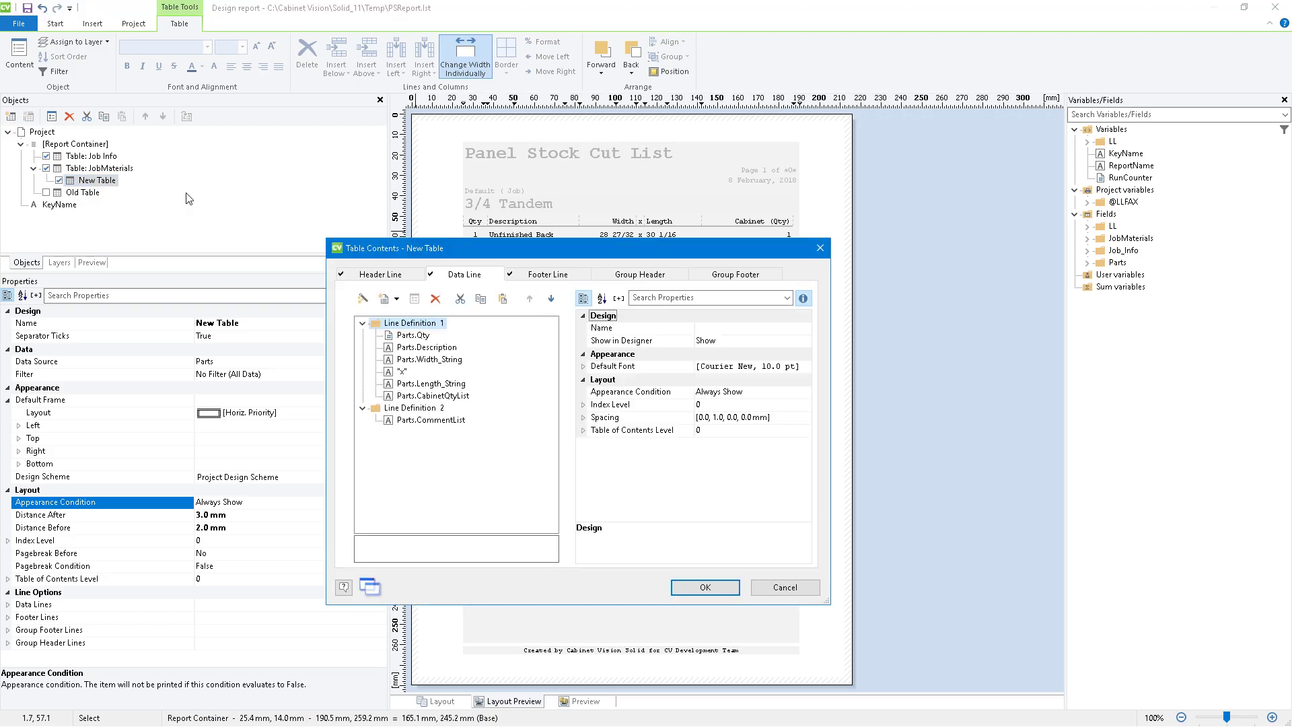
{"action": "left_click", "coordinate": [564, 274]}
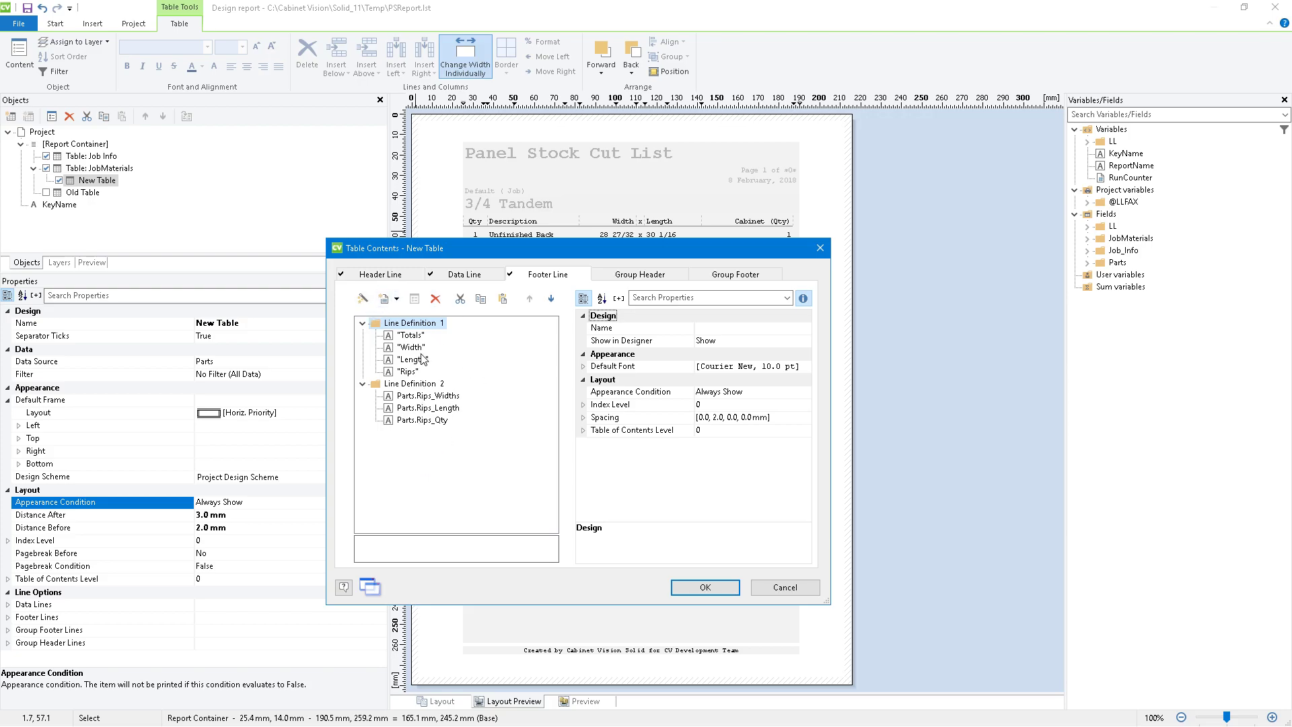
{"action": "left_click", "coordinate": [414, 384]}
{"action": "left_click", "coordinate": [412, 324]}
{"action": "right_click", "coordinate": [404, 327]}
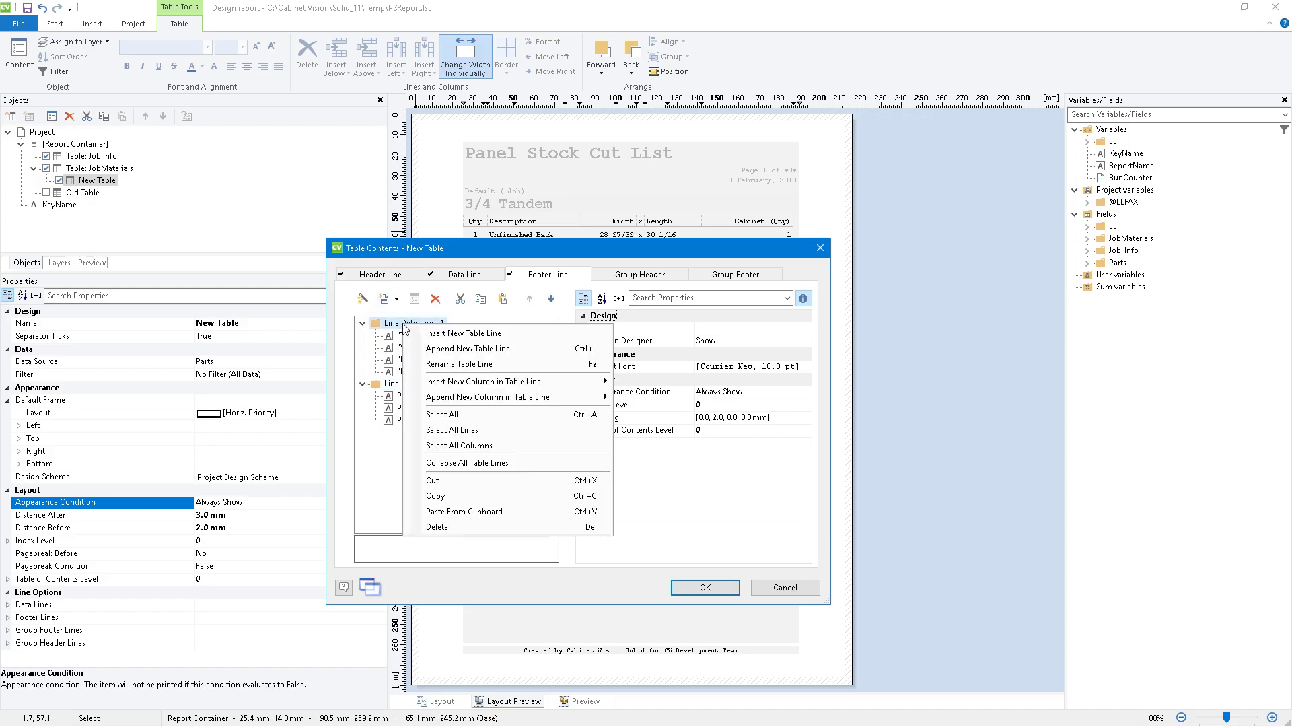
{"action": "left_click", "coordinate": [397, 383]}
{"action": "right_click", "coordinate": [395, 383]}
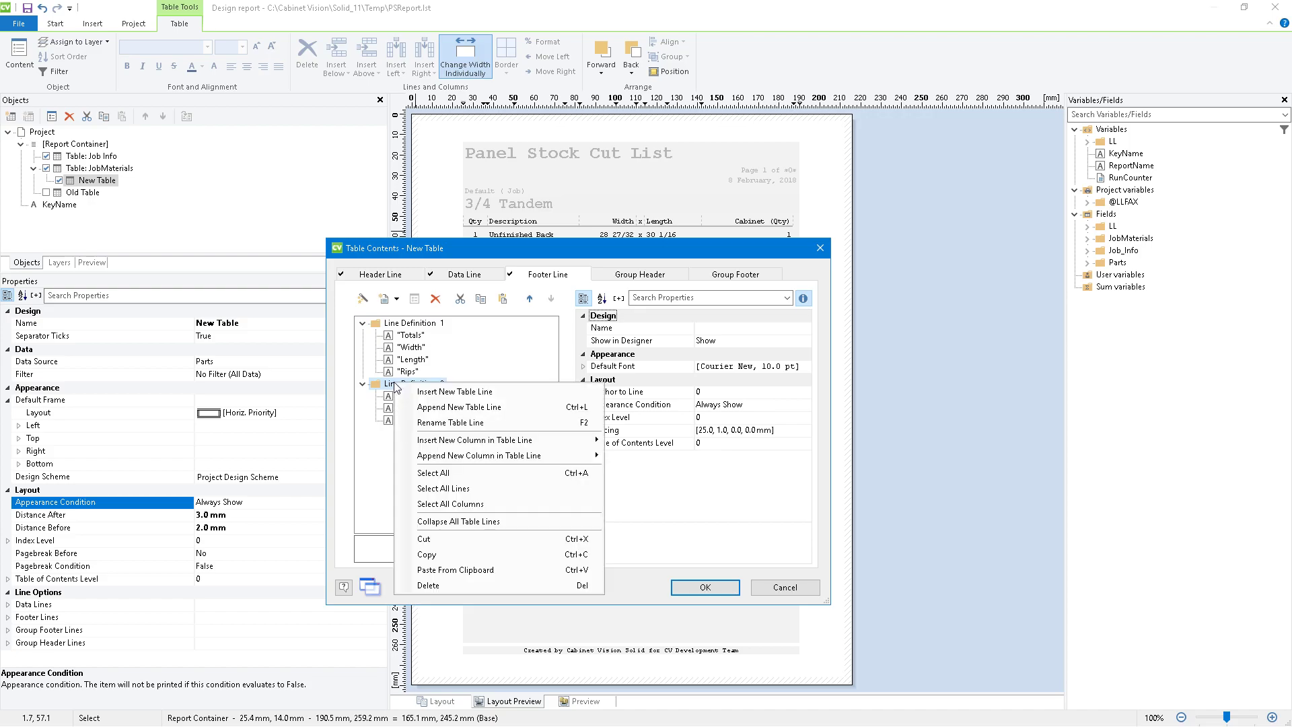
{"action": "left_click", "coordinate": [401, 331]}
{"action": "right_click", "coordinate": [402, 327]}
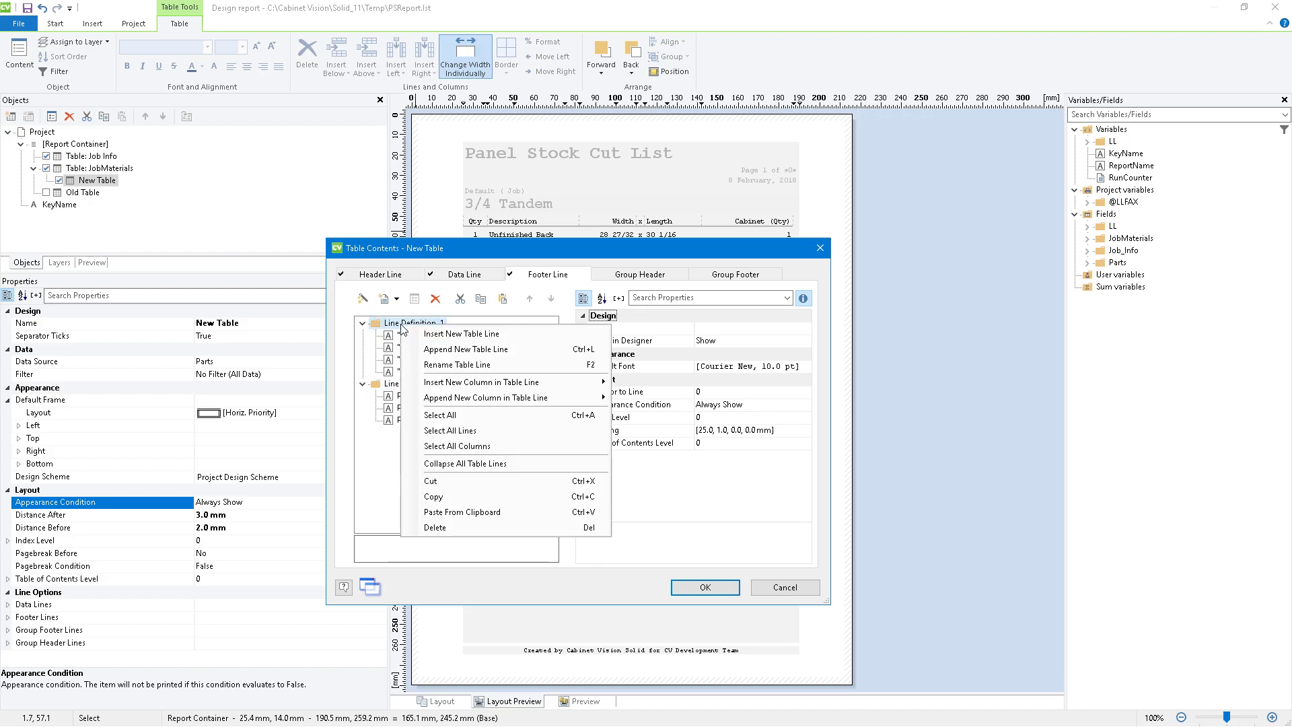
Append one empty footer line above the Totals line, deleting the extra duplicate.
{"action": "left_click", "coordinate": [453, 348]}
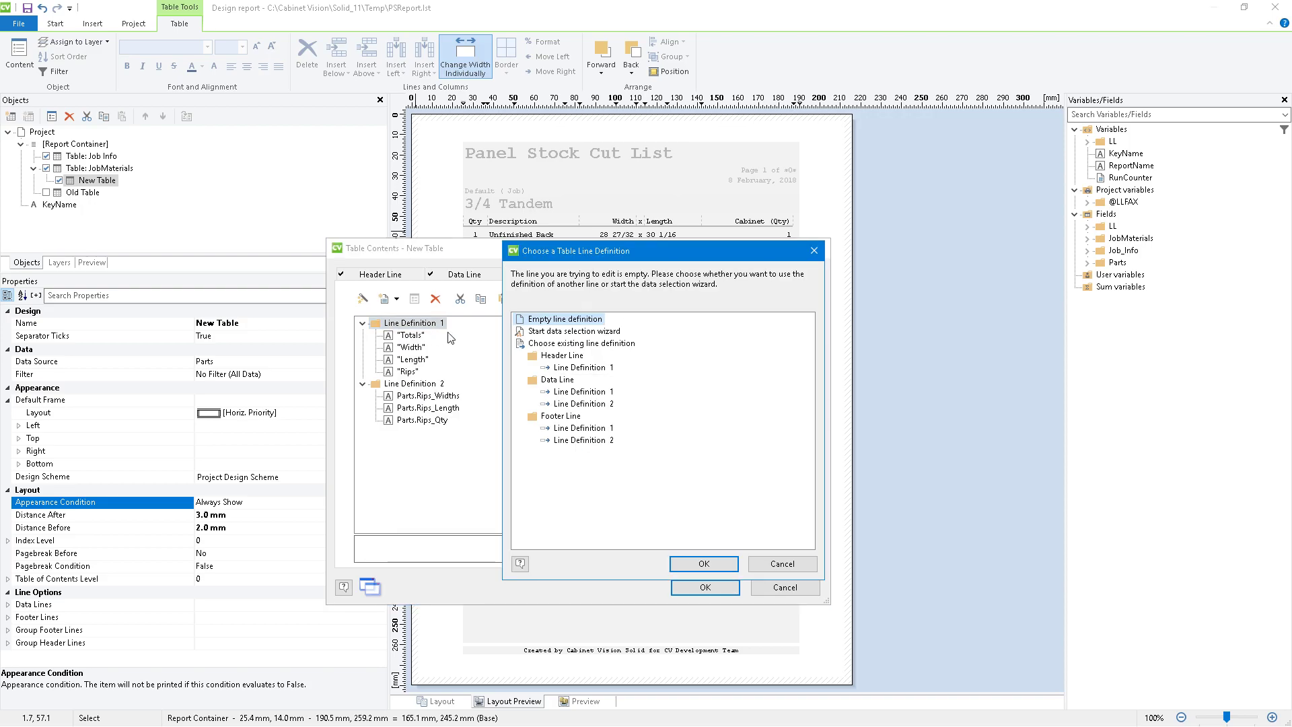
{"action": "left_click", "coordinate": [700, 563]}
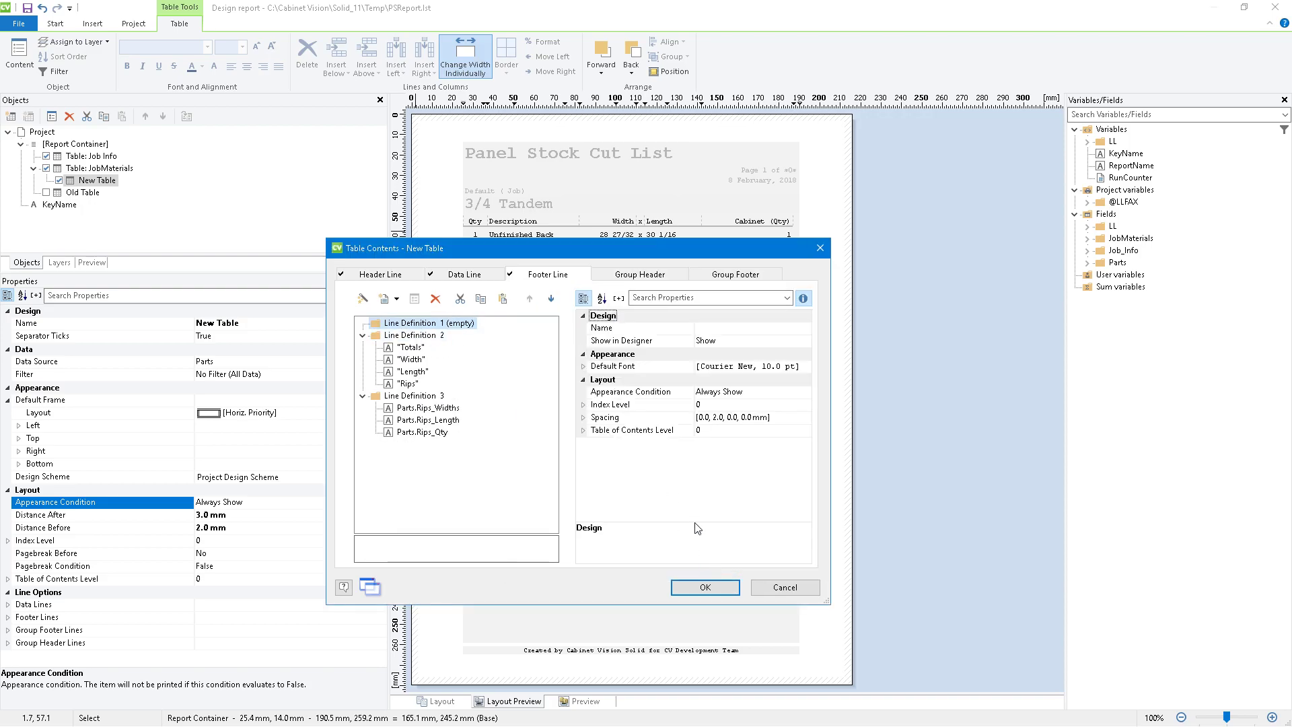
{"action": "right_click", "coordinate": [438, 336]}
{"action": "left_click", "coordinate": [517, 362]}
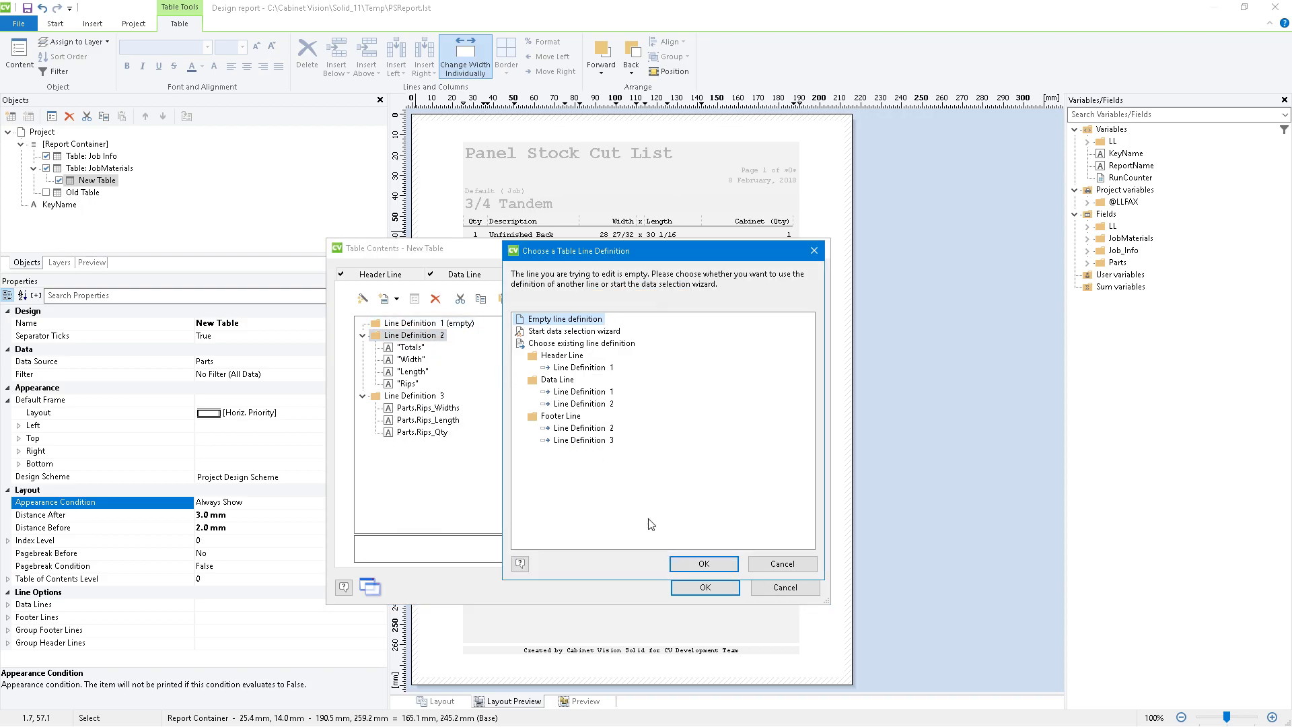
{"action": "left_click", "coordinate": [704, 563]}
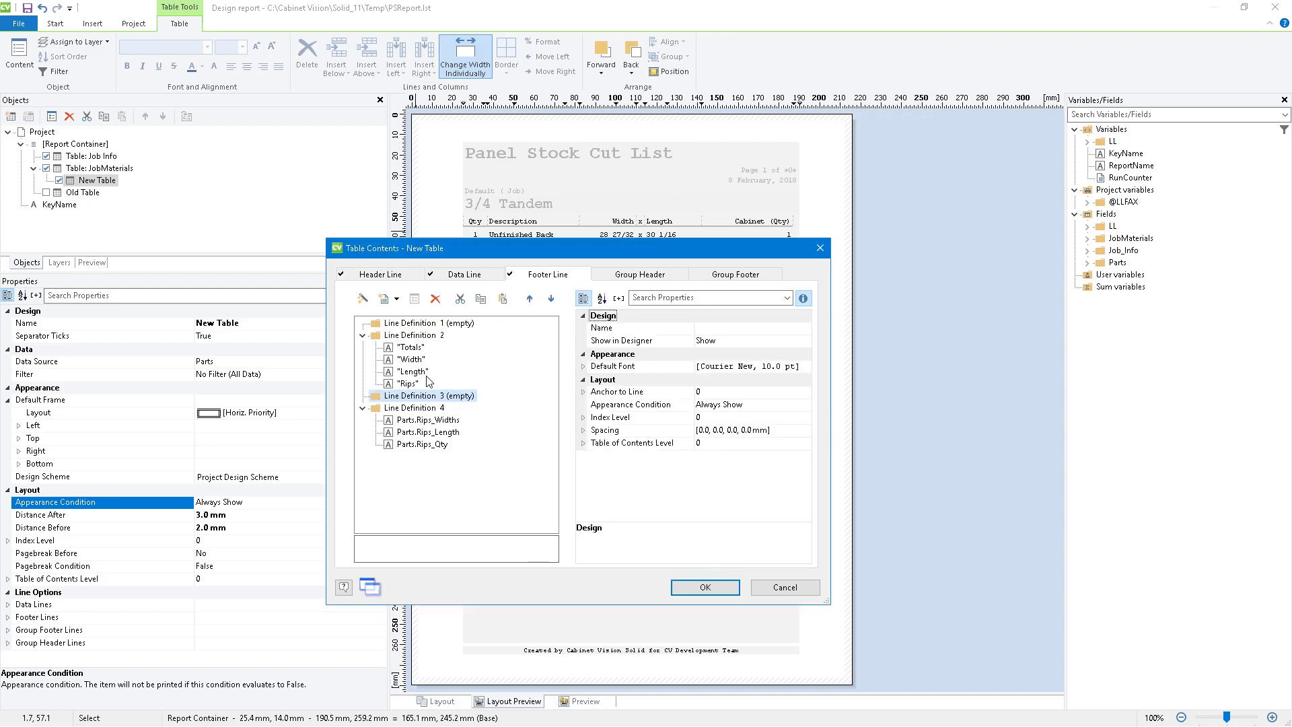
{"action": "left_click", "coordinate": [436, 301]}
{"action": "left_click", "coordinate": [425, 325]}
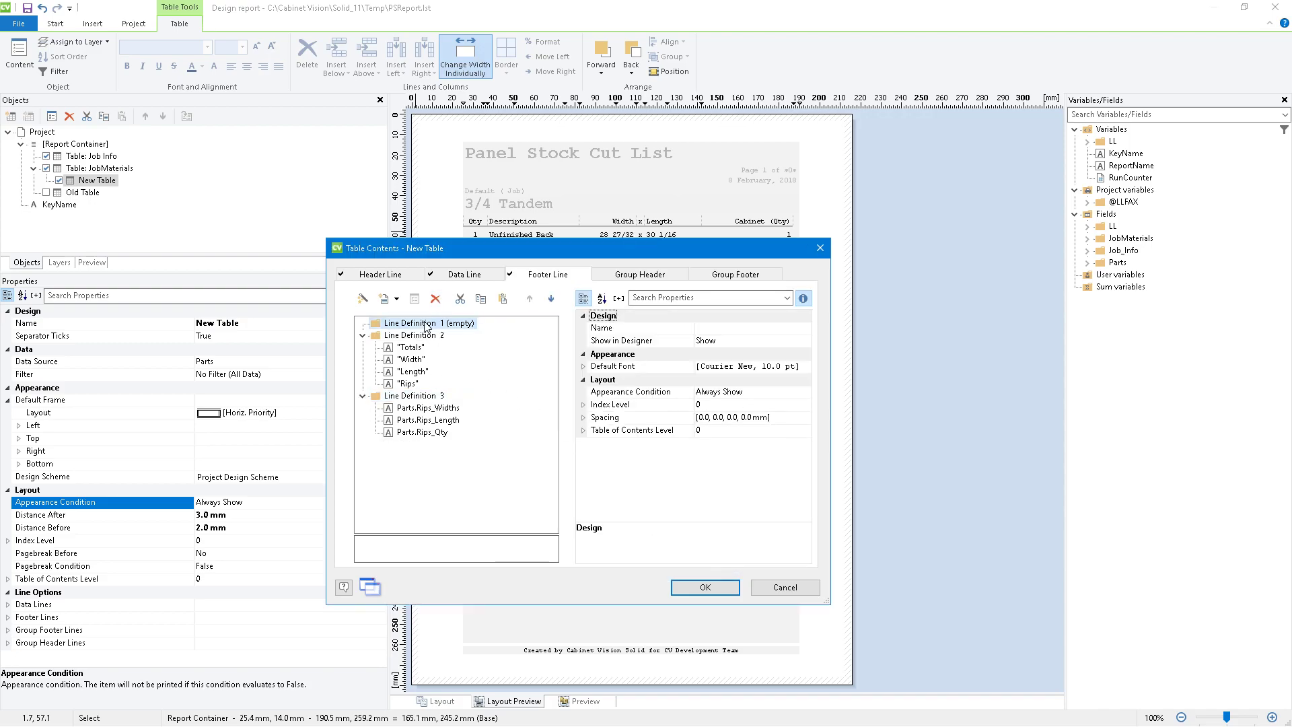
Write the footer formula 'No. Of Parts: ' followed by the JobMaterials.PartCount field.
{"action": "left_click", "coordinate": [382, 298]}
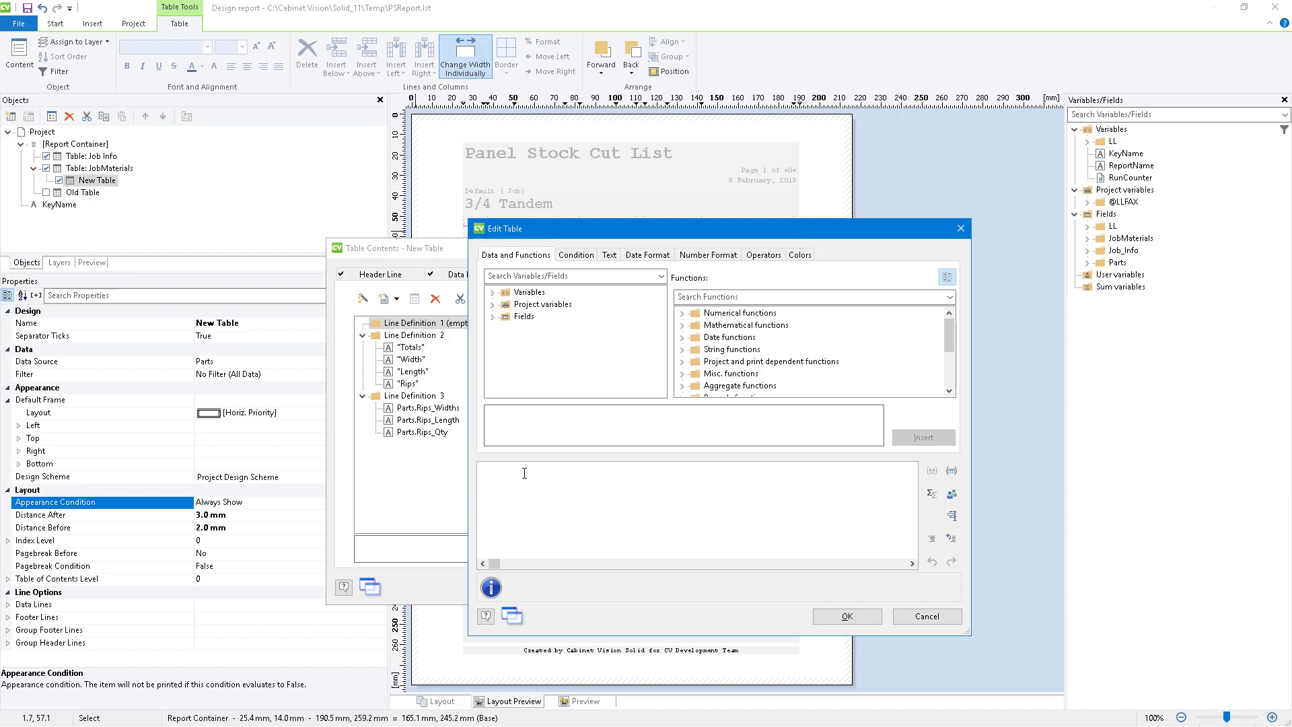
{"action": "left_click", "coordinate": [492, 316]}
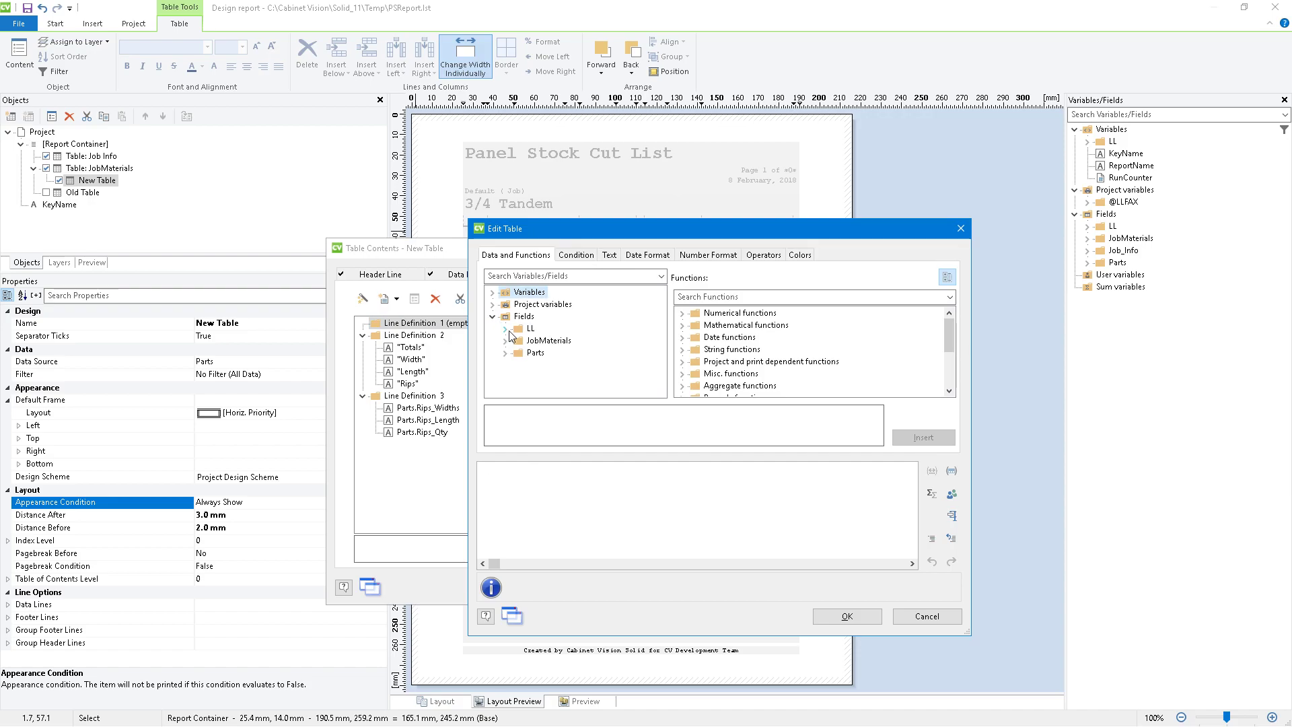
{"action": "left_click", "coordinate": [506, 364]}
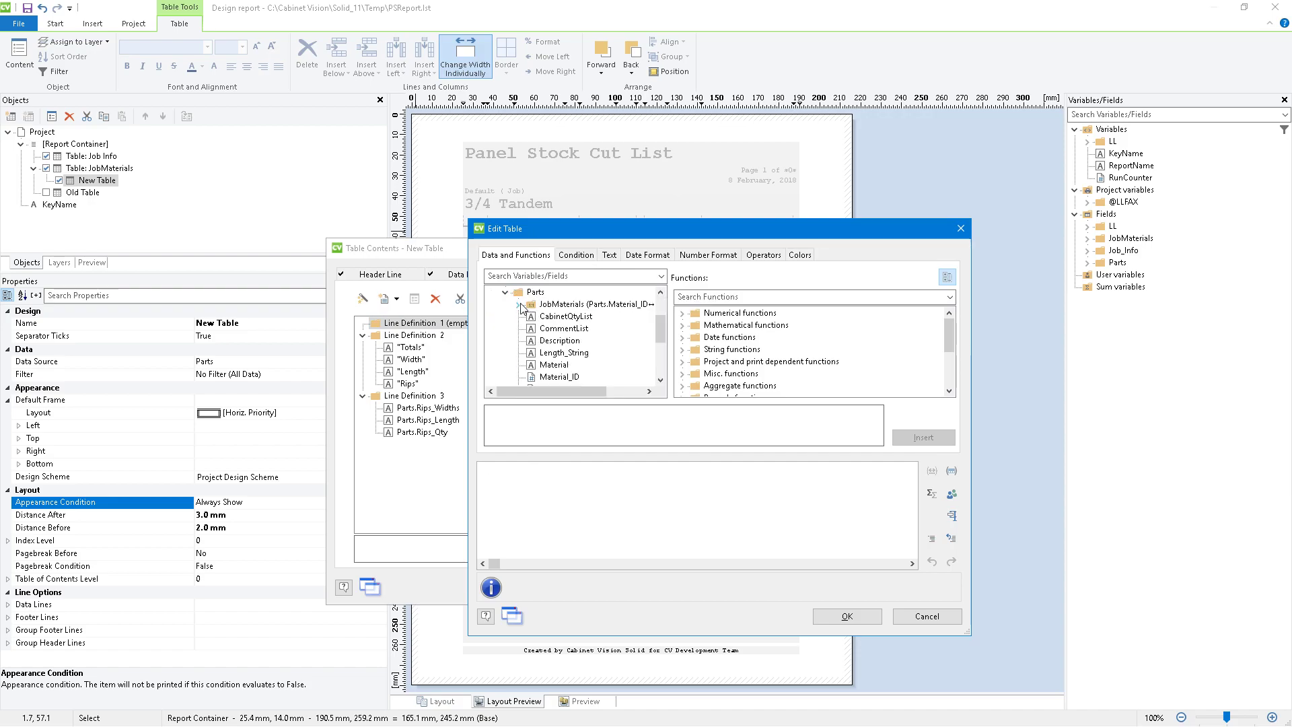
{"action": "left_click", "coordinate": [505, 293]}
{"action": "left_click", "coordinate": [505, 341]}
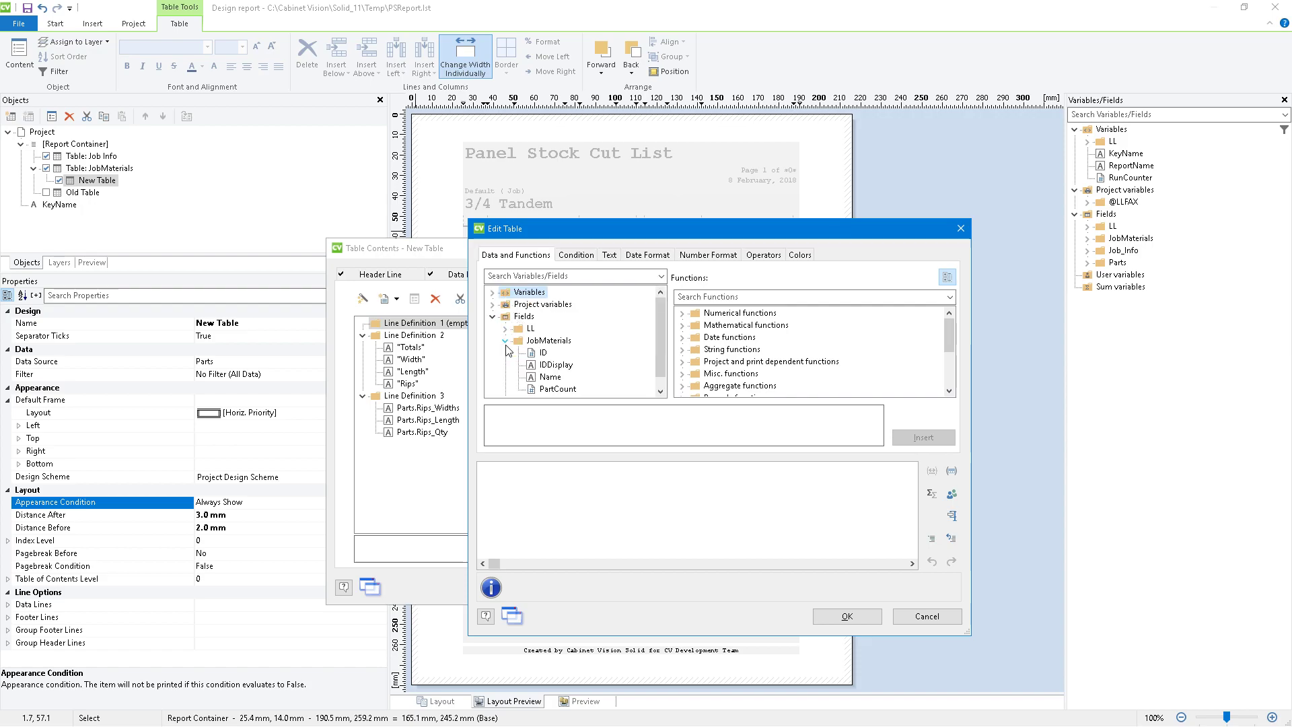
{"action": "double_click", "coordinate": [558, 389]}
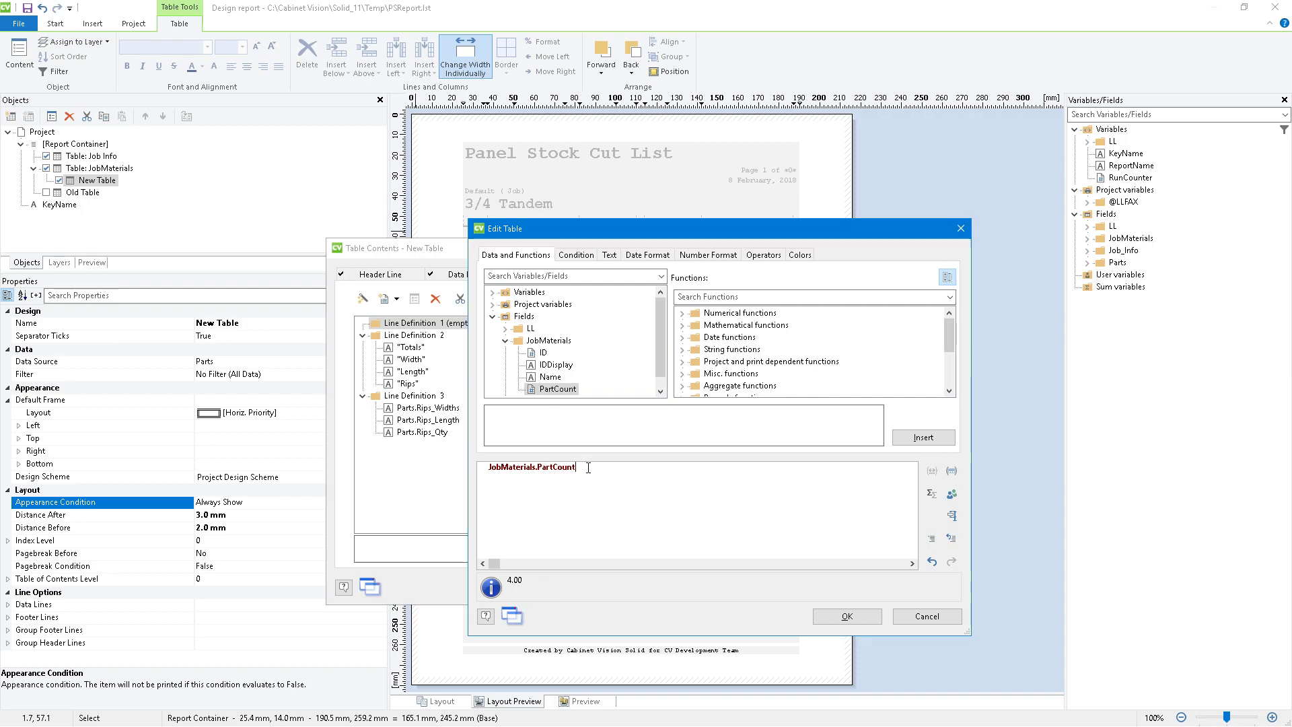
{"action": "left_click_drag", "start_coordinate": [588, 467], "coordinate": [359, 478]}
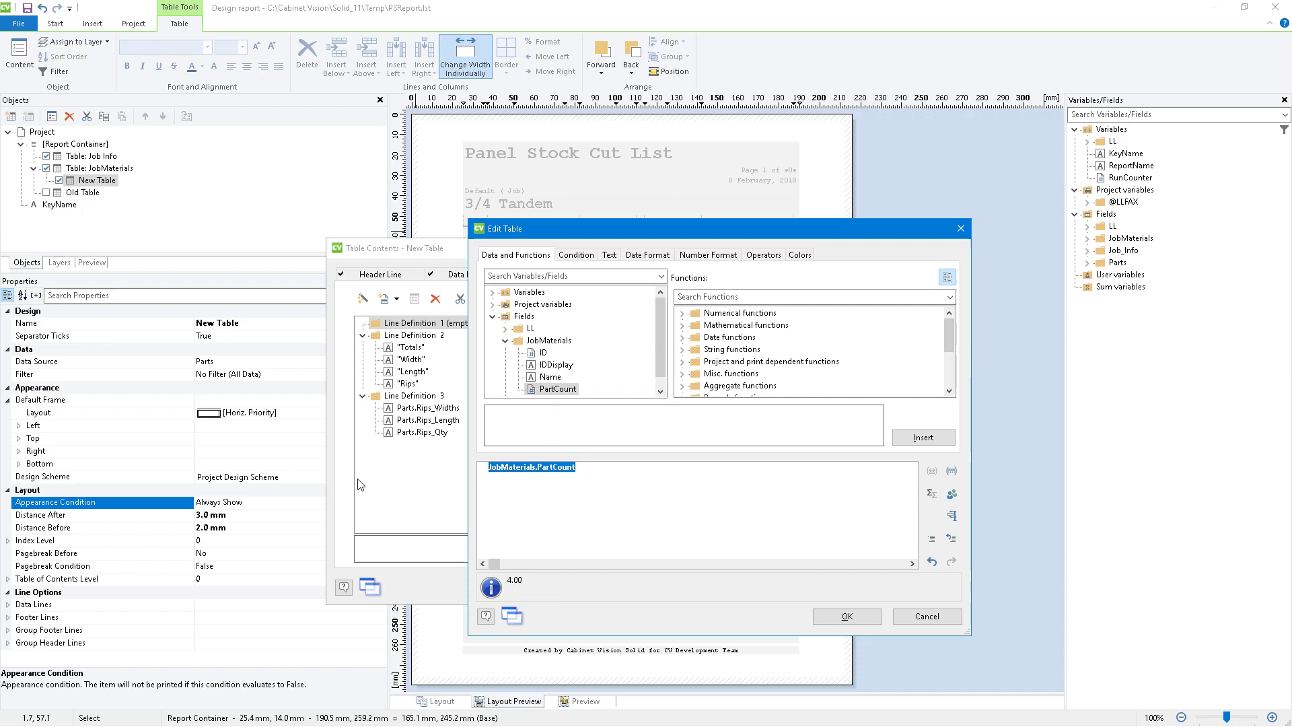
{"action": "type", "text": "'"}
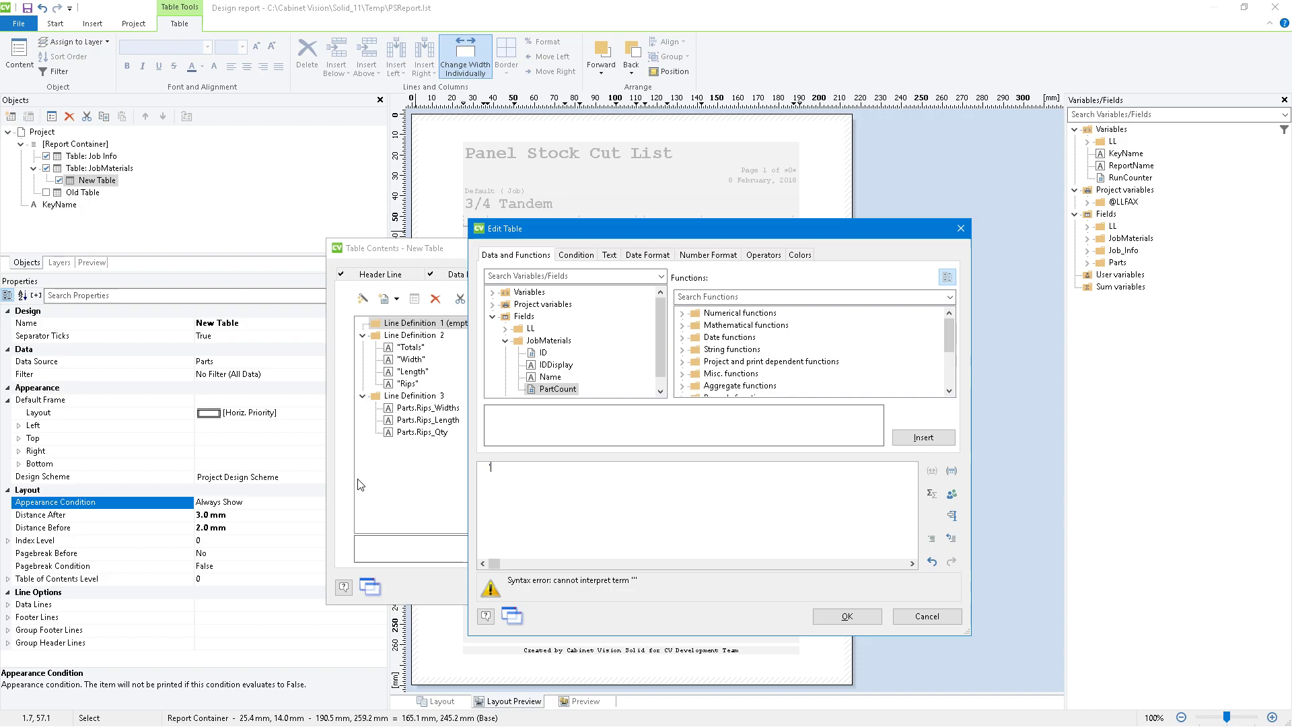
{"action": "type", "text": "No. Of Parts:"}
{"action": "type", "text": "'"}
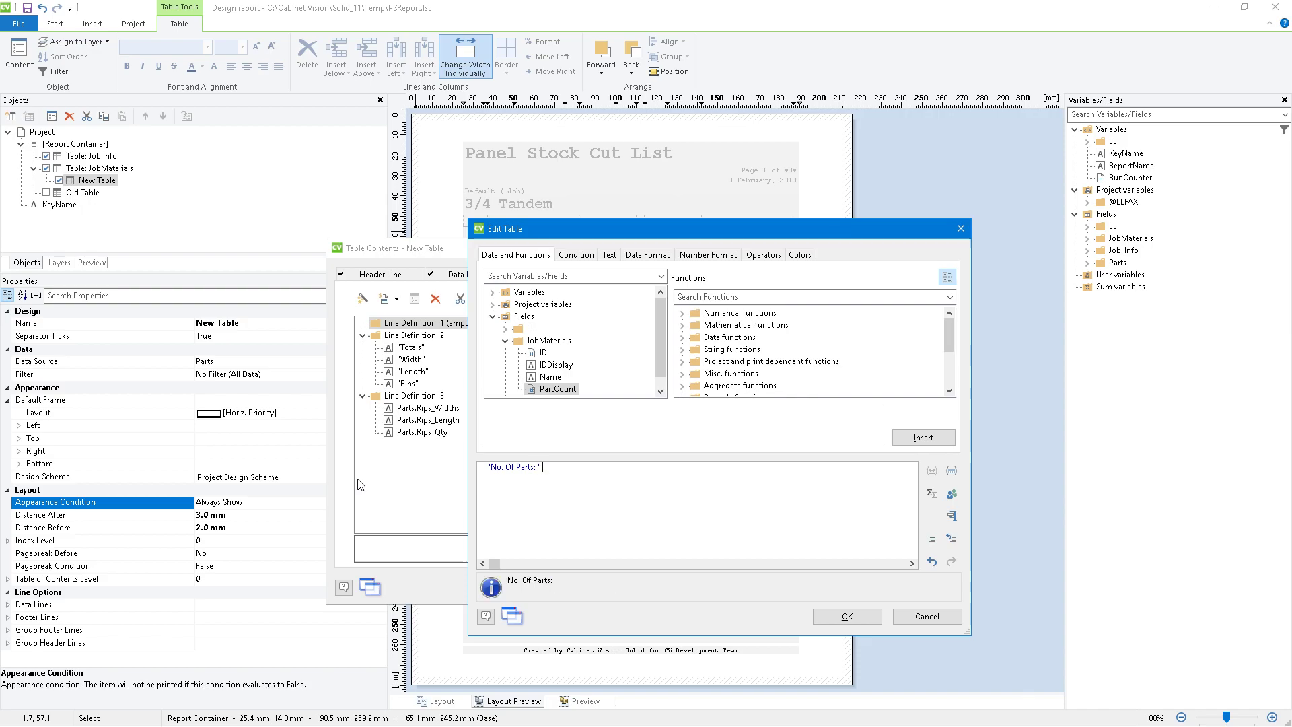
{"action": "double_click", "coordinate": [553, 391]}
Change the str$ decimal places from 2 to 0 and confirm both dialogs.
{"action": "double_click", "coordinate": [553, 468]}
{"action": "left_click_drag", "start_coordinate": [570, 468], "coordinate": [649, 466]}
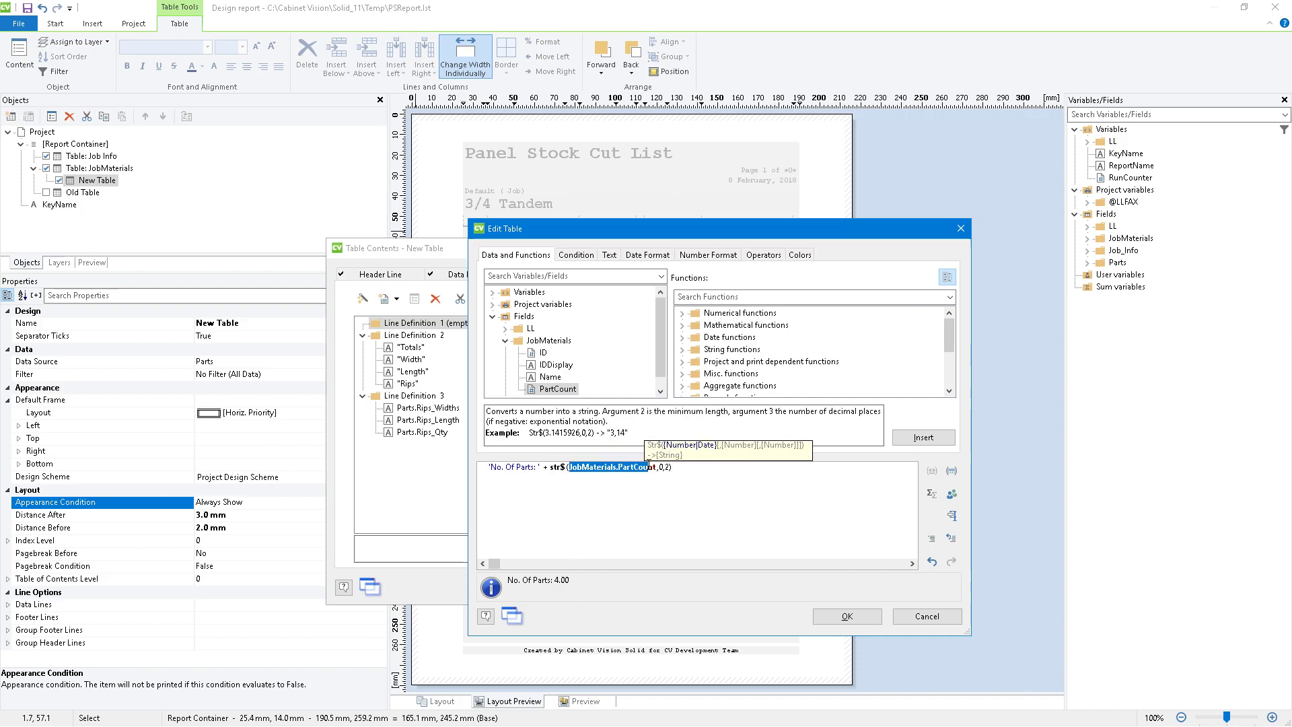
{"action": "left_click", "coordinate": [660, 467]}
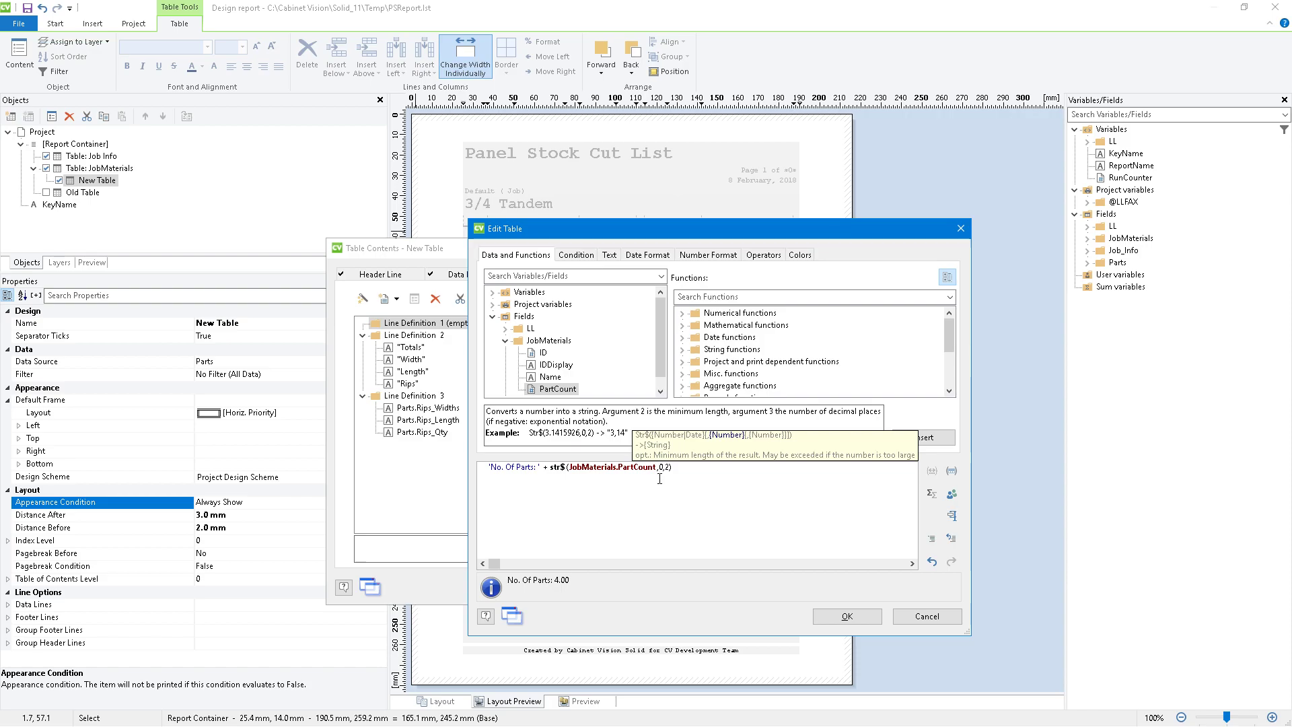
{"action": "key", "text": "Right"}
{"action": "key", "text": "Right"}
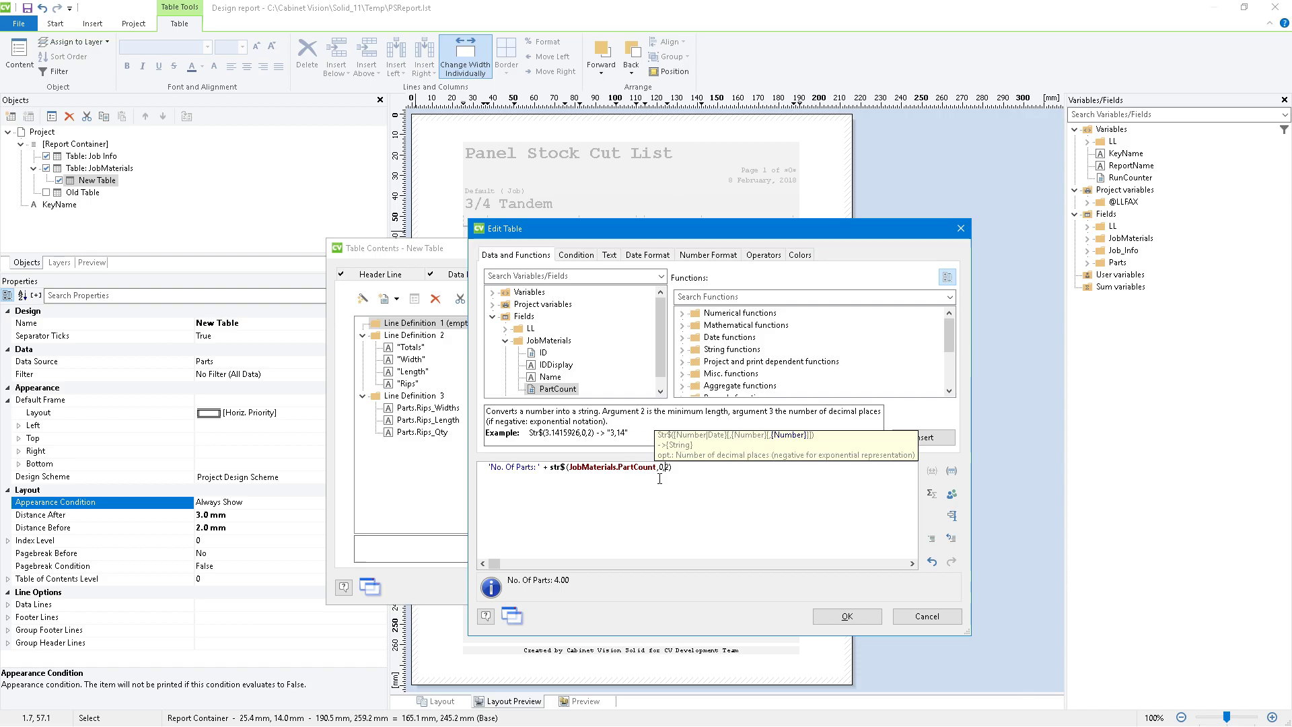
{"action": "key", "text": "Delete"}
{"action": "type", "text": "0"}
{"action": "left_click", "coordinate": [847, 616]}
{"action": "left_click", "coordinate": [704, 588]}
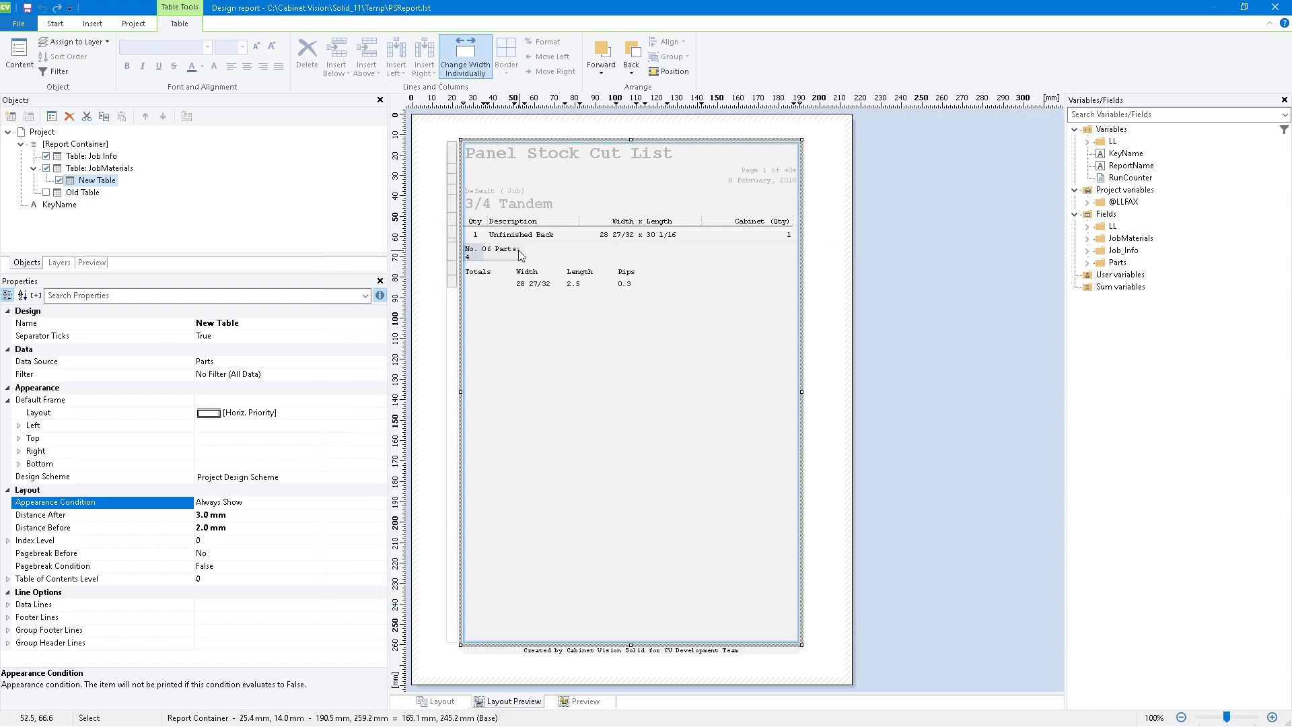
Set the No. Of Parts footer item width to 165.1.
{"action": "double_click", "coordinate": [79, 181]}
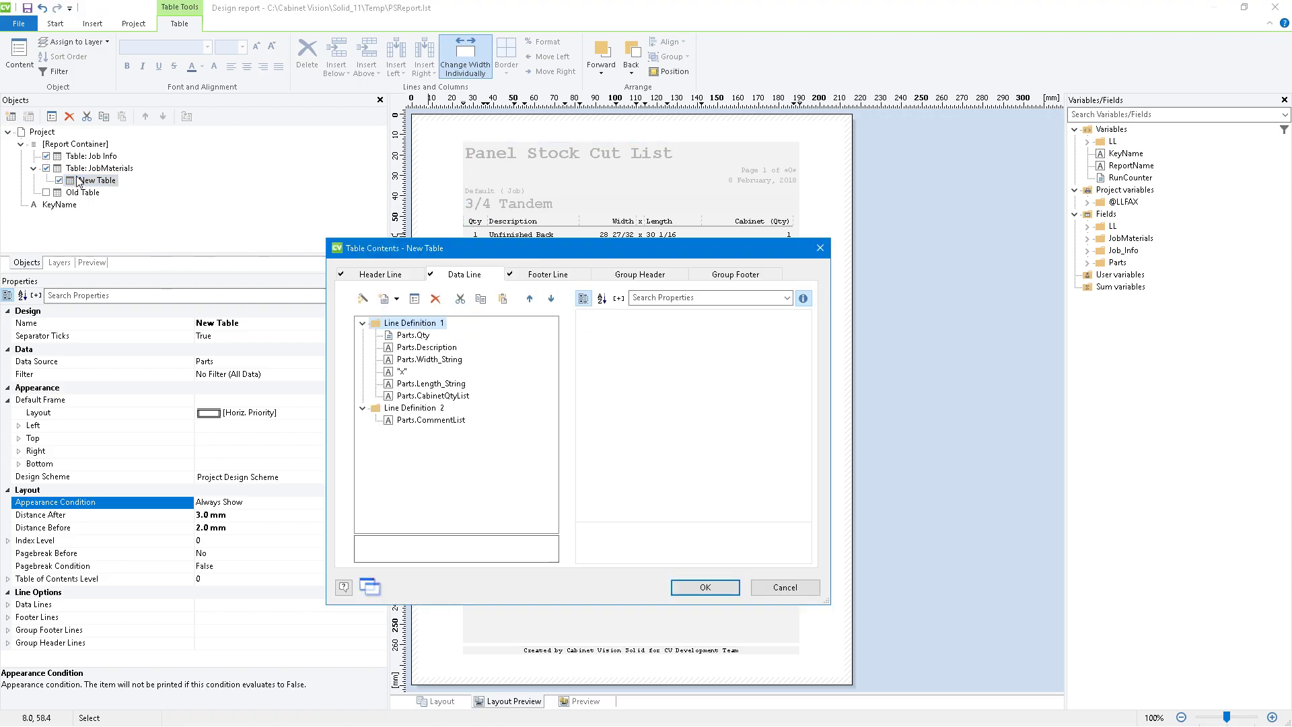
{"action": "left_click", "coordinate": [548, 274]}
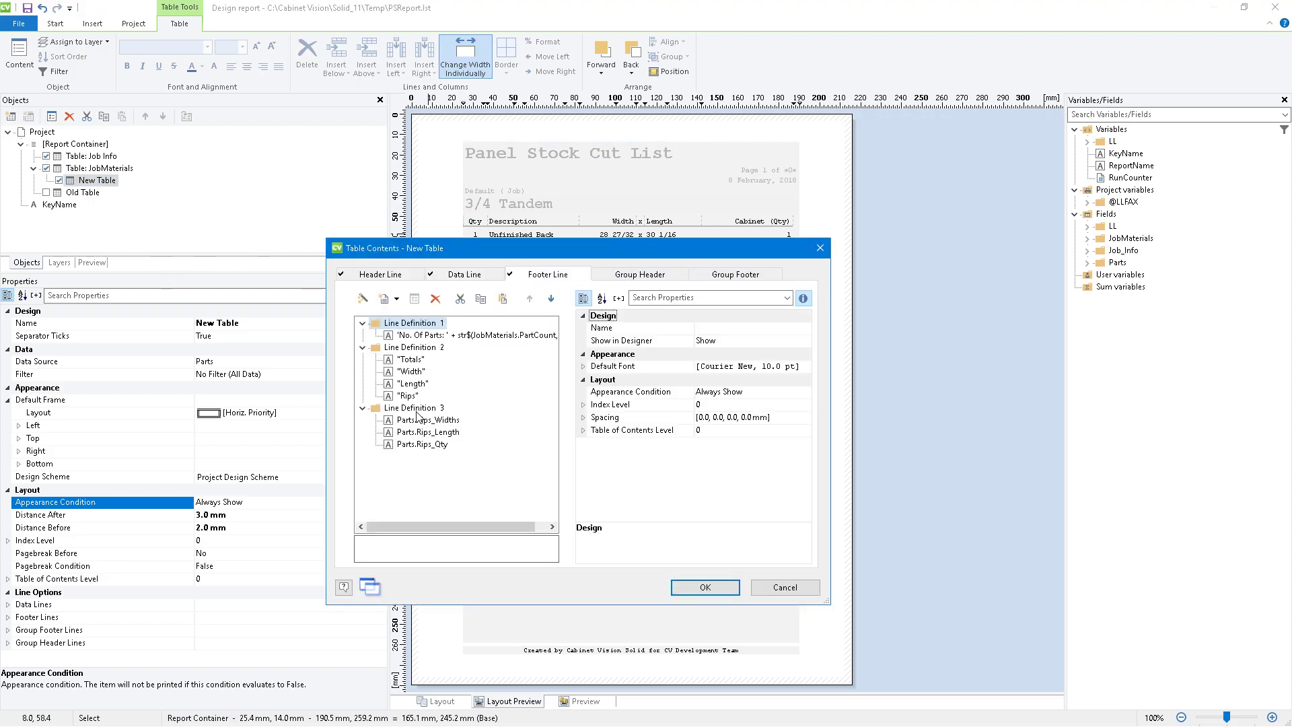
{"action": "left_click", "coordinate": [431, 335]}
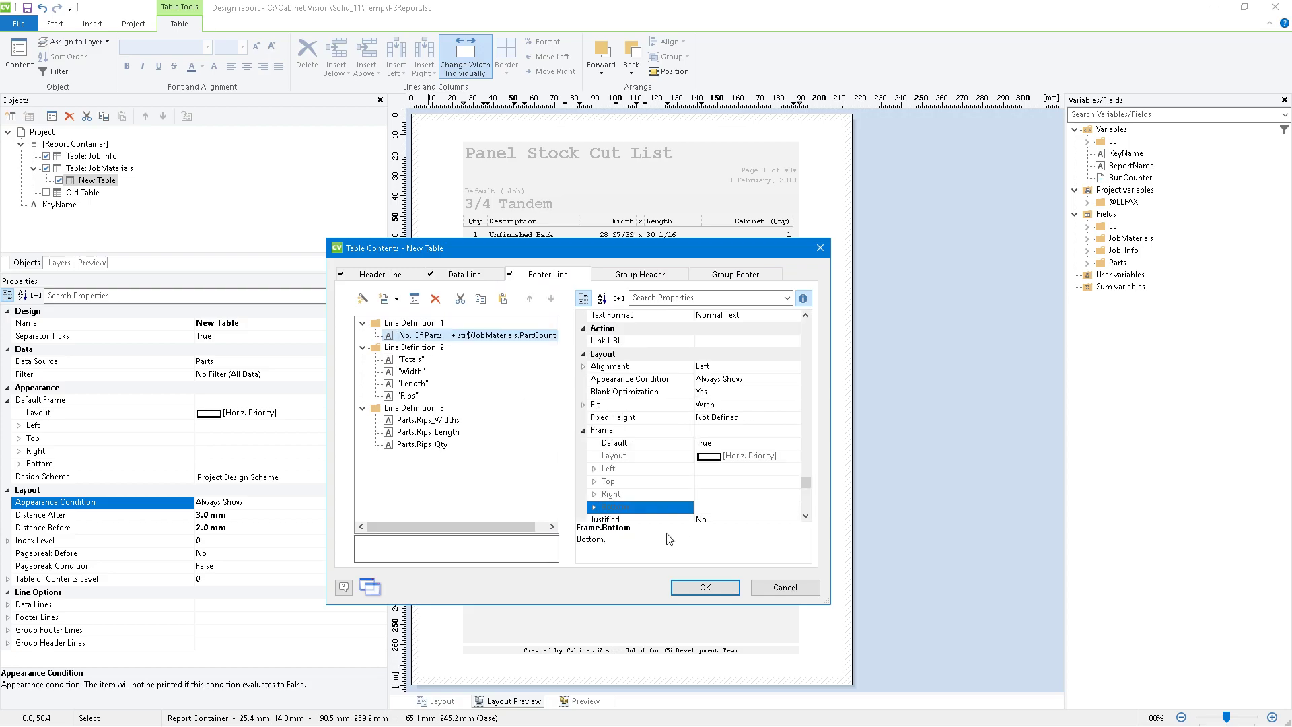
{"action": "scroll", "coordinate": [670, 515], "scroll_direction": "down", "scroll_amount": 2}
{"action": "left_click", "coordinate": [668, 508]}
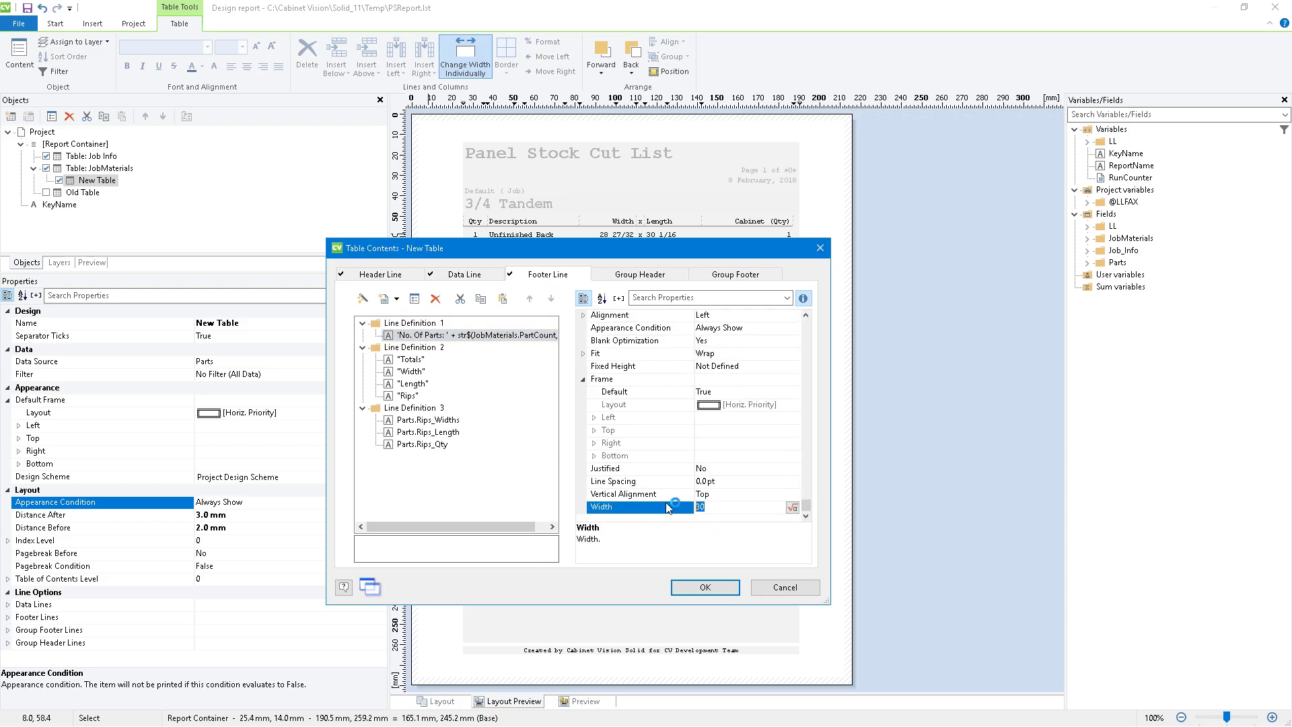
{"action": "type", "text": "165.1"}
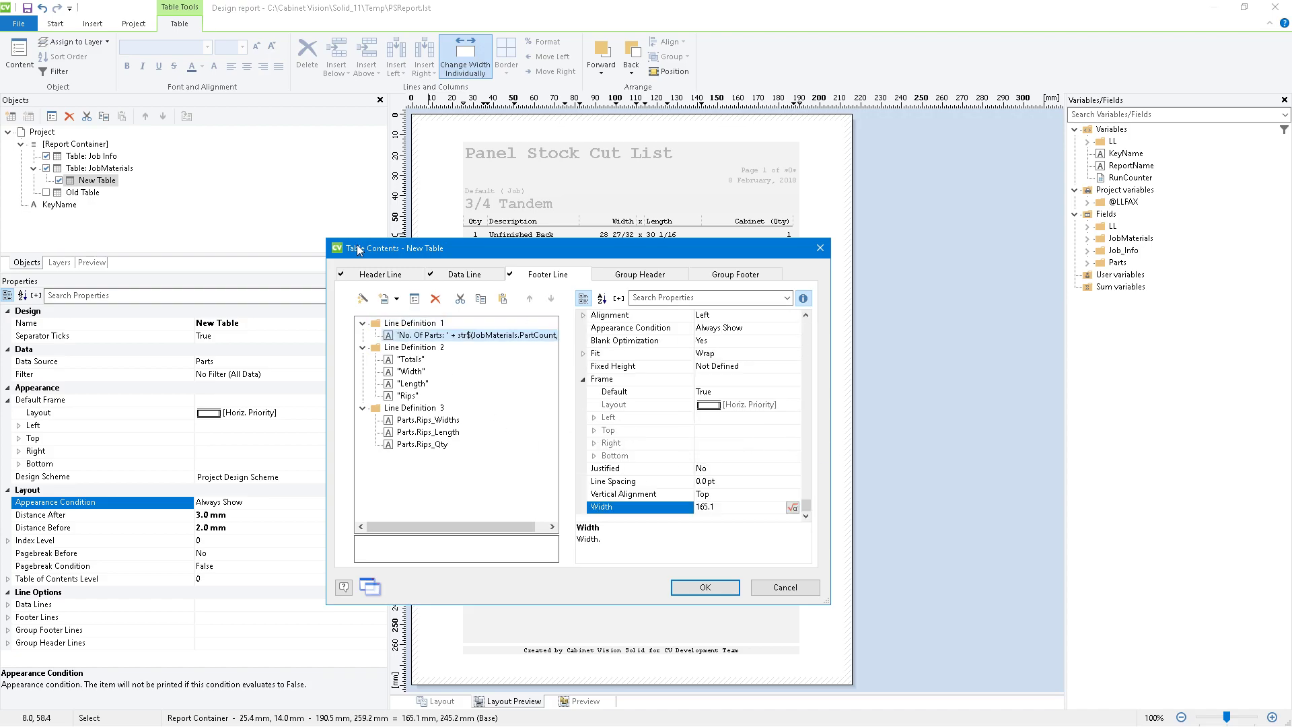
Right-align the No. Of Parts footer, apply it, and close the report designer.
{"action": "left_click_drag", "start_coordinate": [684, 248], "coordinate": [686, 351]}
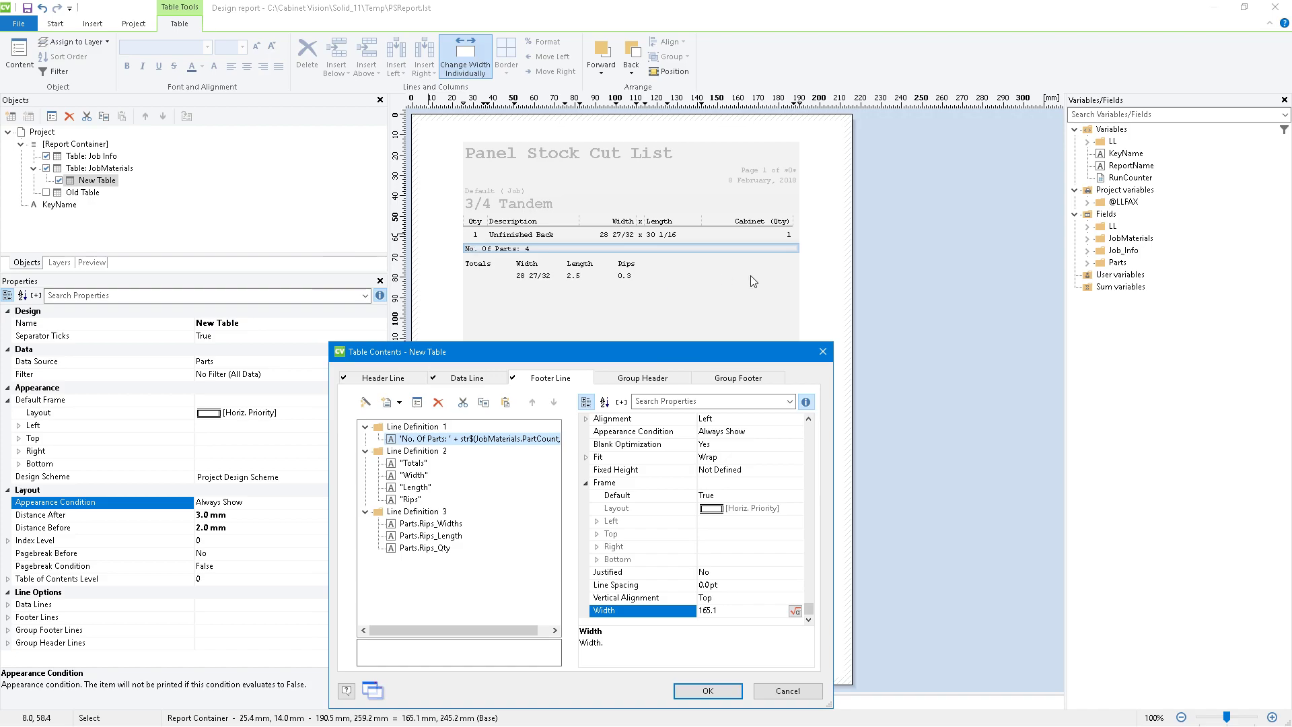
{"action": "left_click", "coordinate": [628, 418]}
{"action": "double_click", "coordinate": [628, 418]}
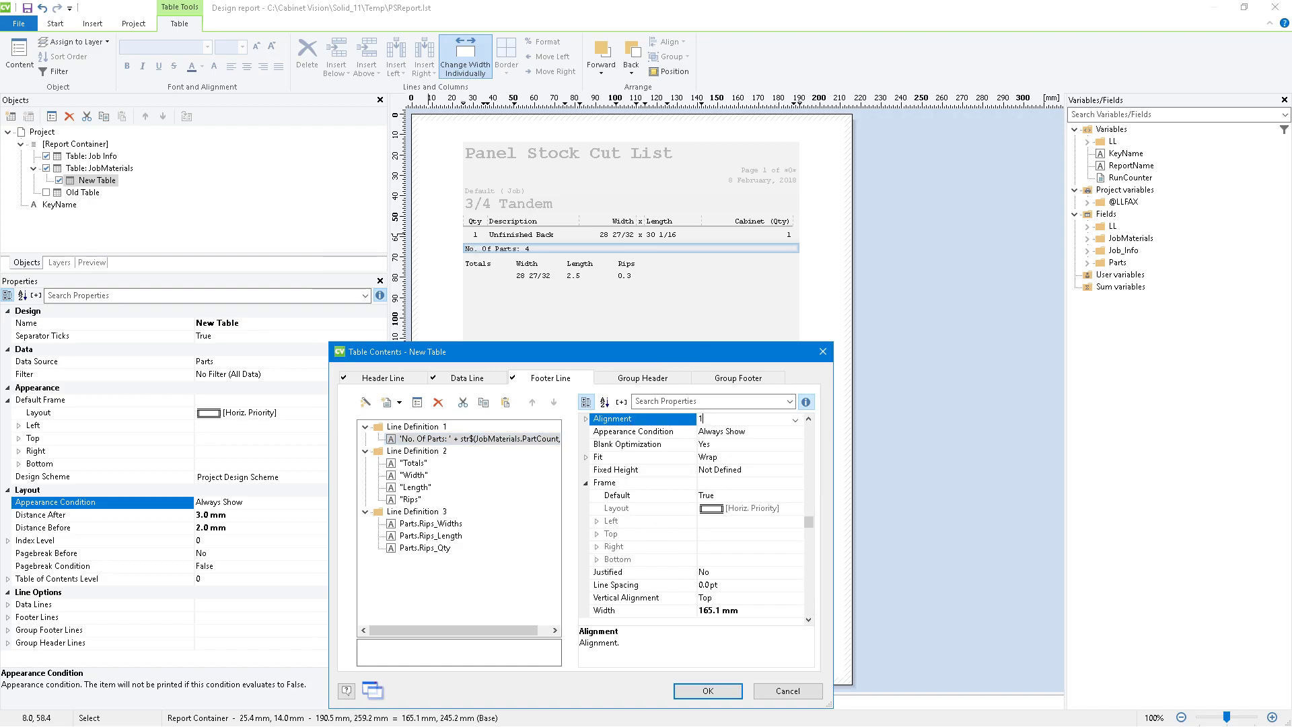
{"action": "double_click", "coordinate": [627, 420]}
{"action": "left_click", "coordinate": [707, 690]}
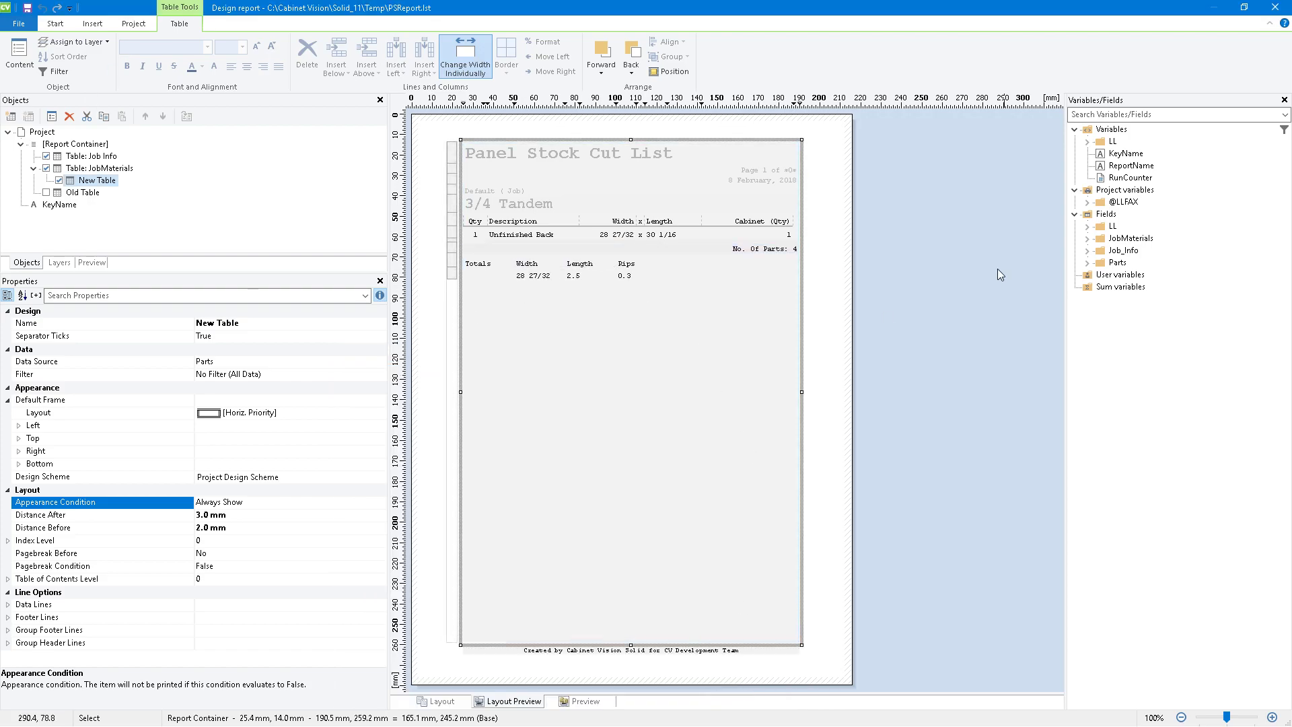
{"action": "left_click", "coordinate": [1275, 7]}
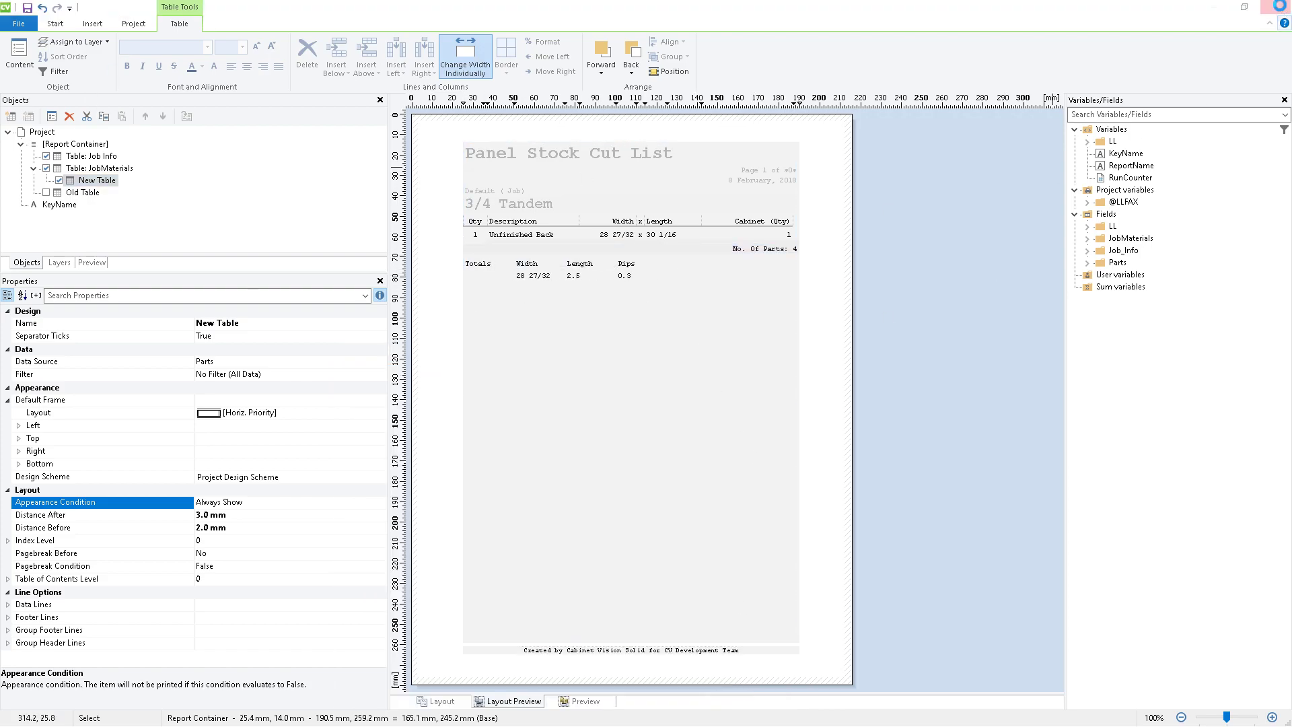
Save the report design, review the No. Of Parts footers in the generated preview, and return.
{"action": "left_click", "coordinate": [623, 369]}
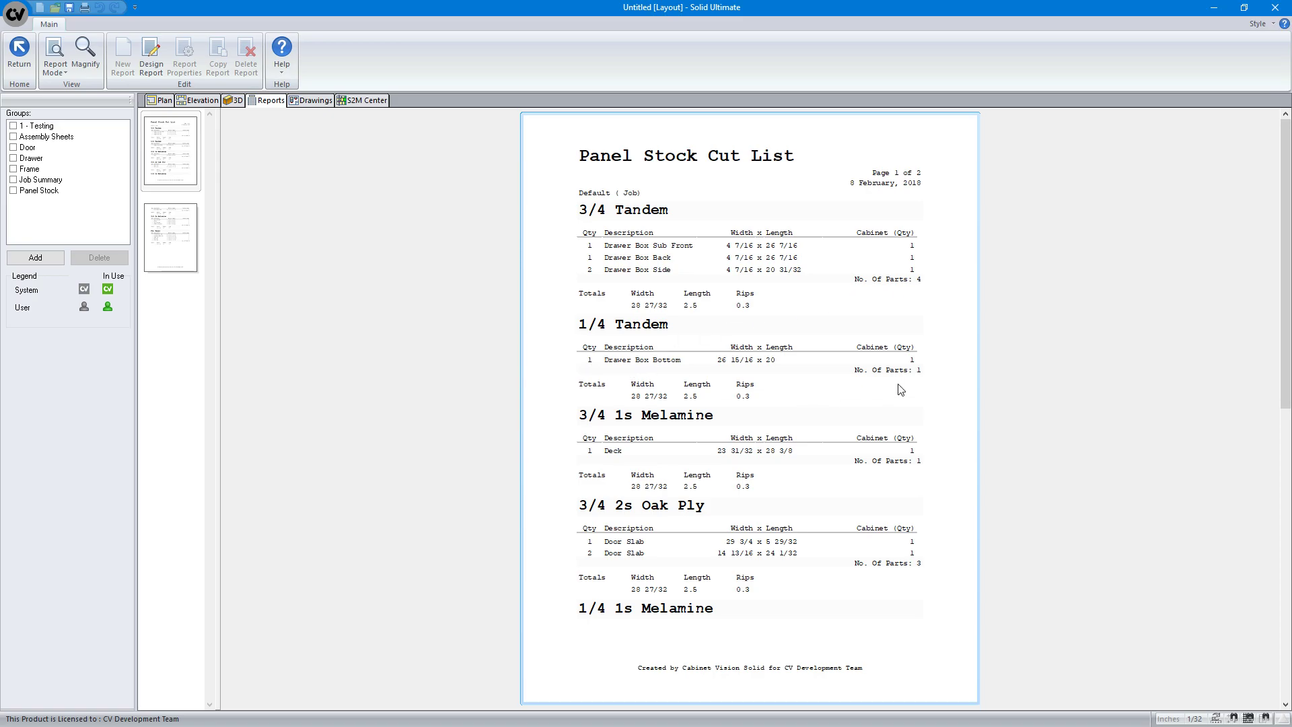
{"action": "scroll", "coordinate": [657, 459], "scroll_direction": "down", "scroll_amount": 1}
{"action": "scroll", "coordinate": [574, 433], "scroll_direction": "down", "scroll_amount": 5}
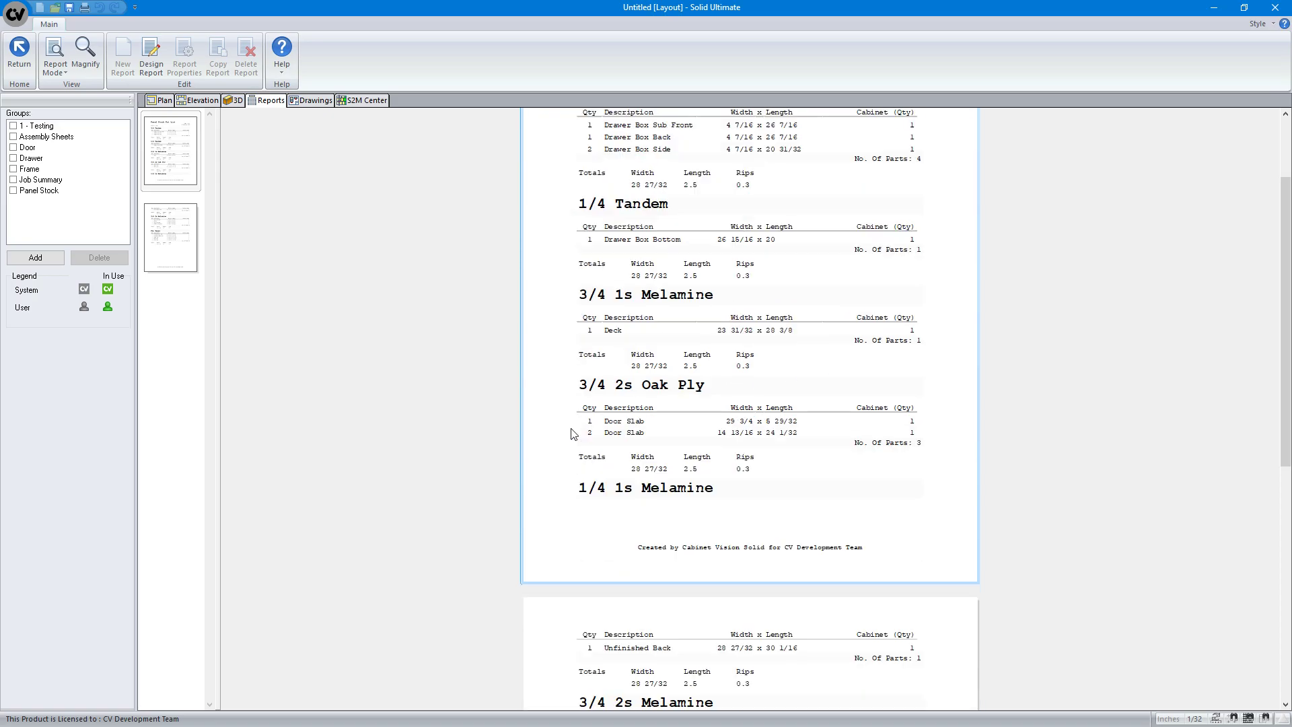
{"action": "scroll", "coordinate": [573, 433], "scroll_direction": "down", "scroll_amount": 1}
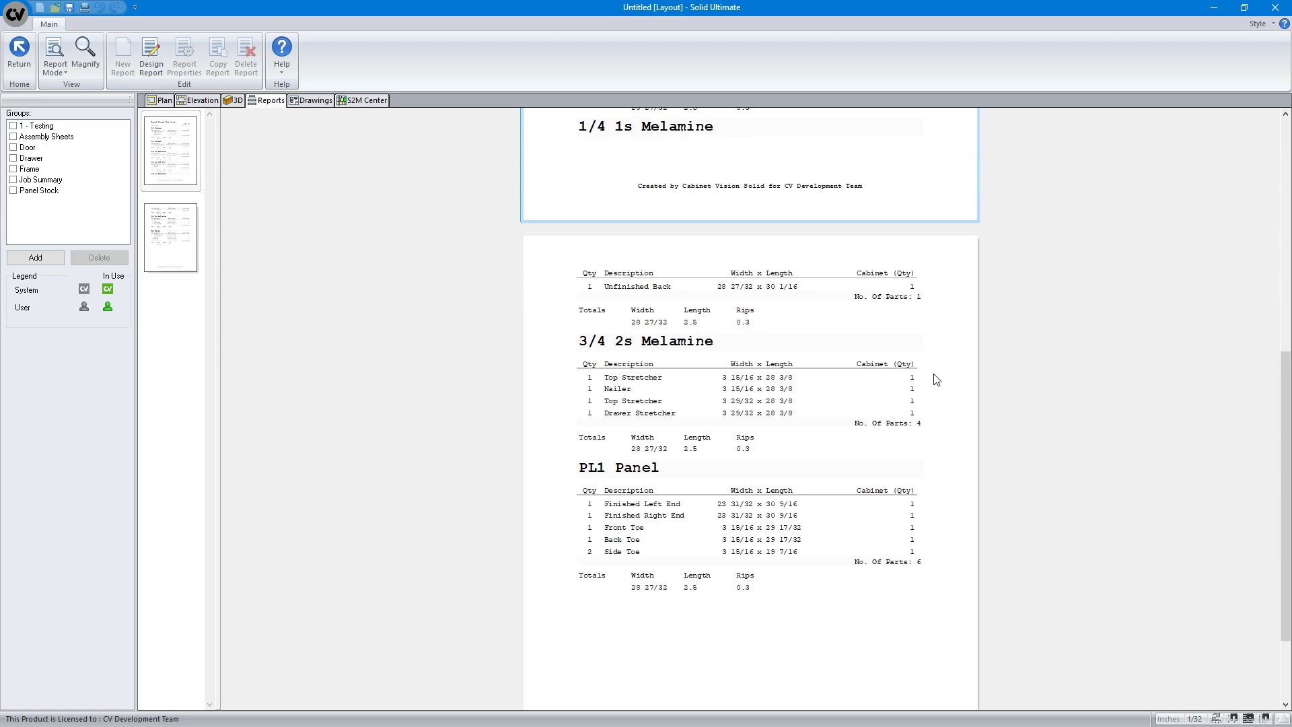
{"action": "scroll", "coordinate": [711, 413], "scroll_direction": "up", "scroll_amount": 1}
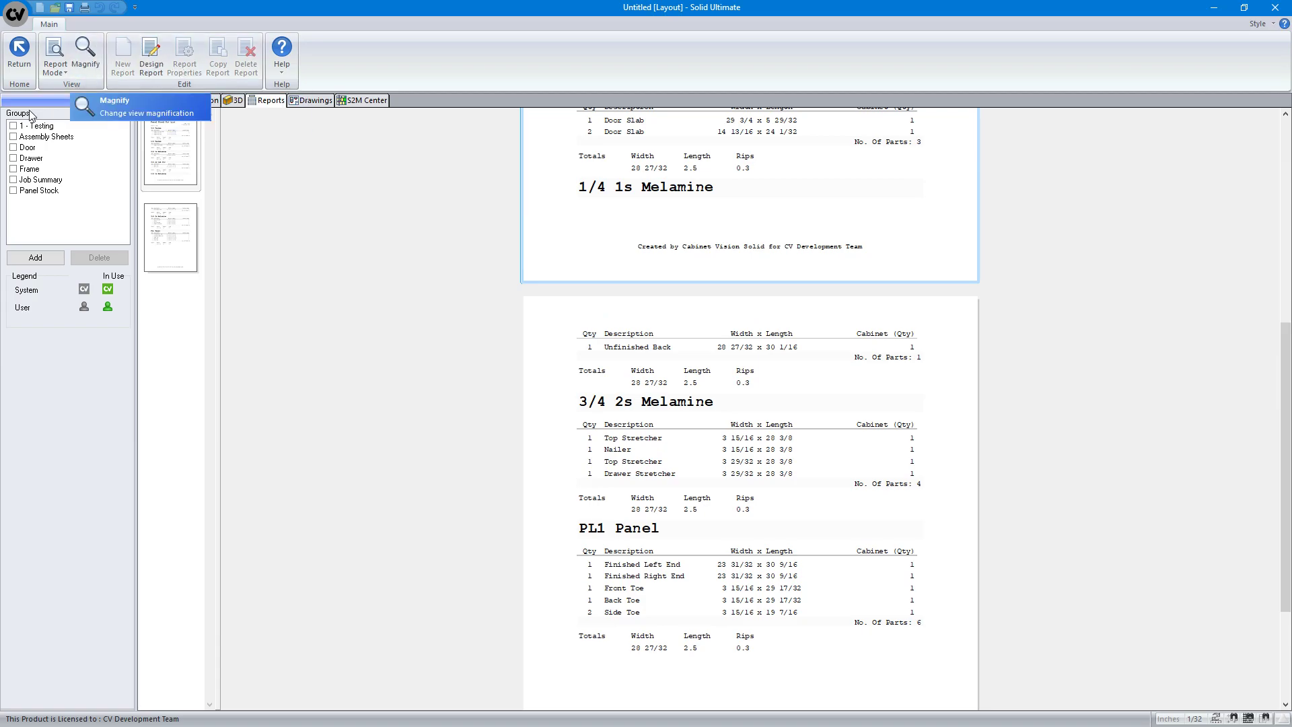
{"action": "left_click", "coordinate": [19, 54]}
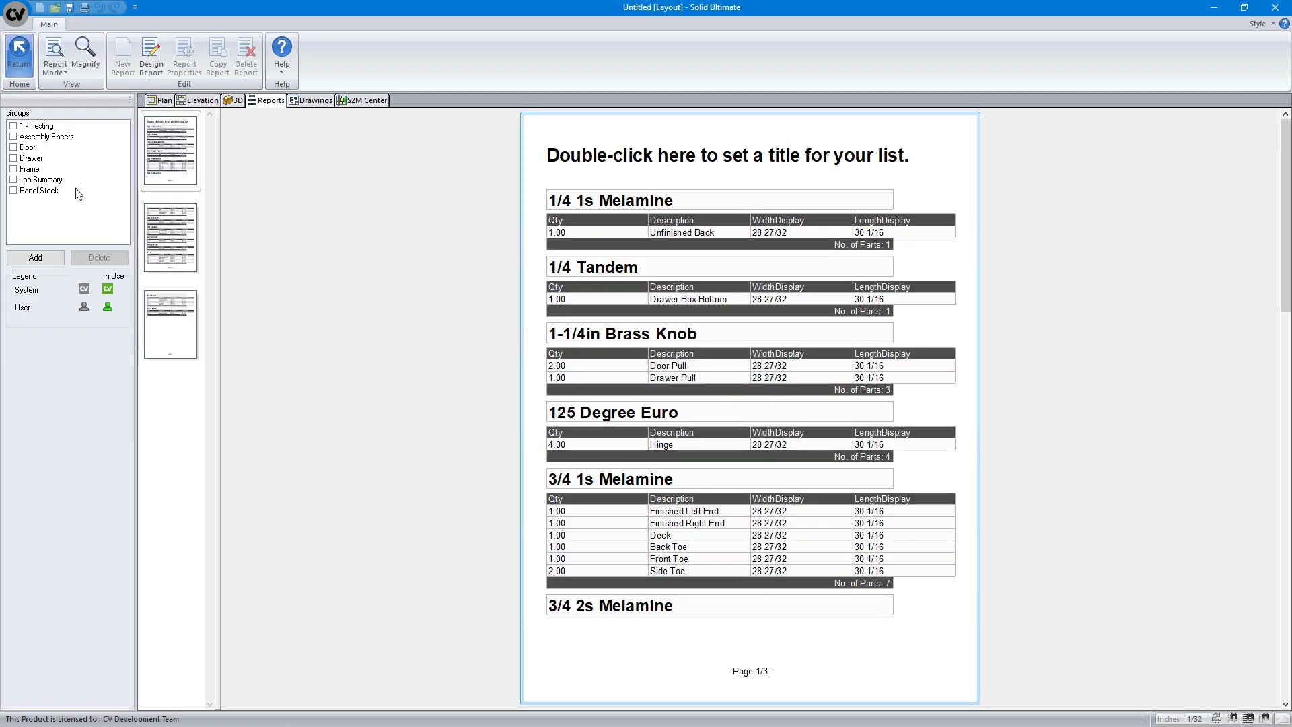
Open the advanced Report Properties of the Panel Stock Cut List w/Part Count report.
{"action": "left_click", "coordinate": [76, 353]}
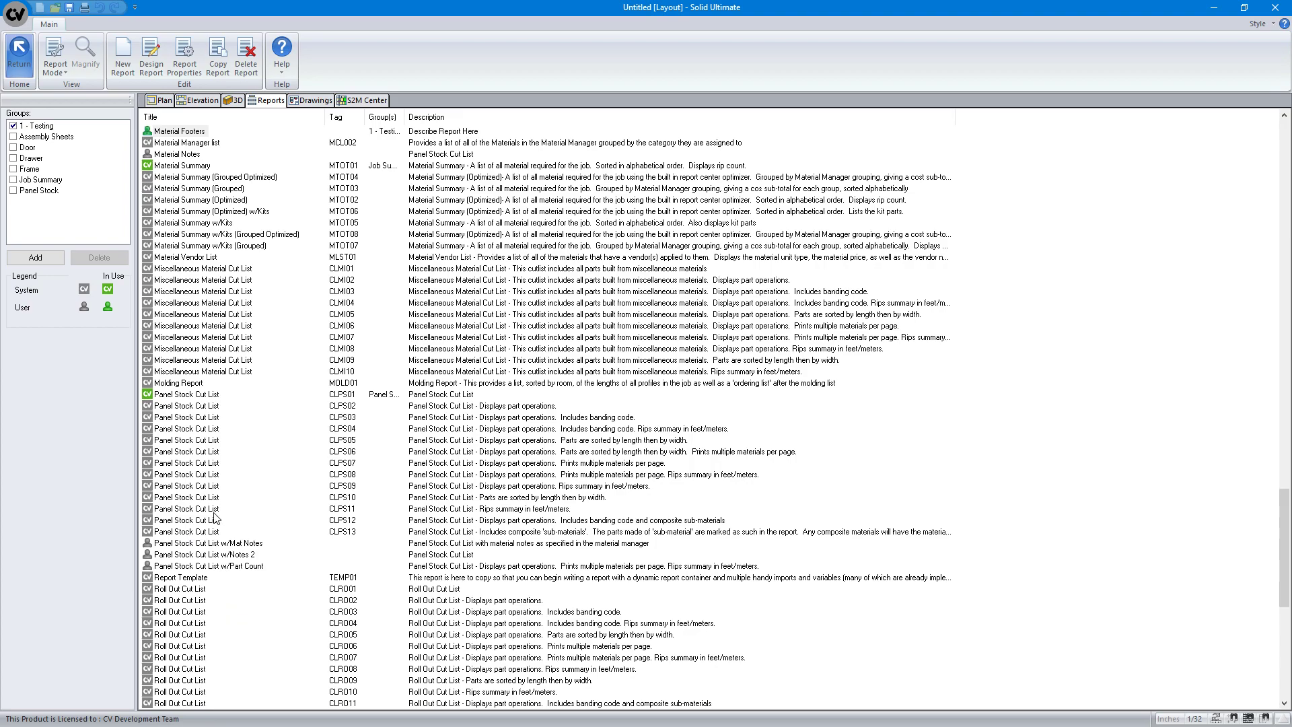
{"action": "left_click", "coordinate": [226, 566]}
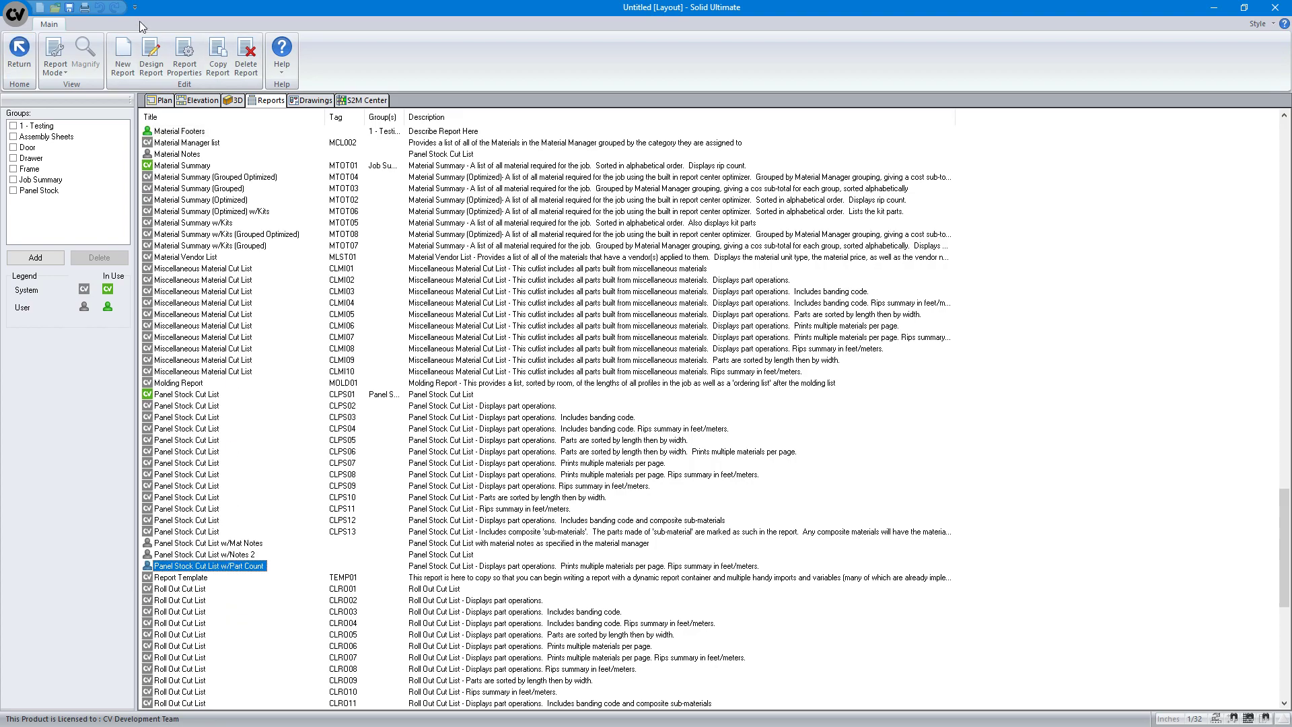
{"action": "left_click", "coordinate": [185, 58]}
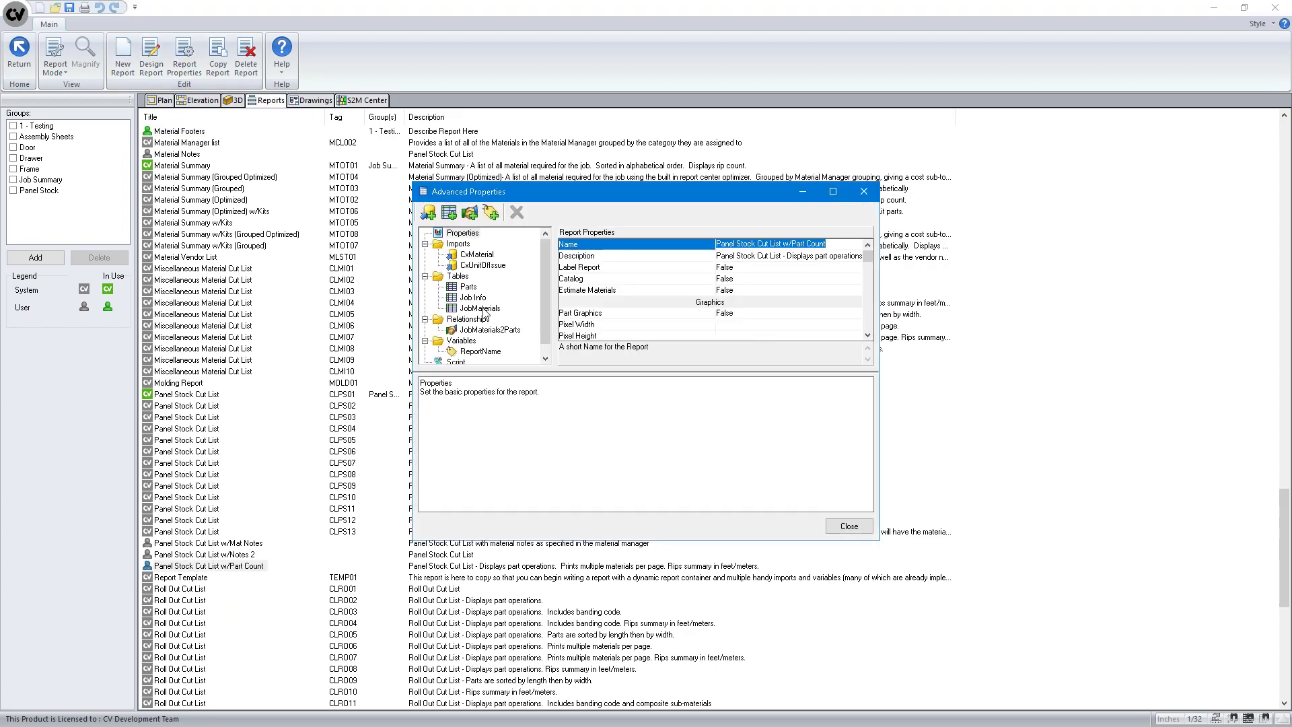
Inspect the JobMaterials and Parts tables' data and SQL, ending on the JobMaterials PartCount query.
{"action": "left_click", "coordinate": [482, 309]}
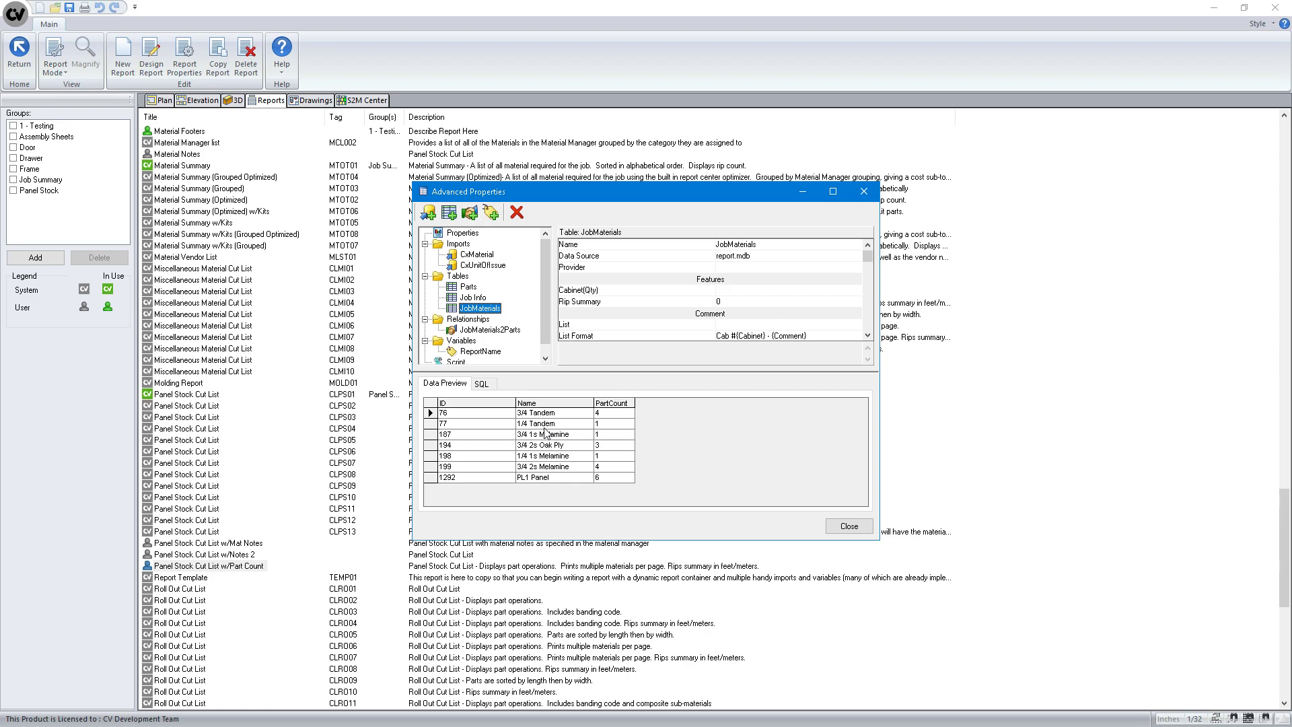
{"action": "left_click", "coordinate": [471, 288]}
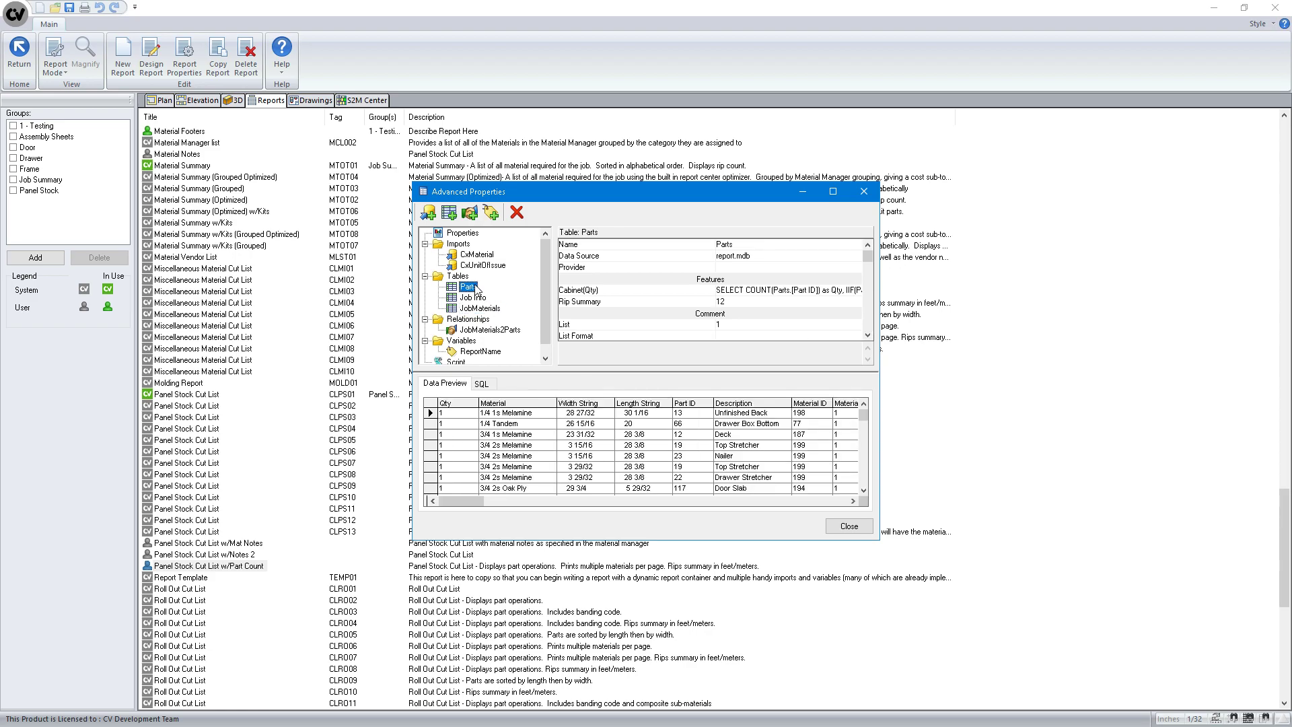
{"action": "left_click", "coordinate": [484, 385]}
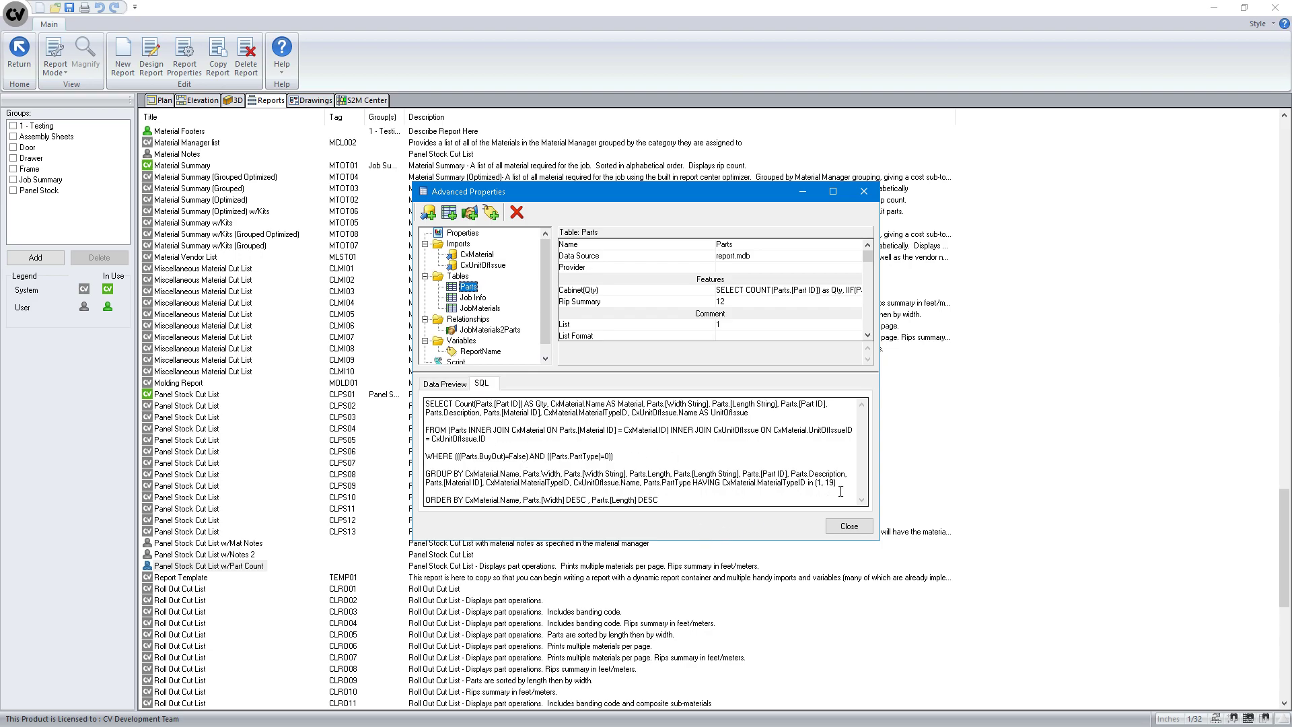
{"action": "left_click", "coordinate": [473, 309]}
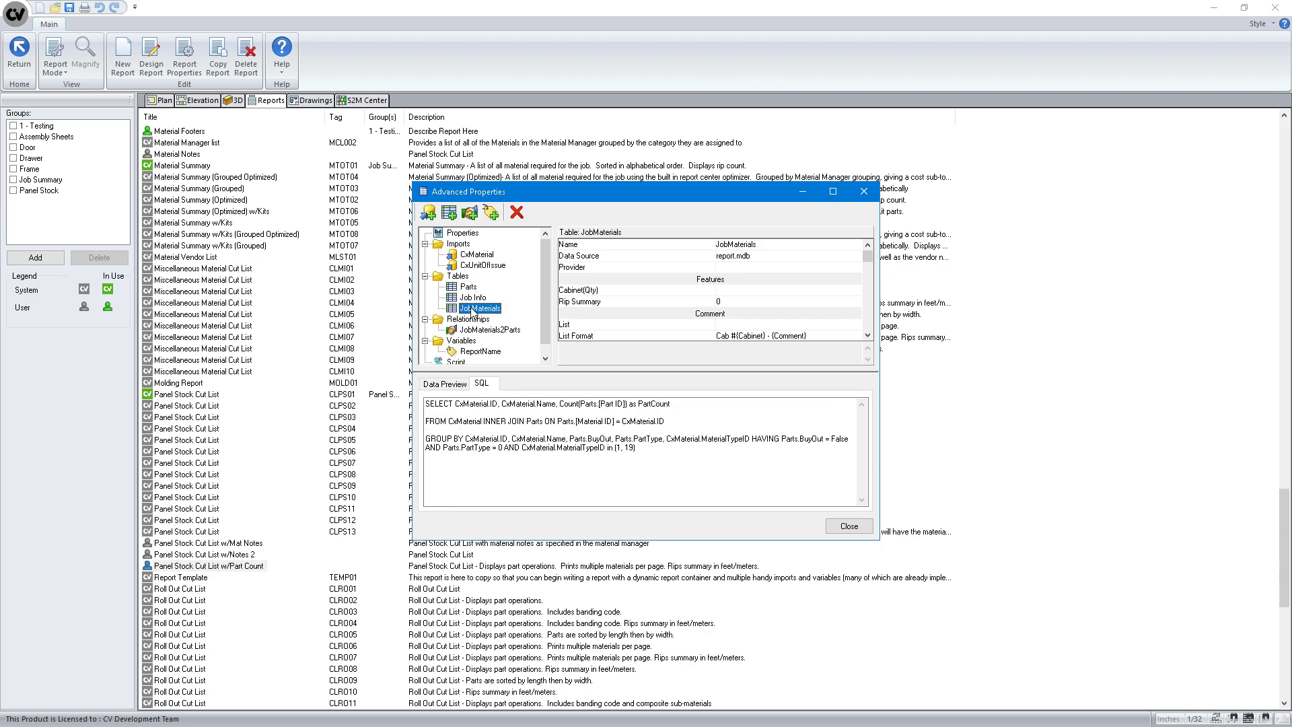